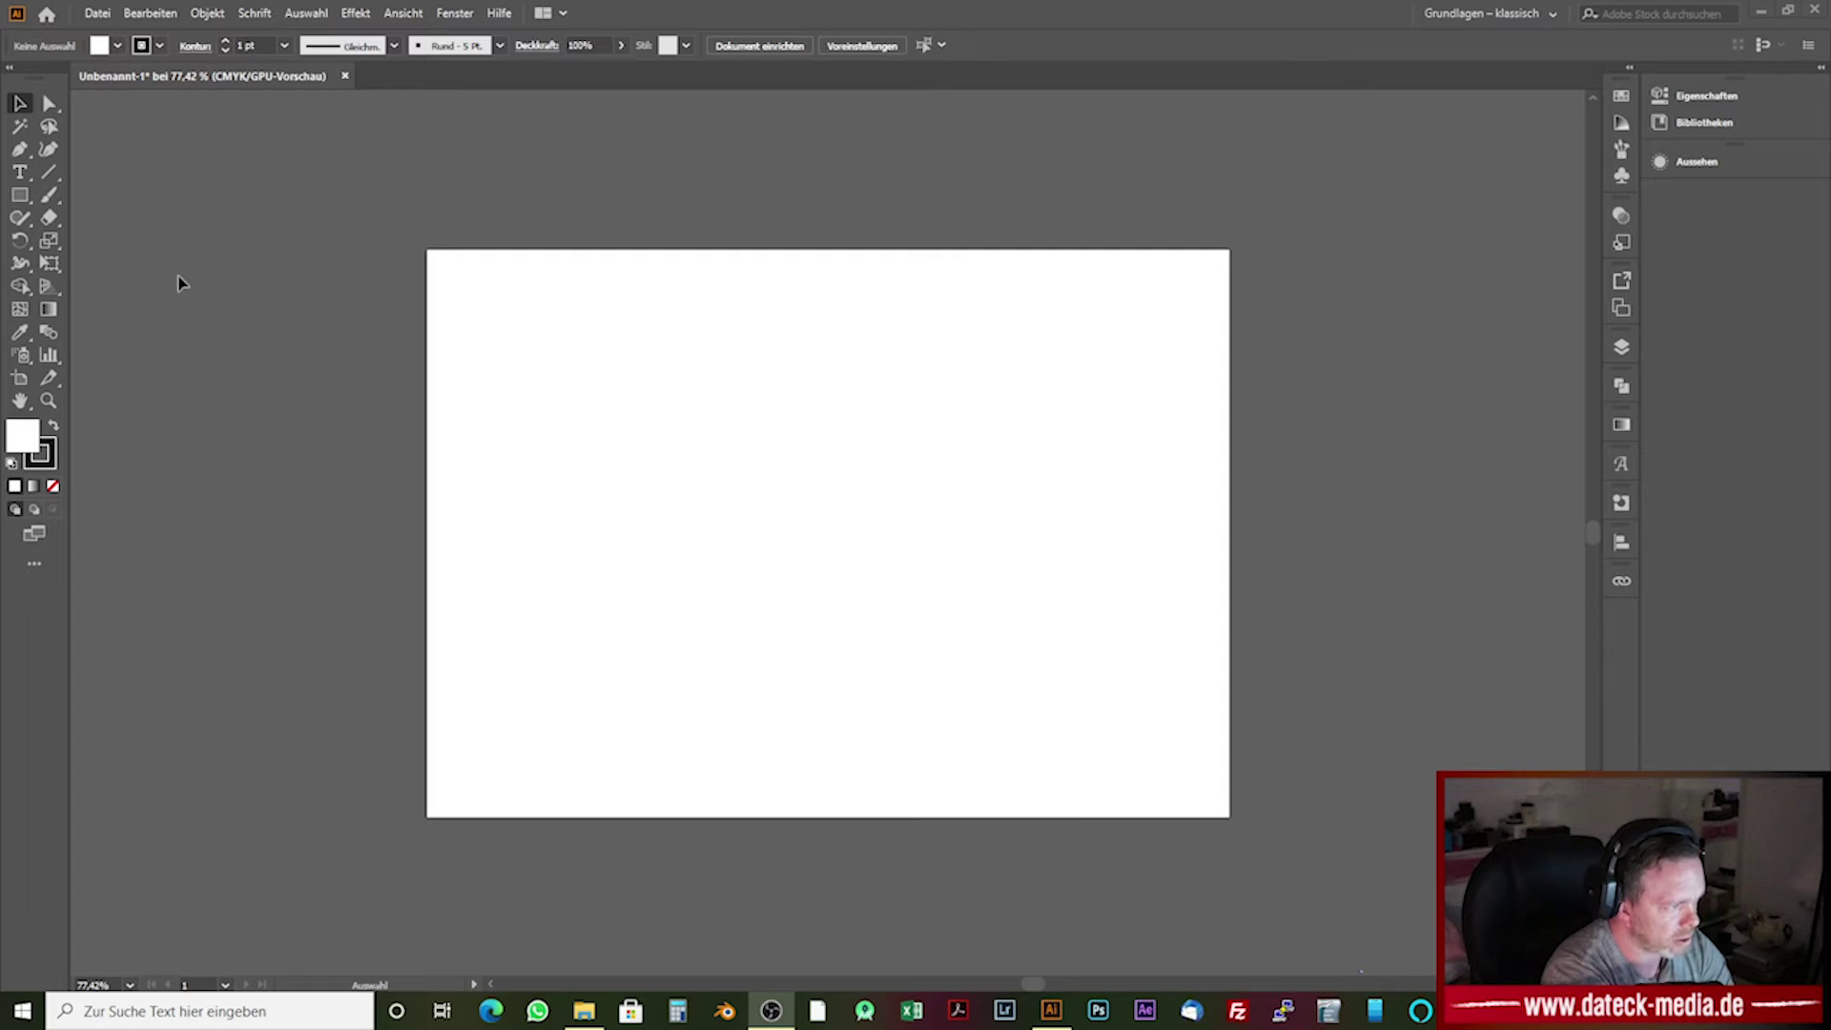
Step: Draw a three-point open path with the Pen tool, forming a left-pointing chevron at the artboard centre
left_click(19, 150)
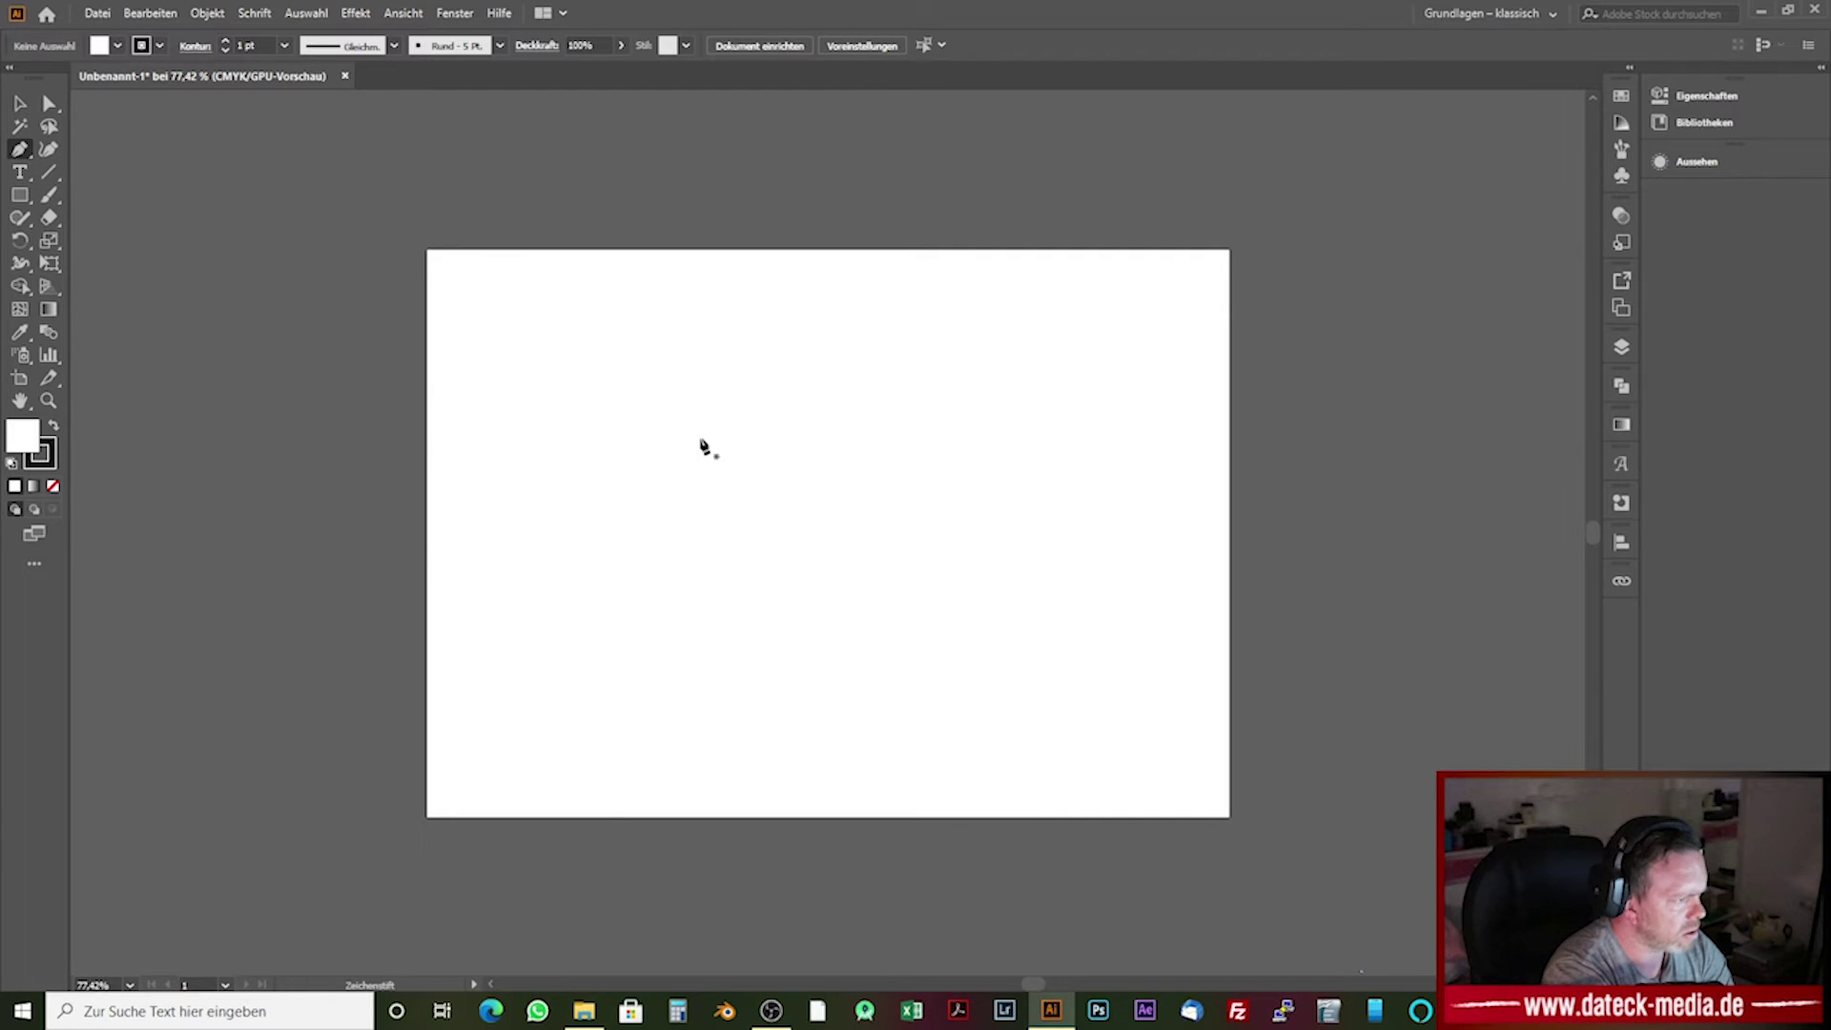
left_click(769, 423)
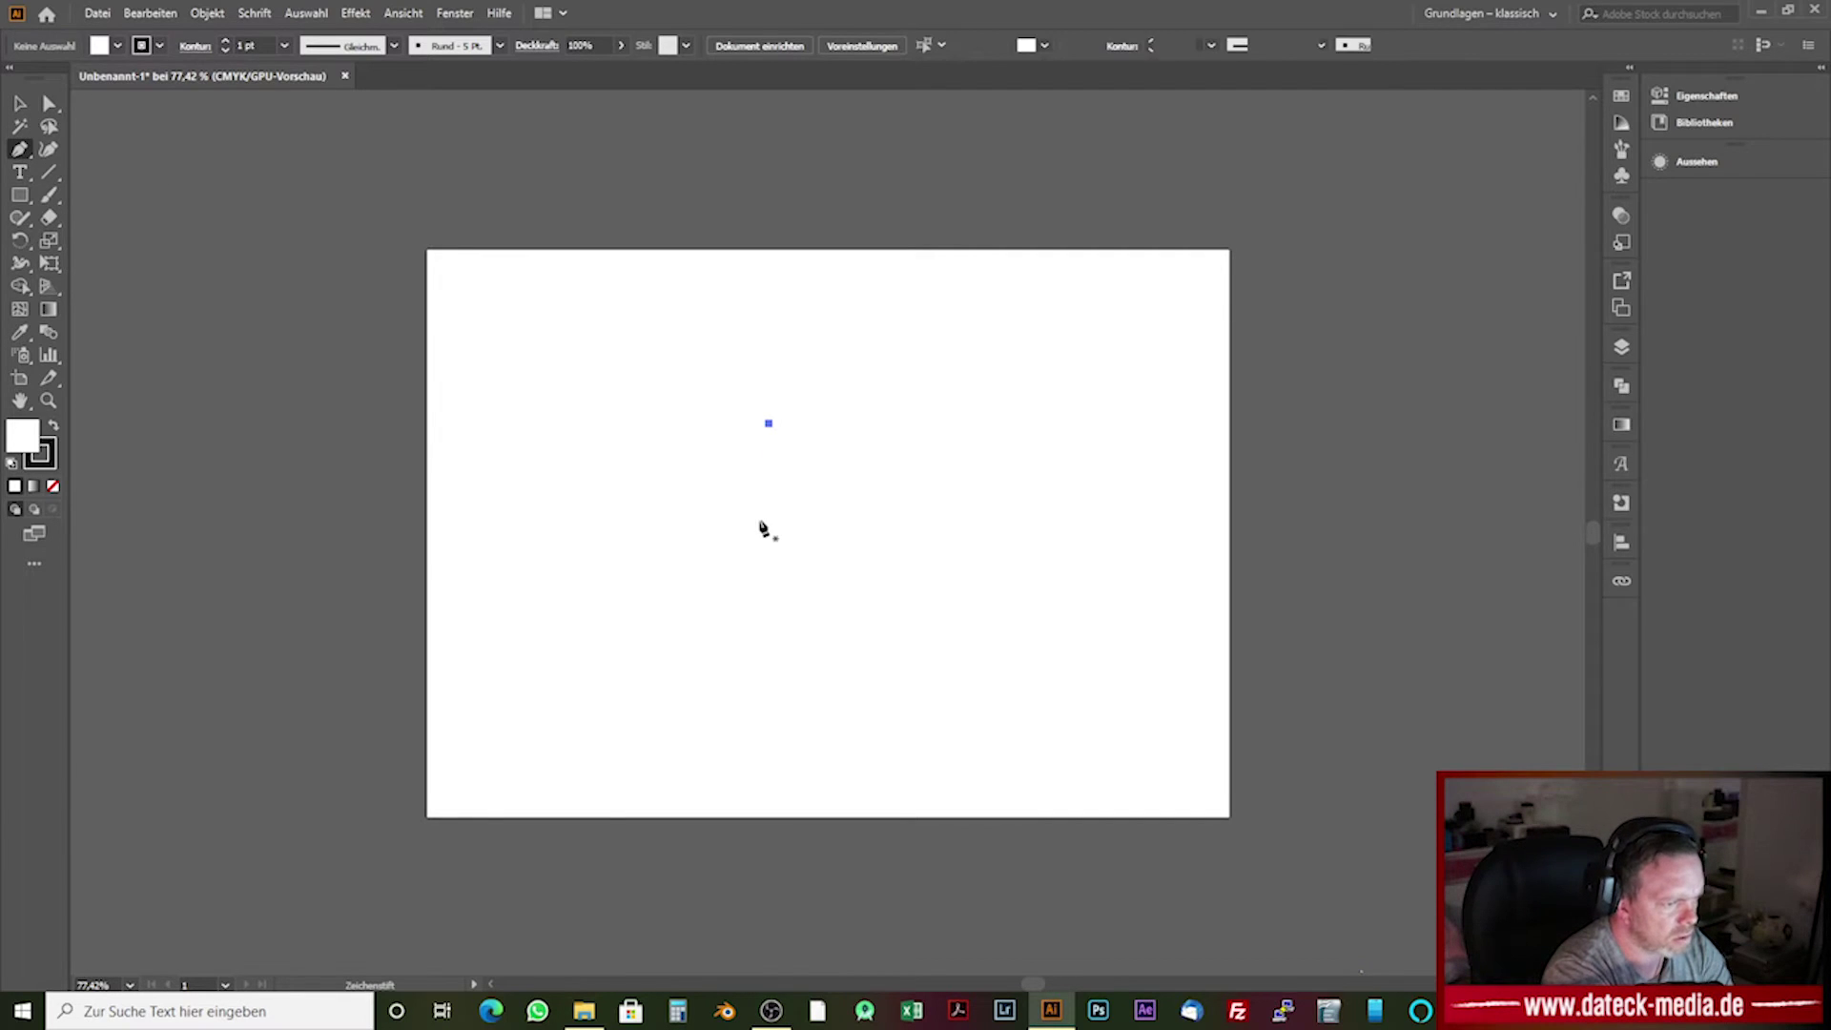
left_click(728, 468)
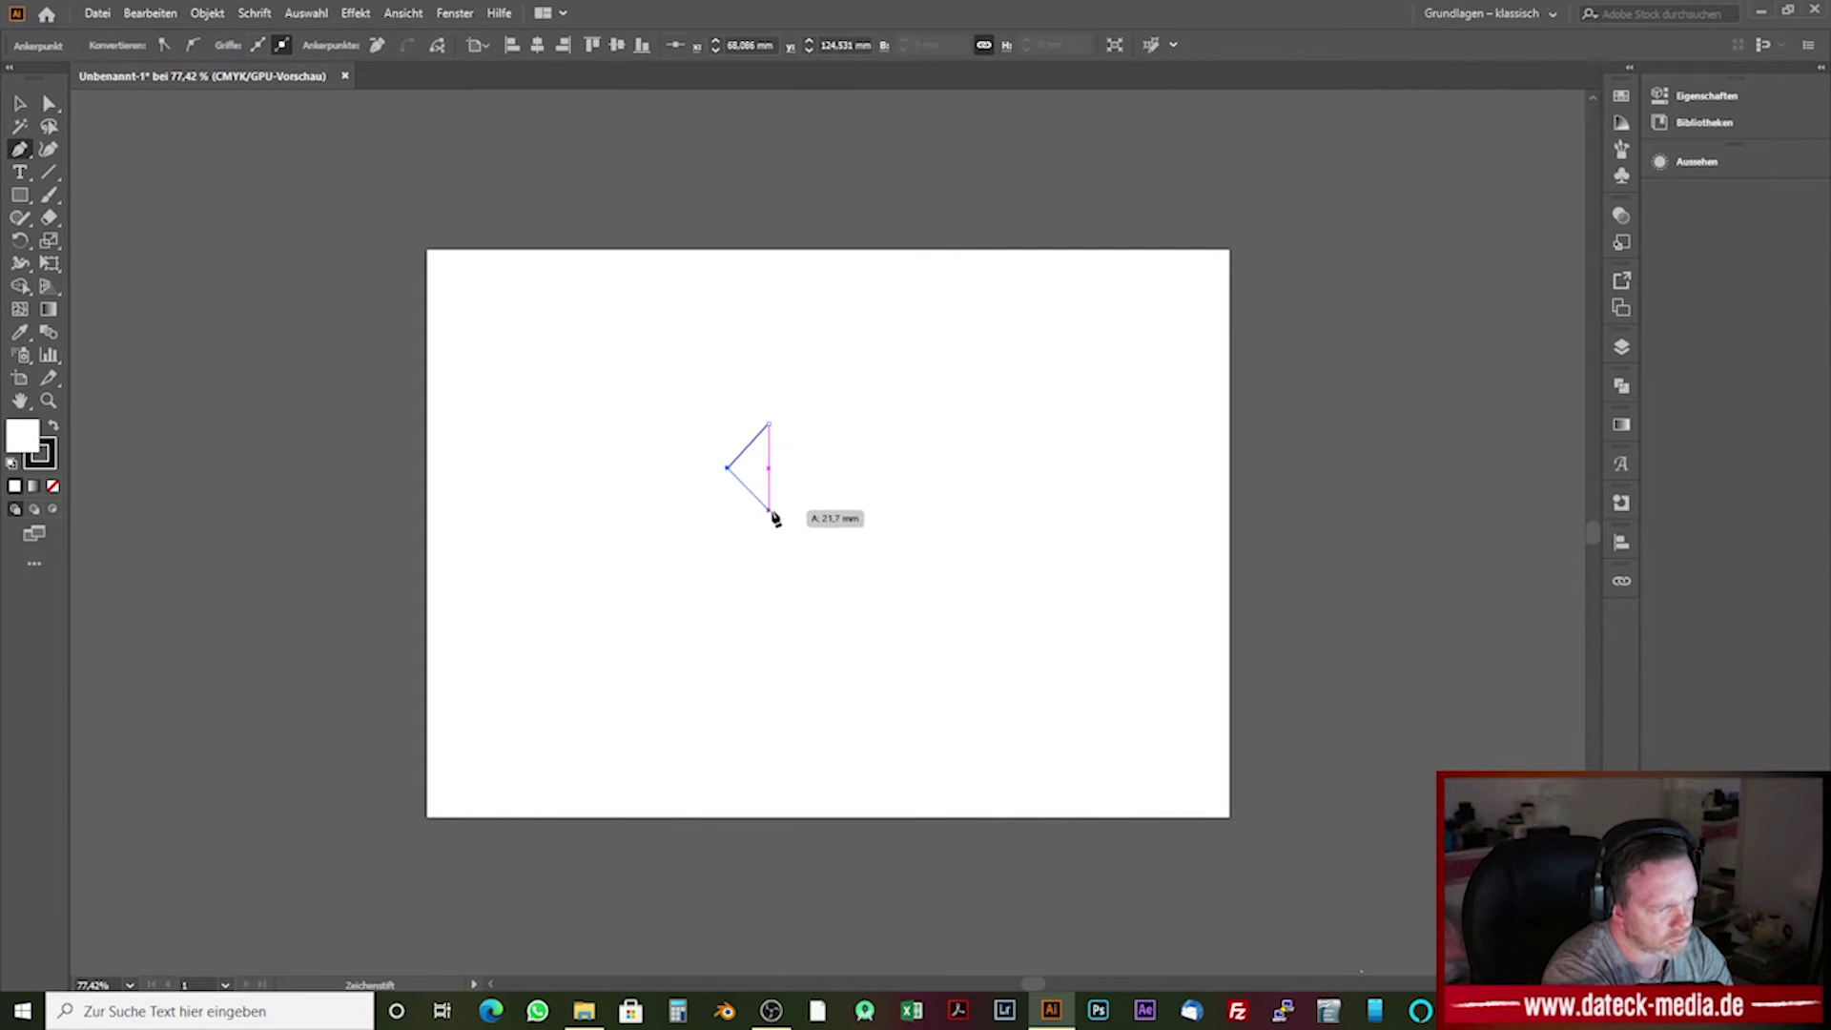
left_click(769, 510)
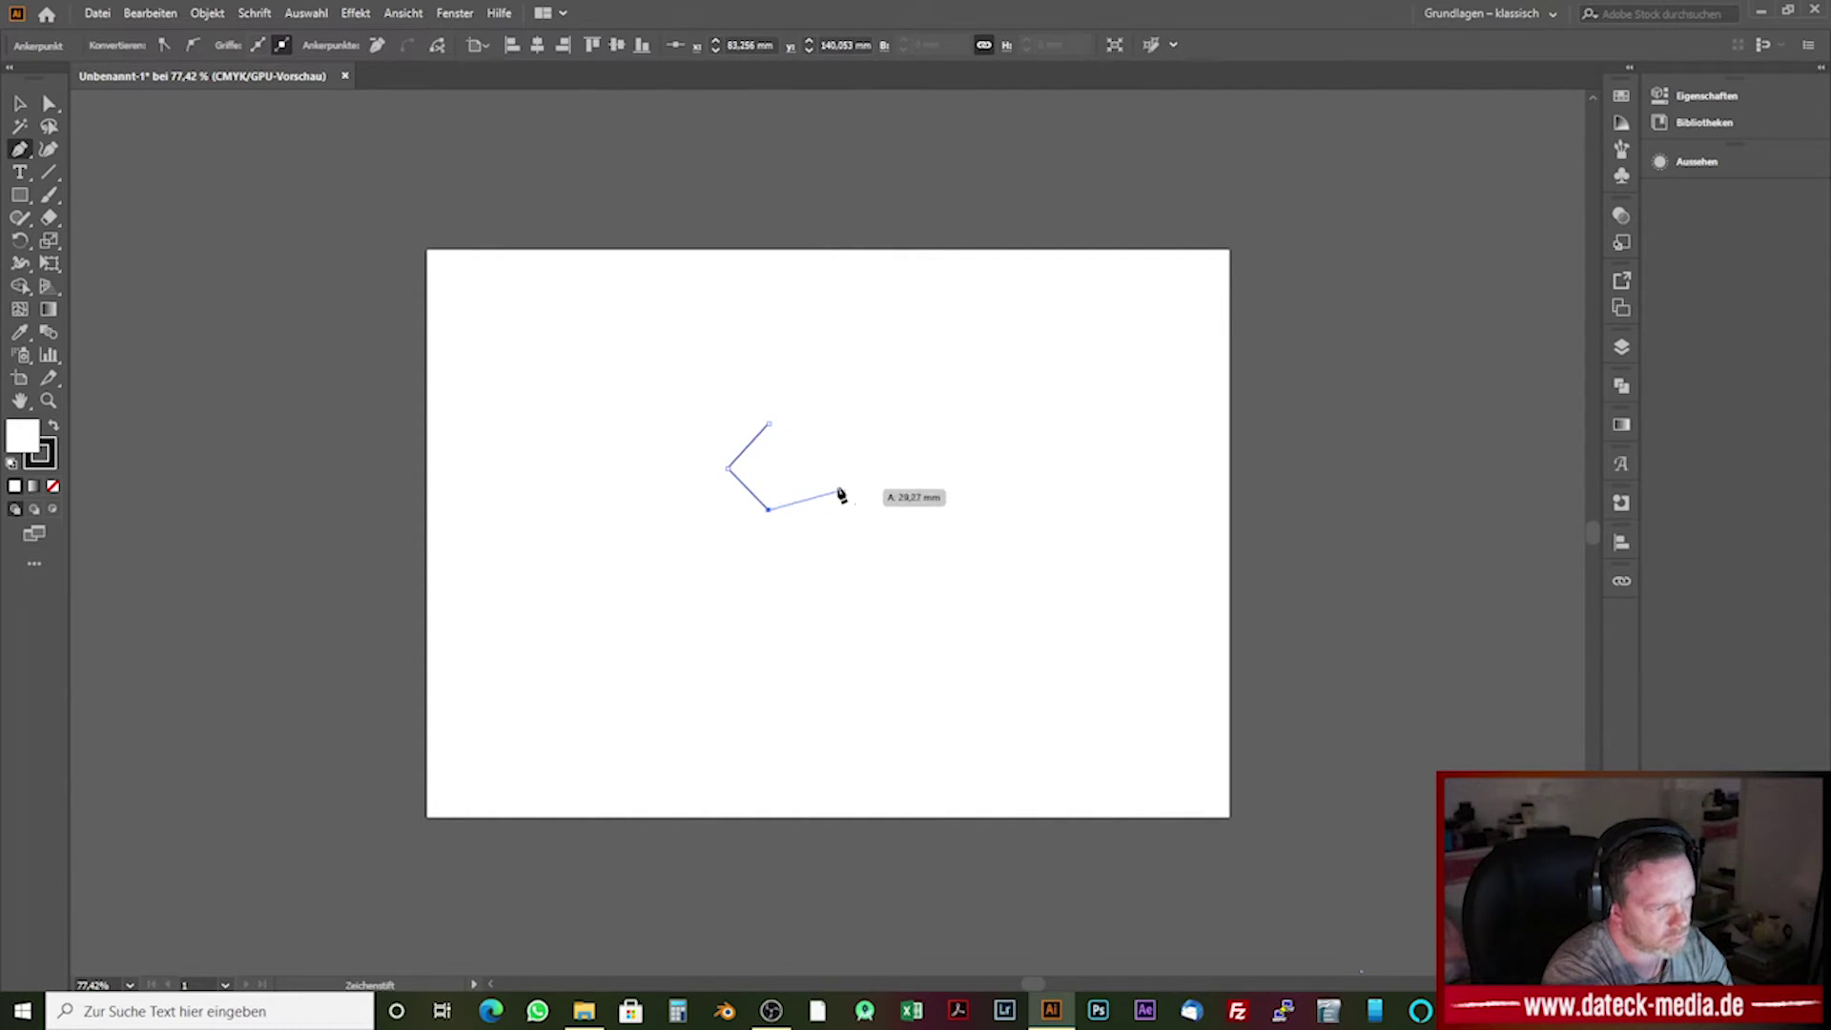
key("Escape")
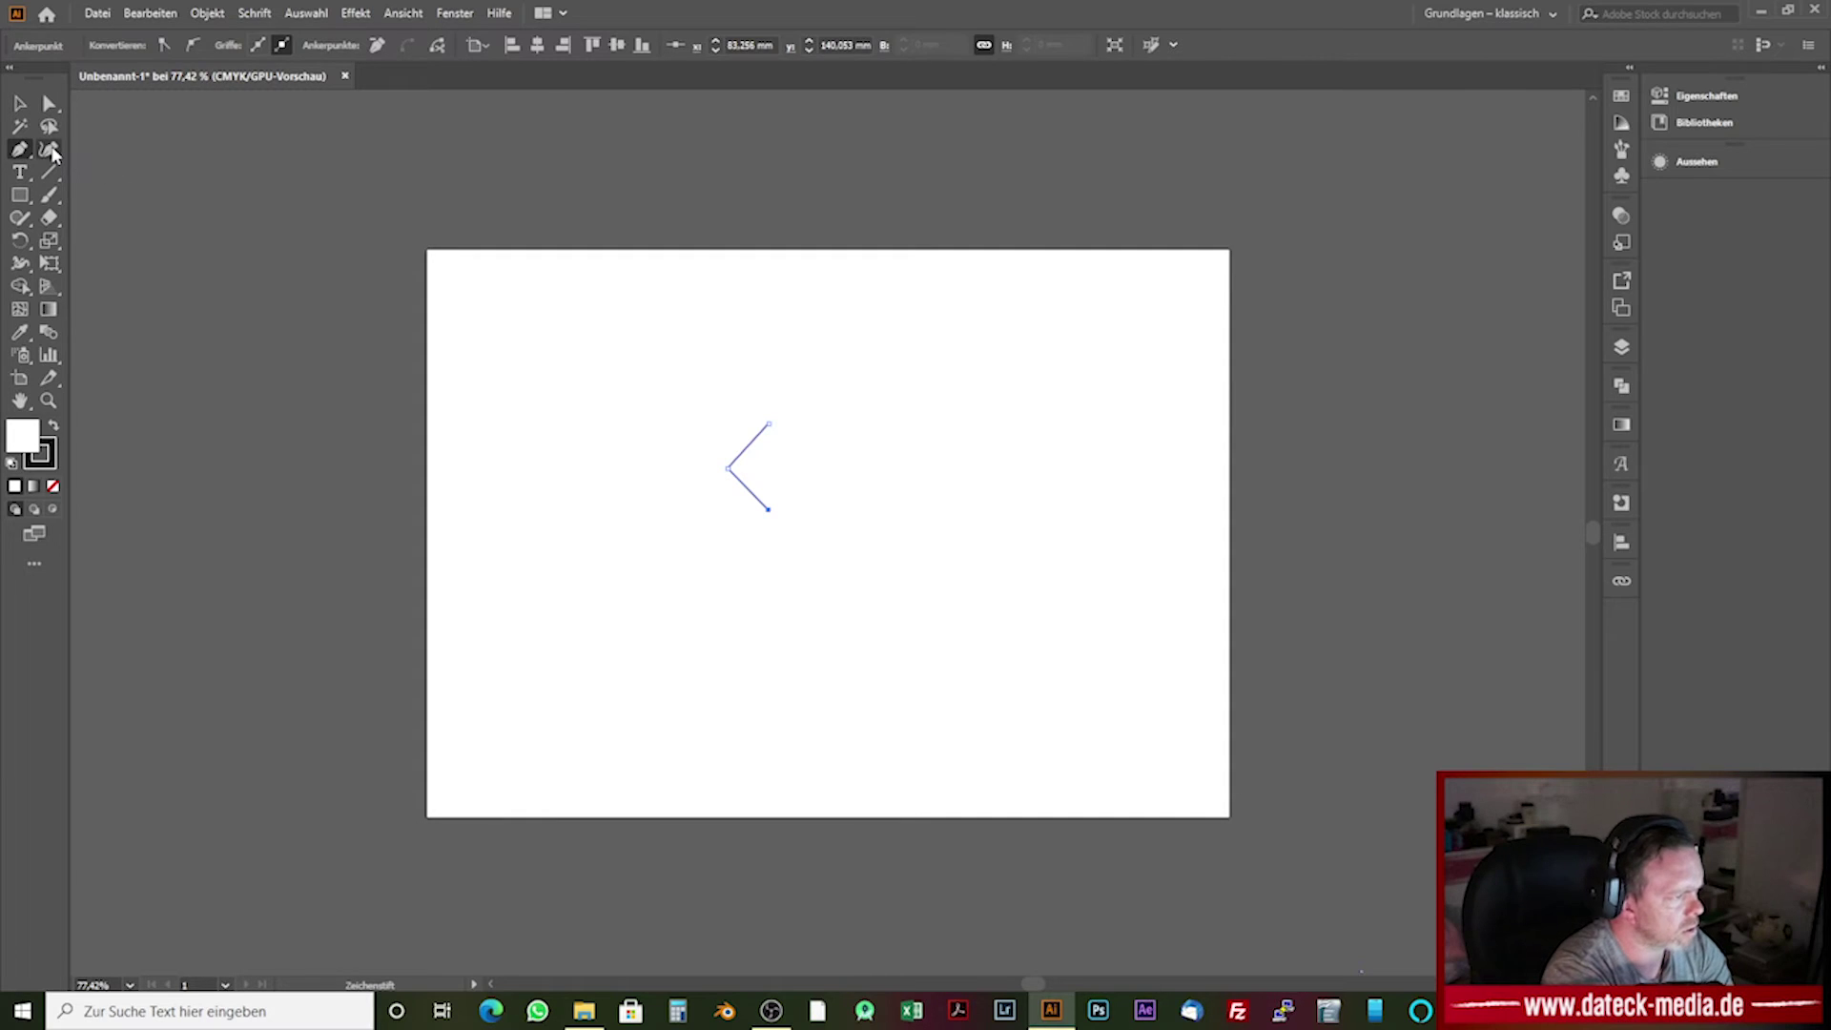
Step: Curve the chevron's upper segment outward with the Curvature tool, then reselect the half-heart path
left_click(50, 150)
left_click(748, 446)
left_click_drag(747, 444, 745, 493)
left_click(744, 487)
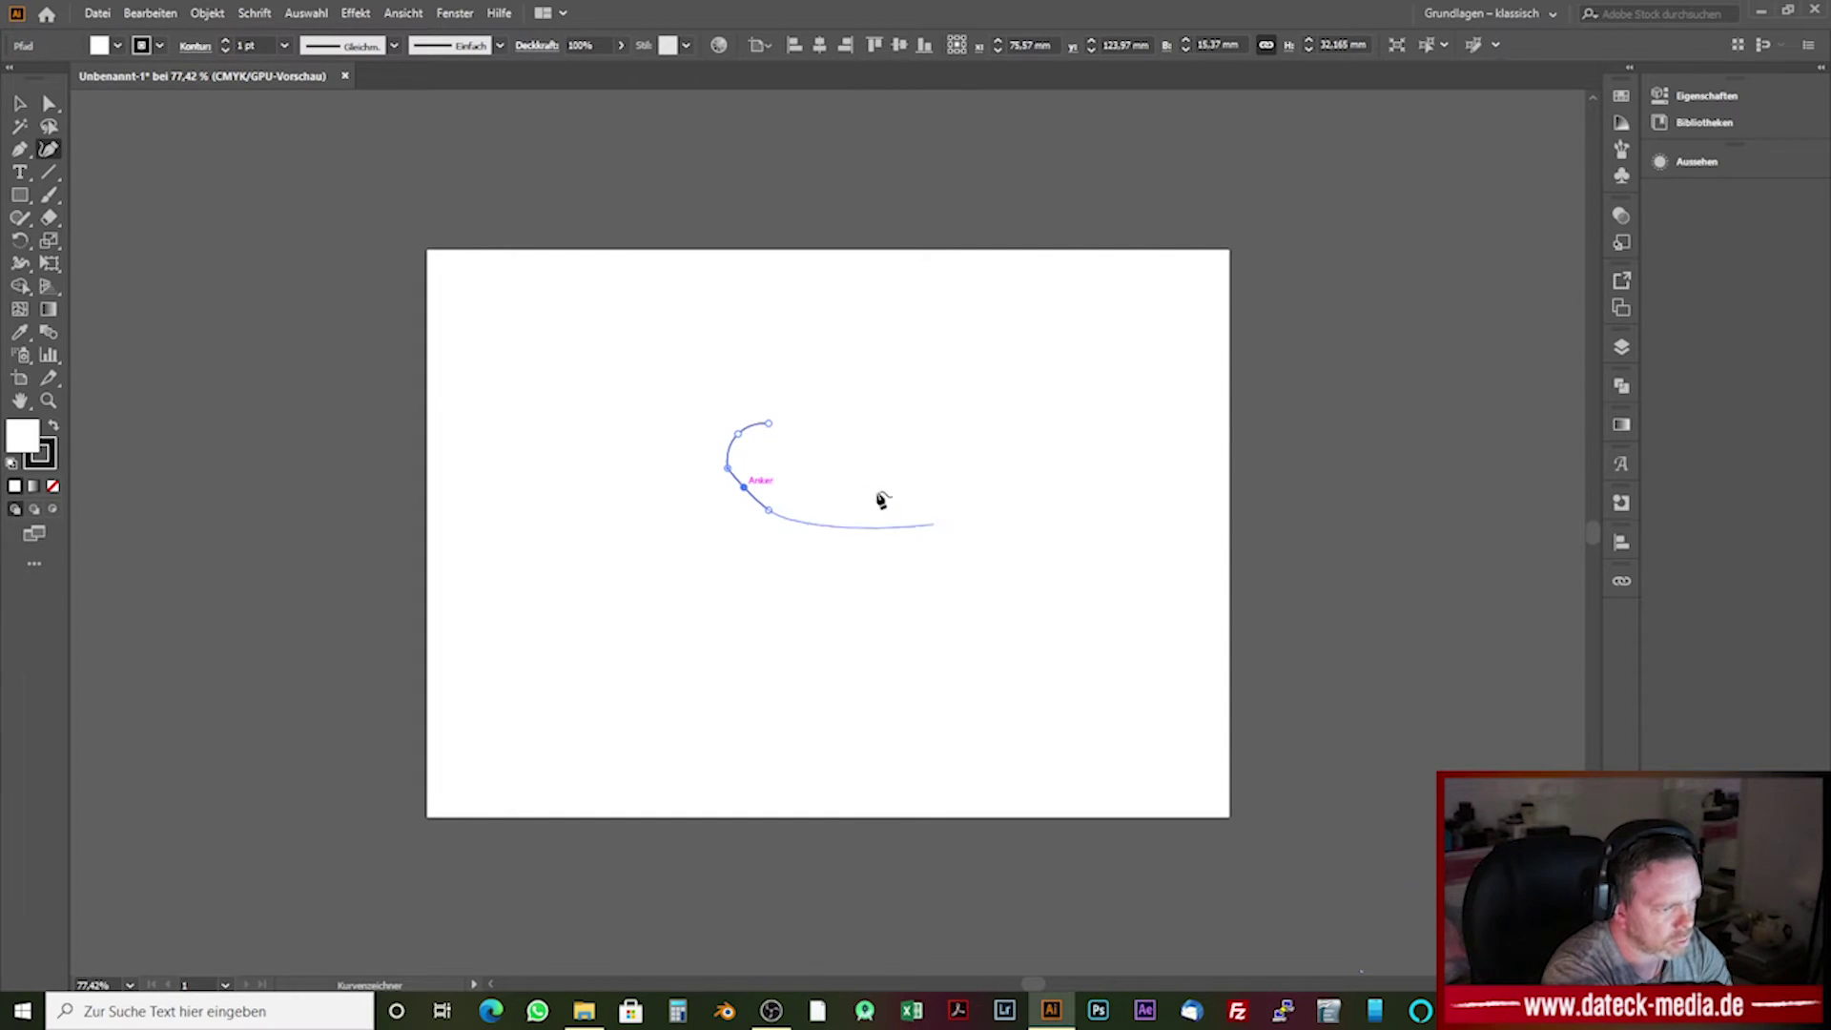
left_click(20, 103)
left_click(732, 577)
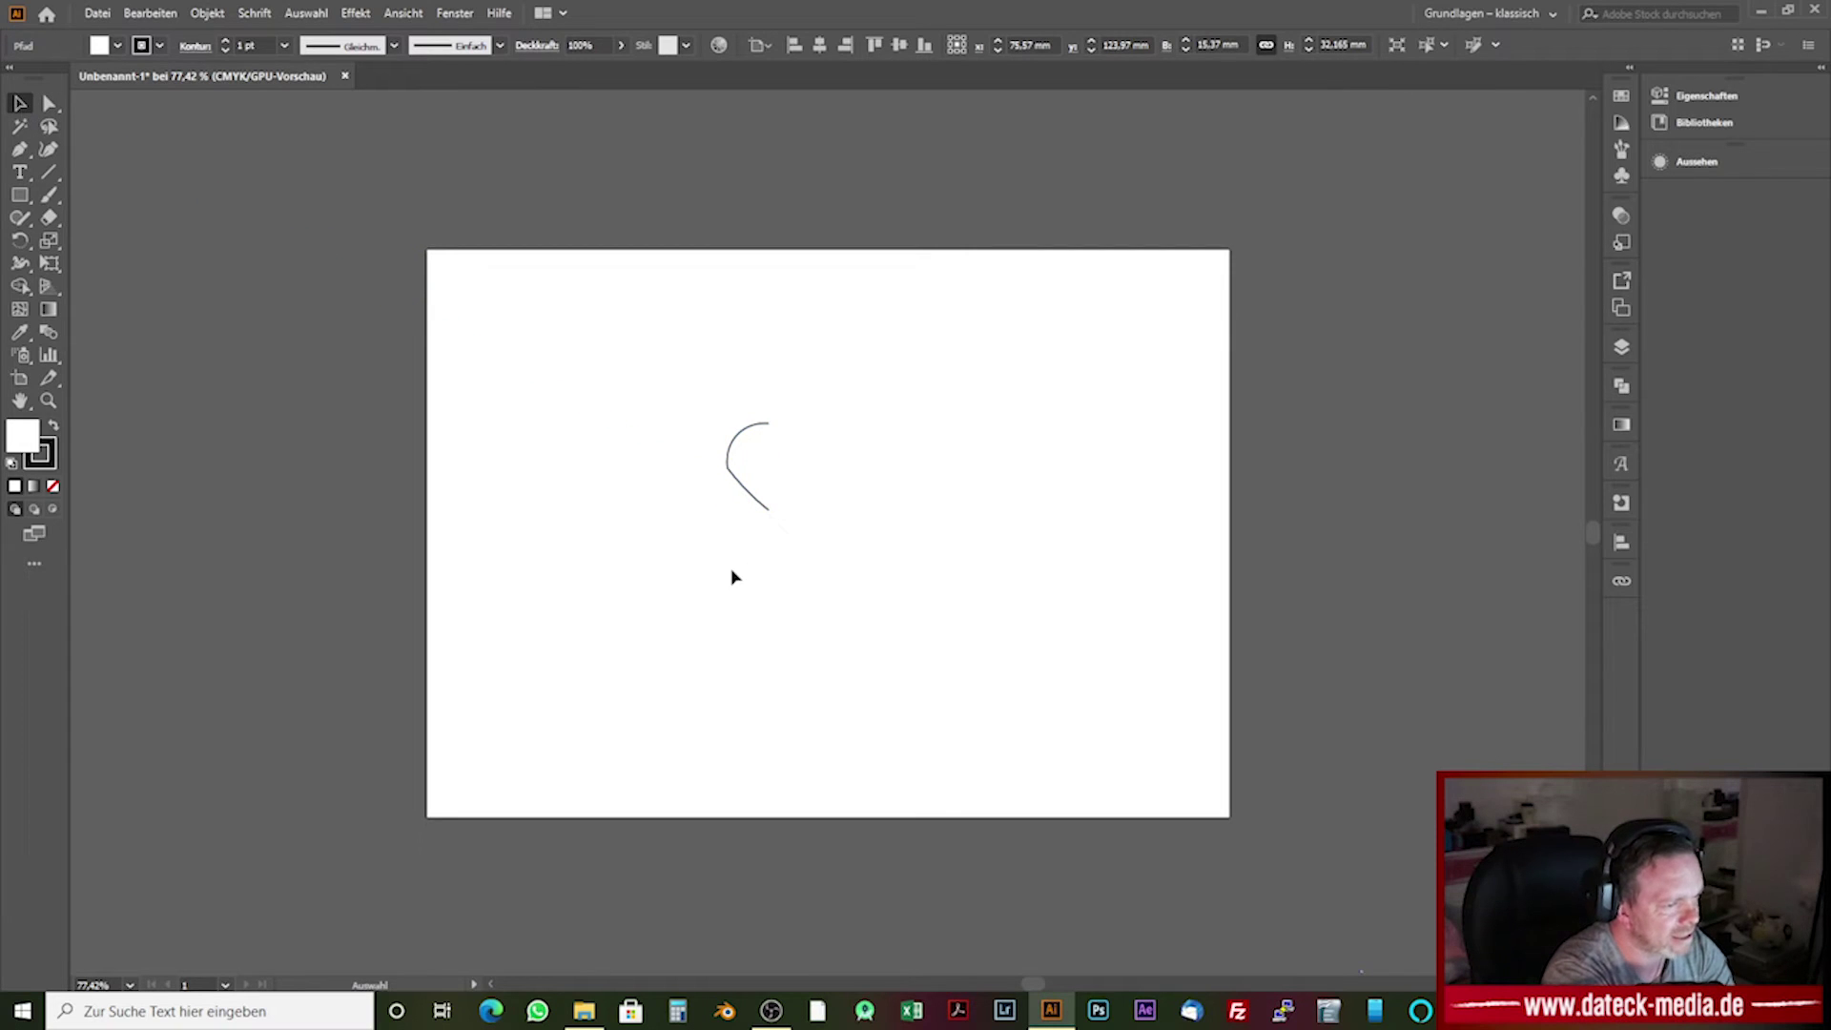
left_click(769, 509)
Step: Make a horizontally mirrored copy of the half-heart and move it right to complete the outline
key("a")
key("v")
right_click(769, 511)
mouse_move(902, 801)
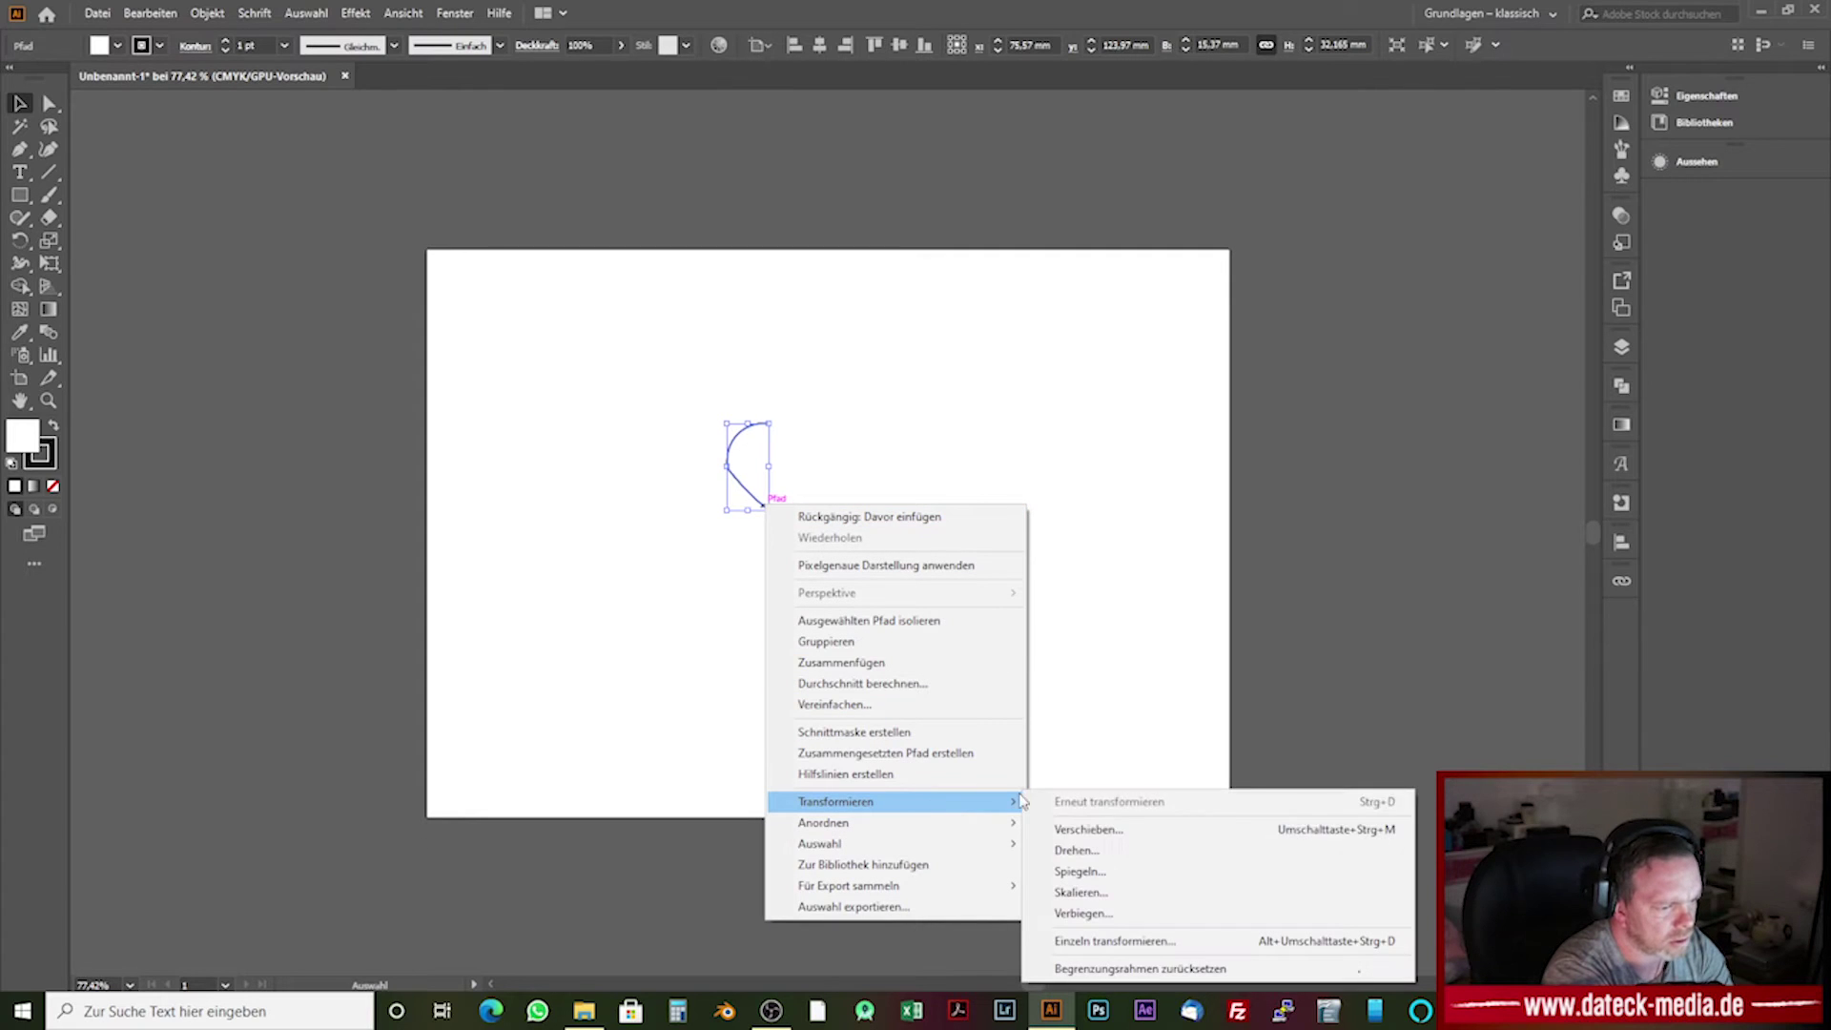
left_click(1080, 871)
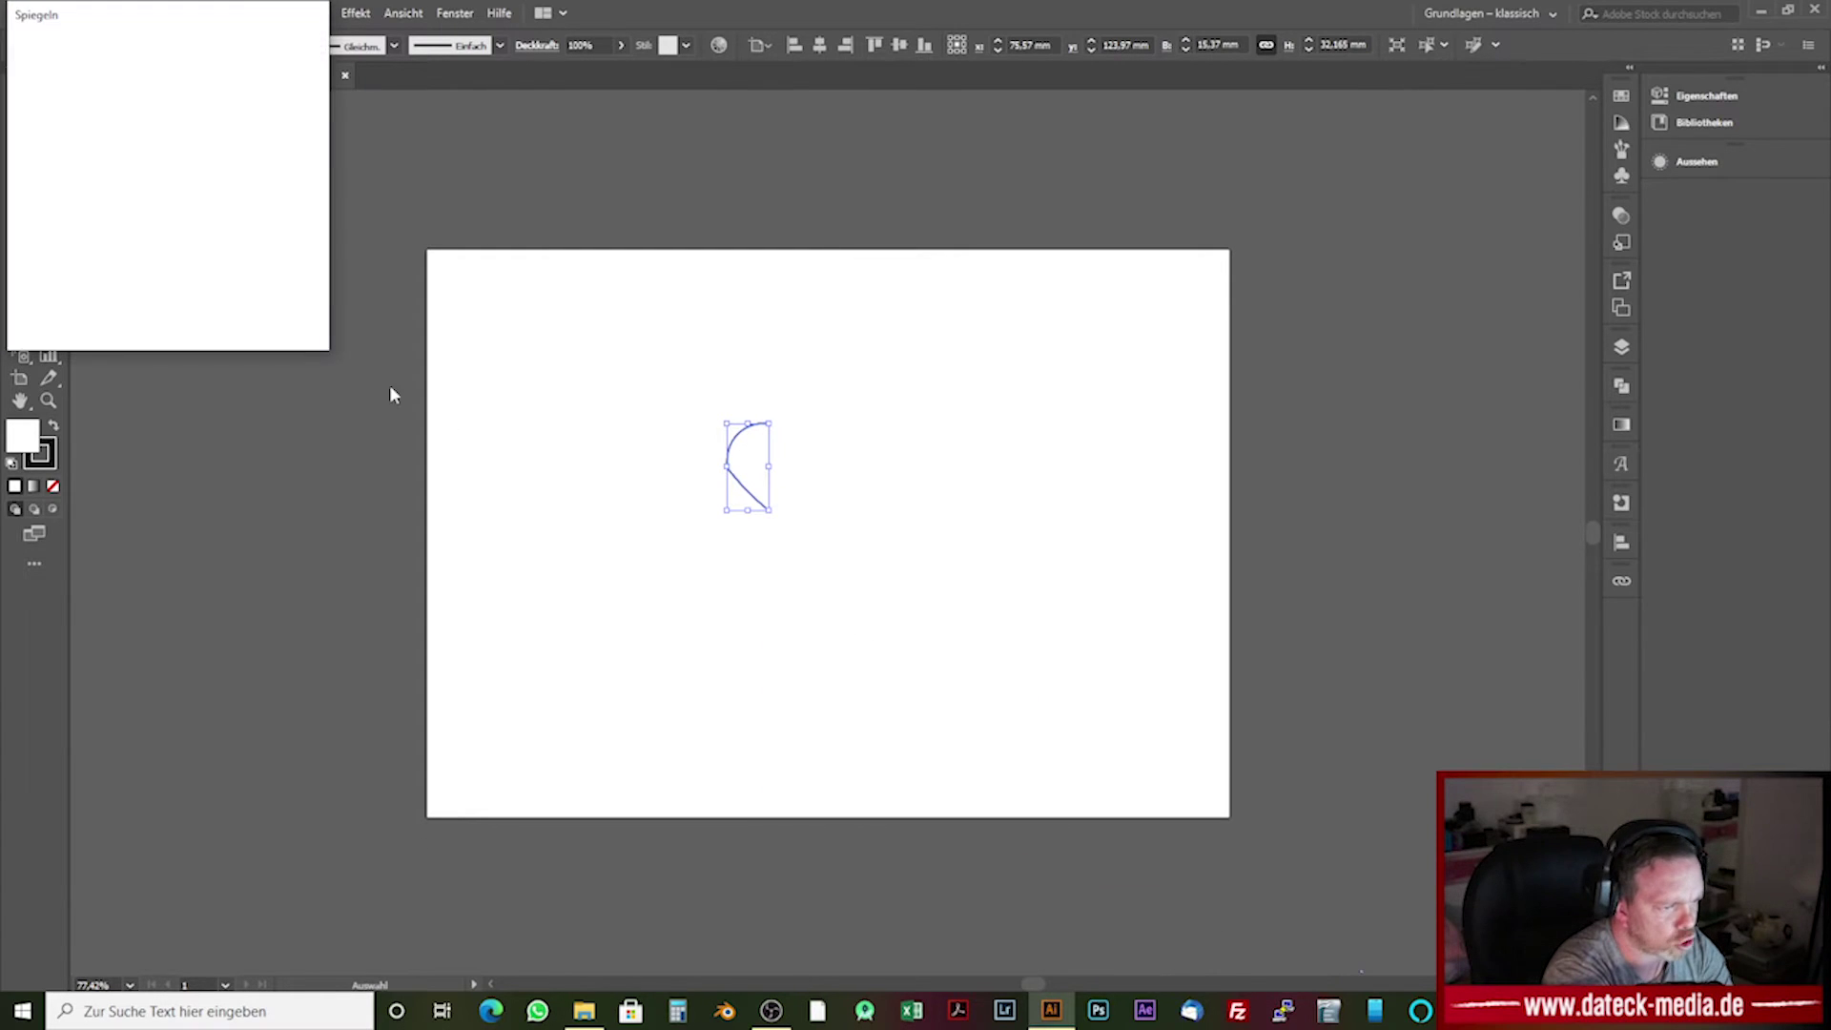
left_click(177, 311)
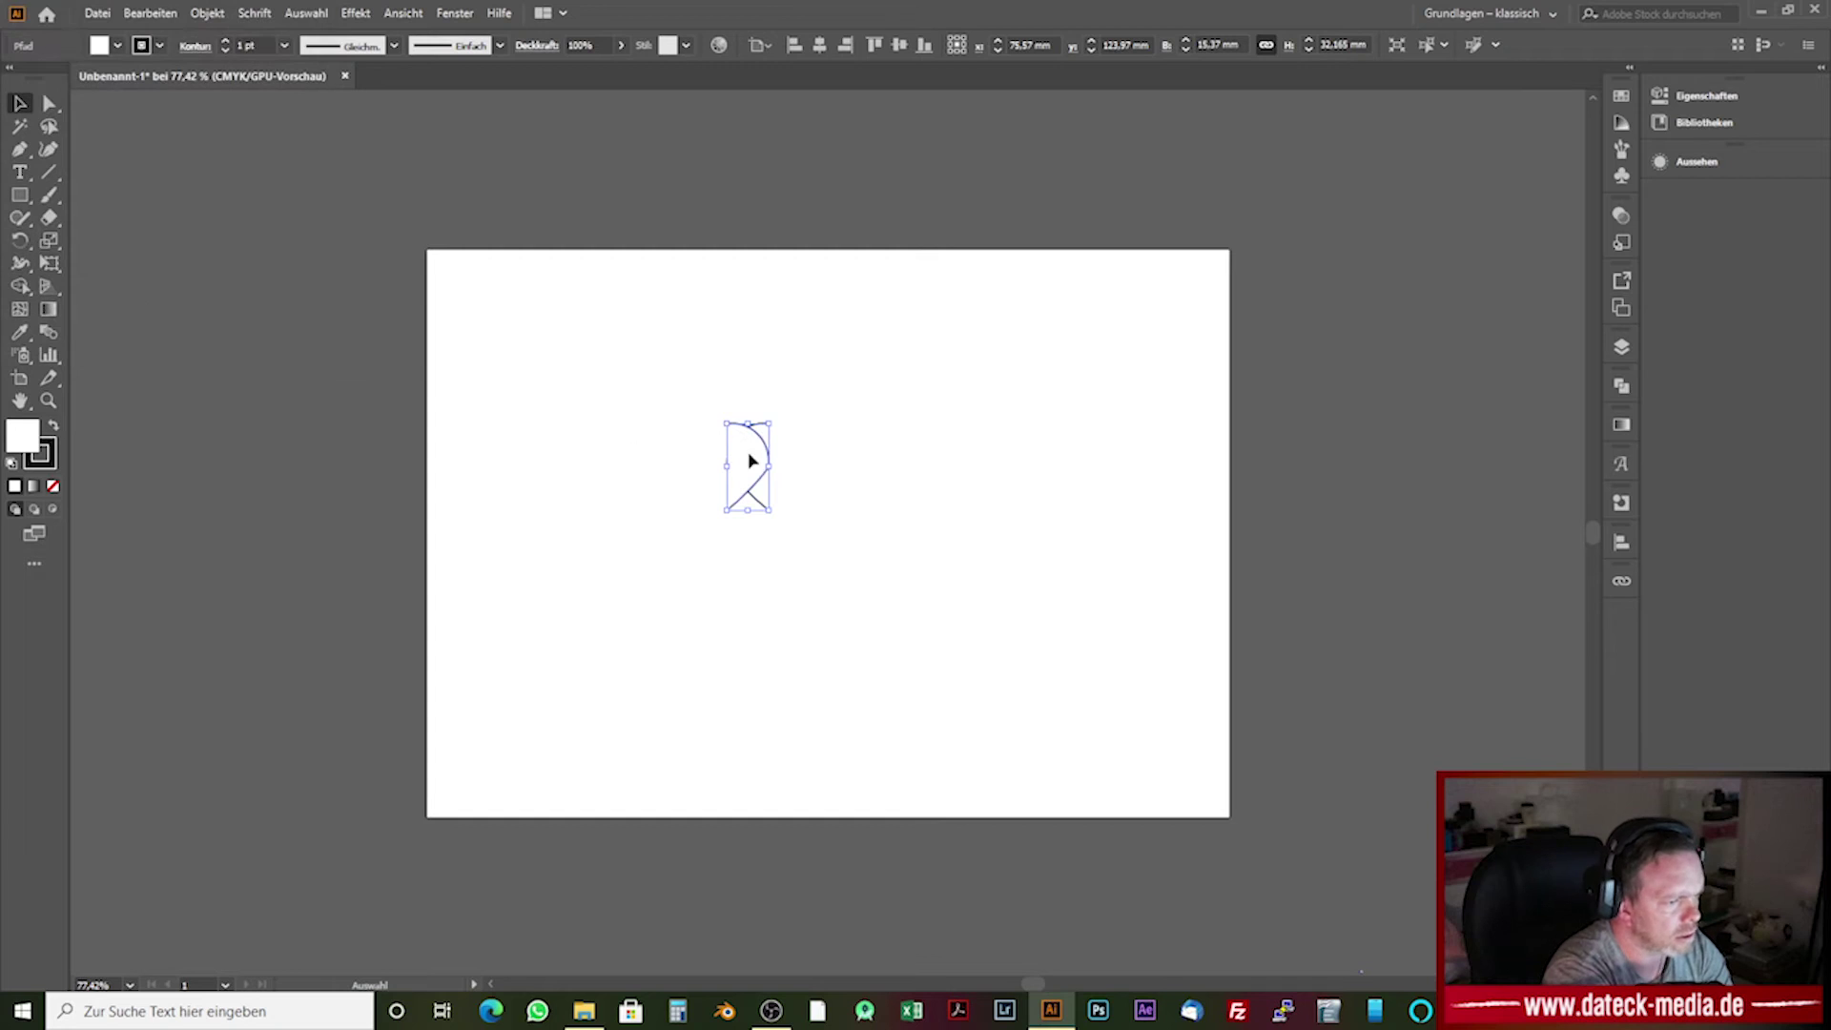
left_click_drag(769, 459, 811, 459)
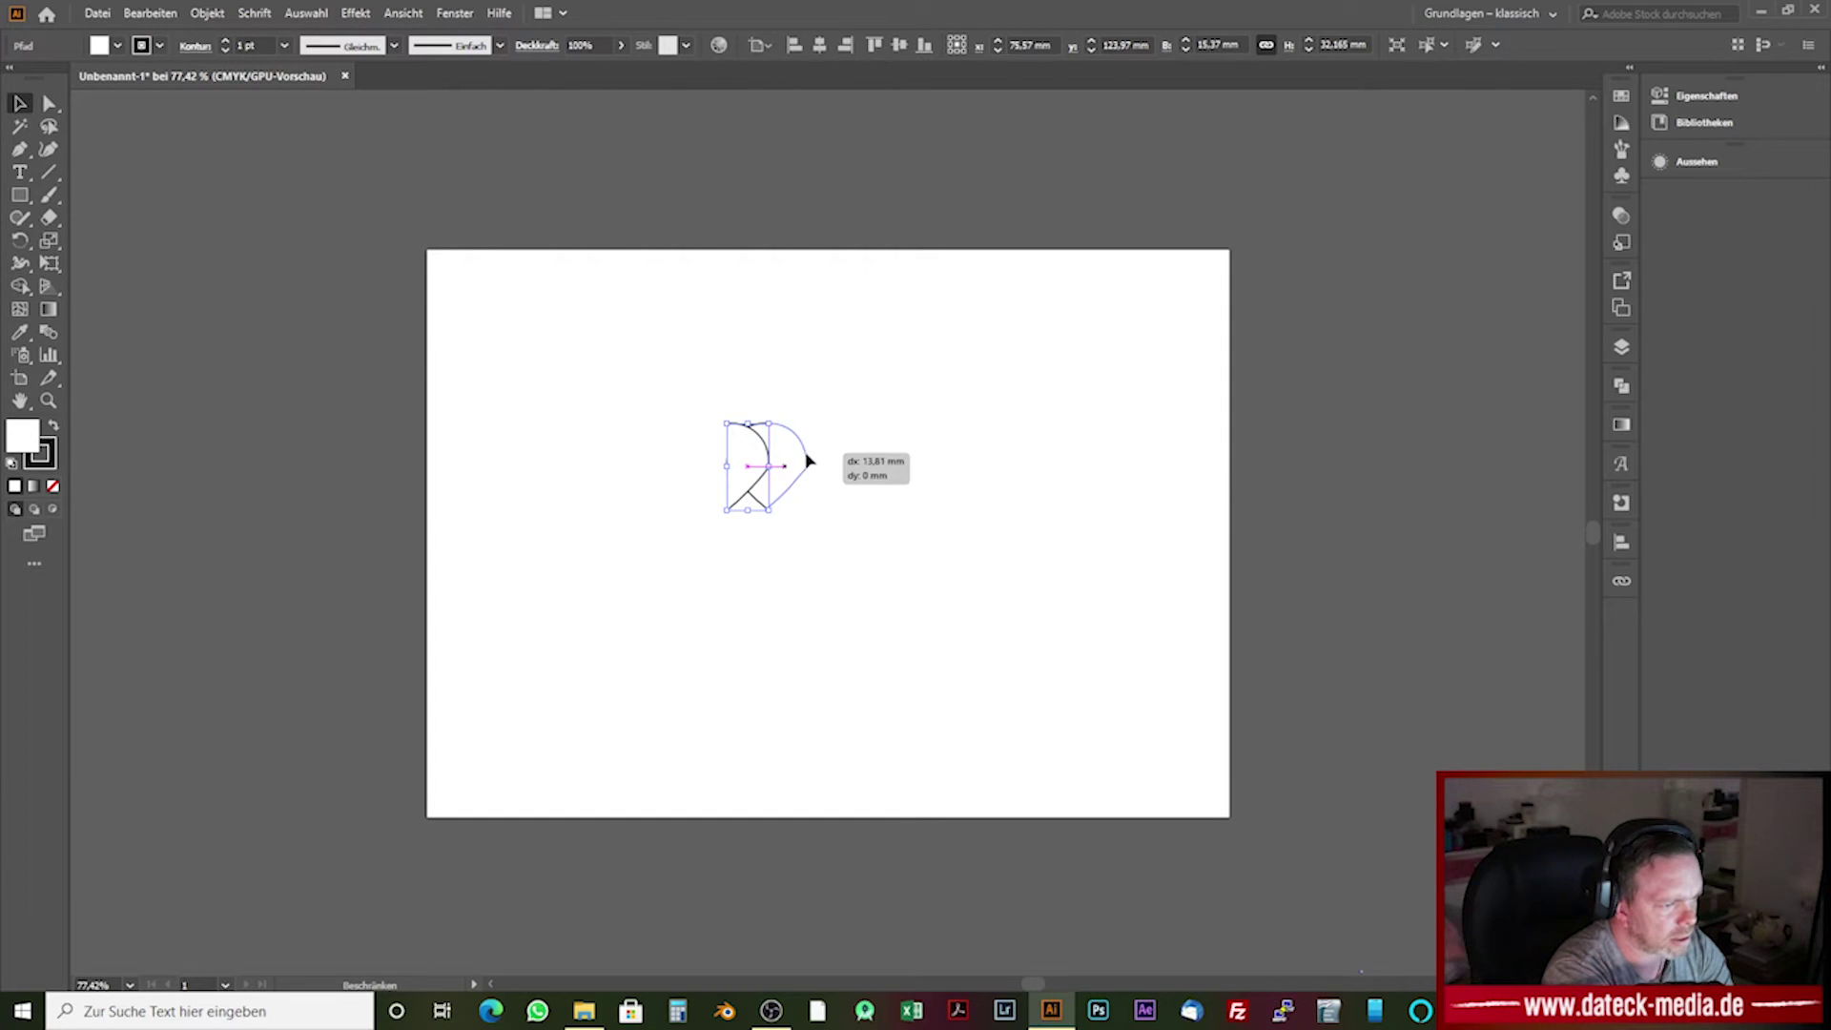
Step: Marquee-select both heart halves and delete them, clearing the artboard
left_click(918, 603)
left_click_drag(839, 359, 672, 539)
key("Delete")
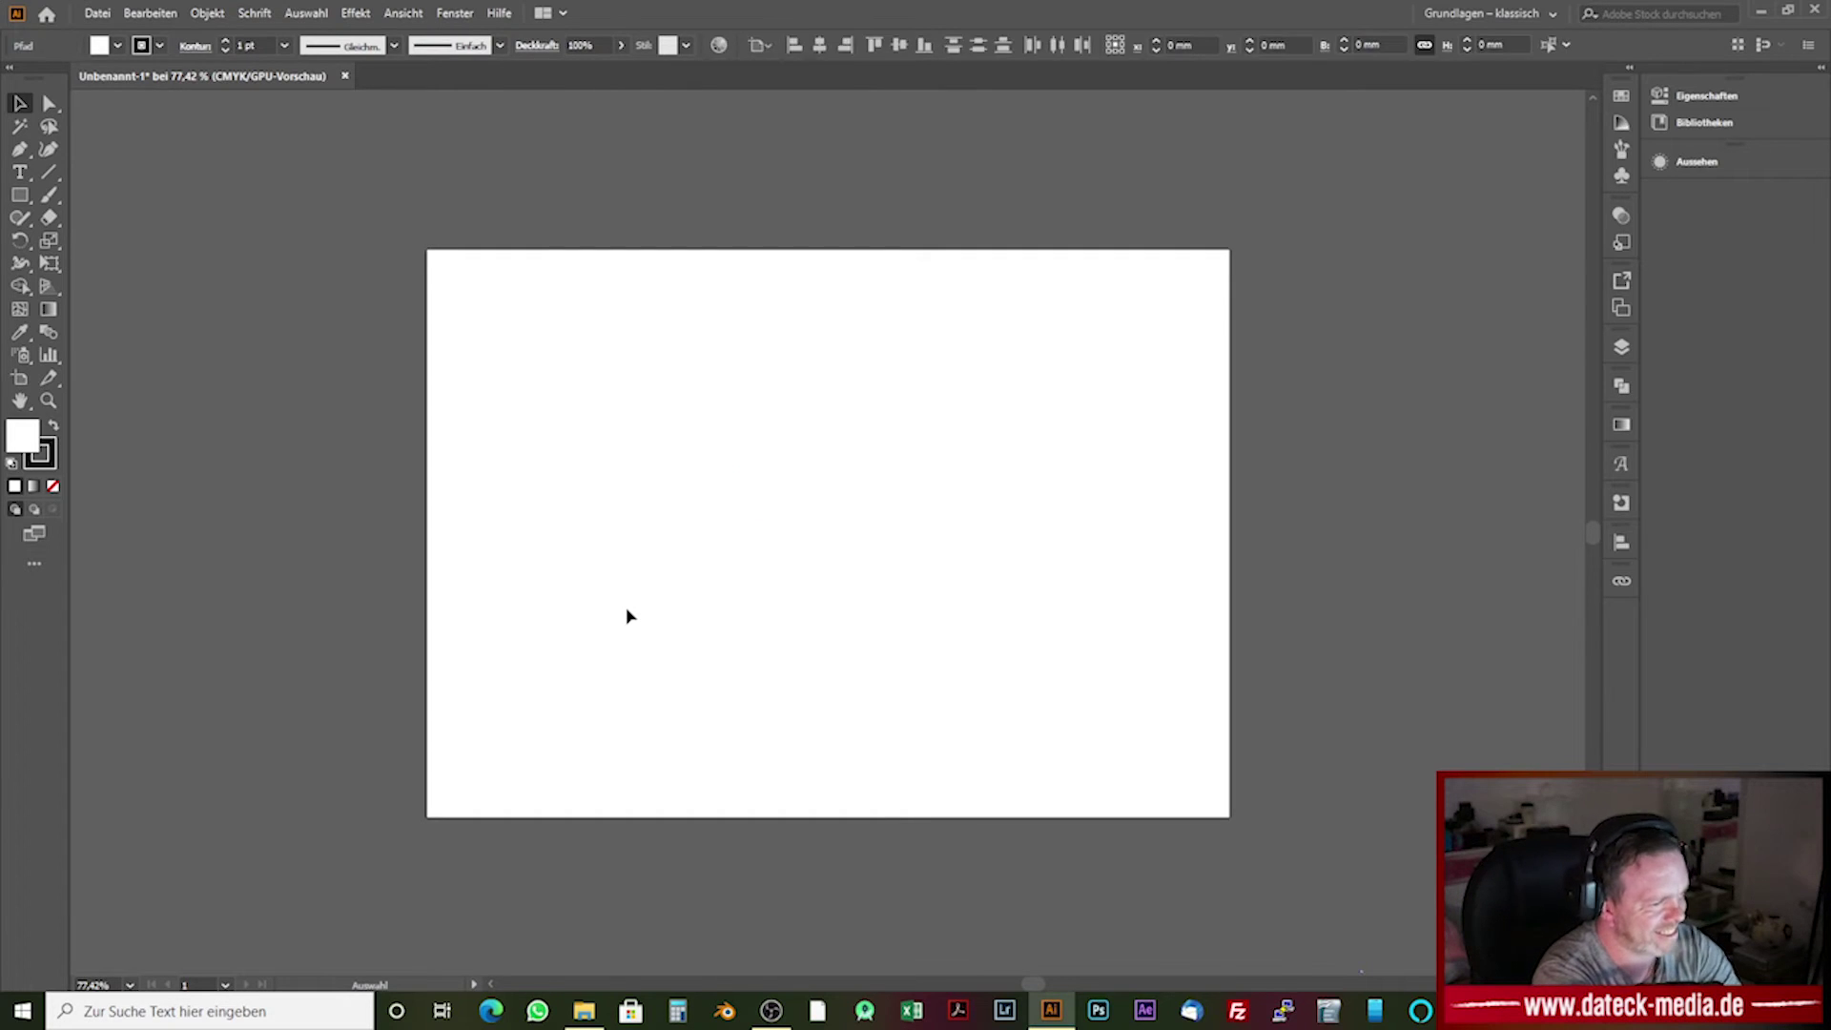
Step: Draw a wide, flat rectangle left of centre and fill it red from the Swatches panel
left_click(20, 196)
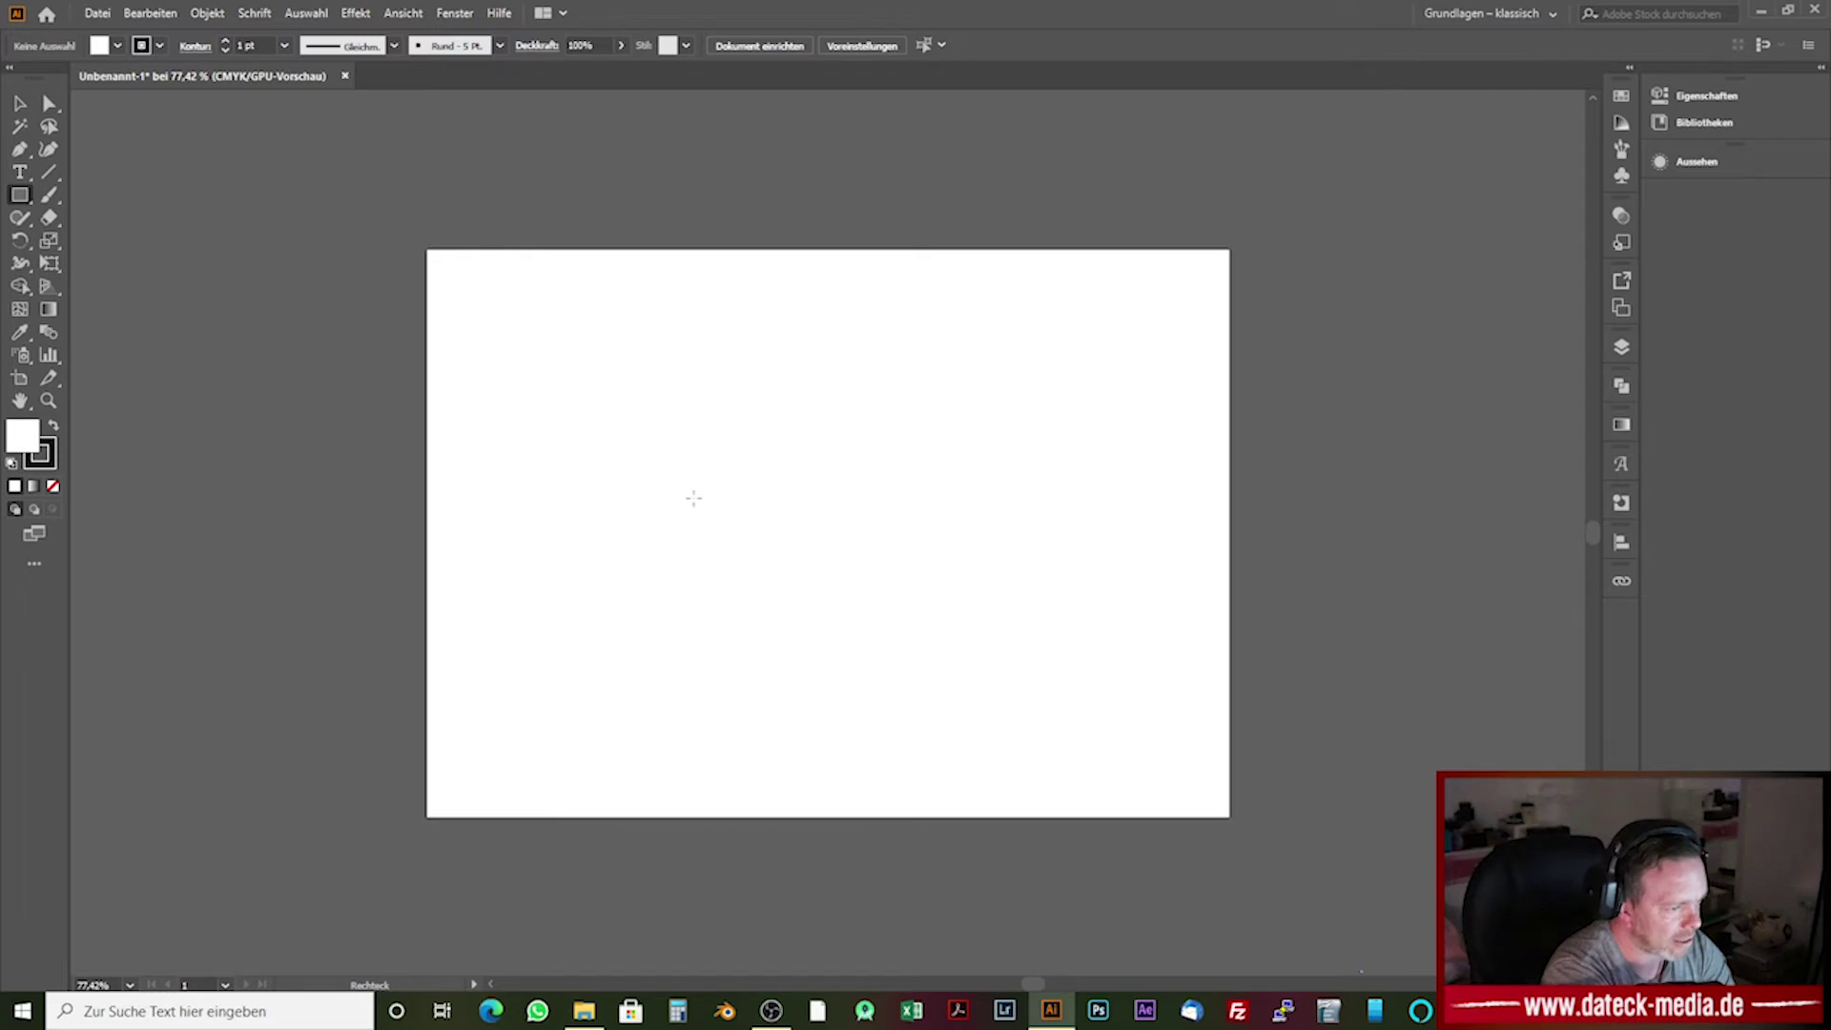
left_click_drag(656, 497, 811, 541)
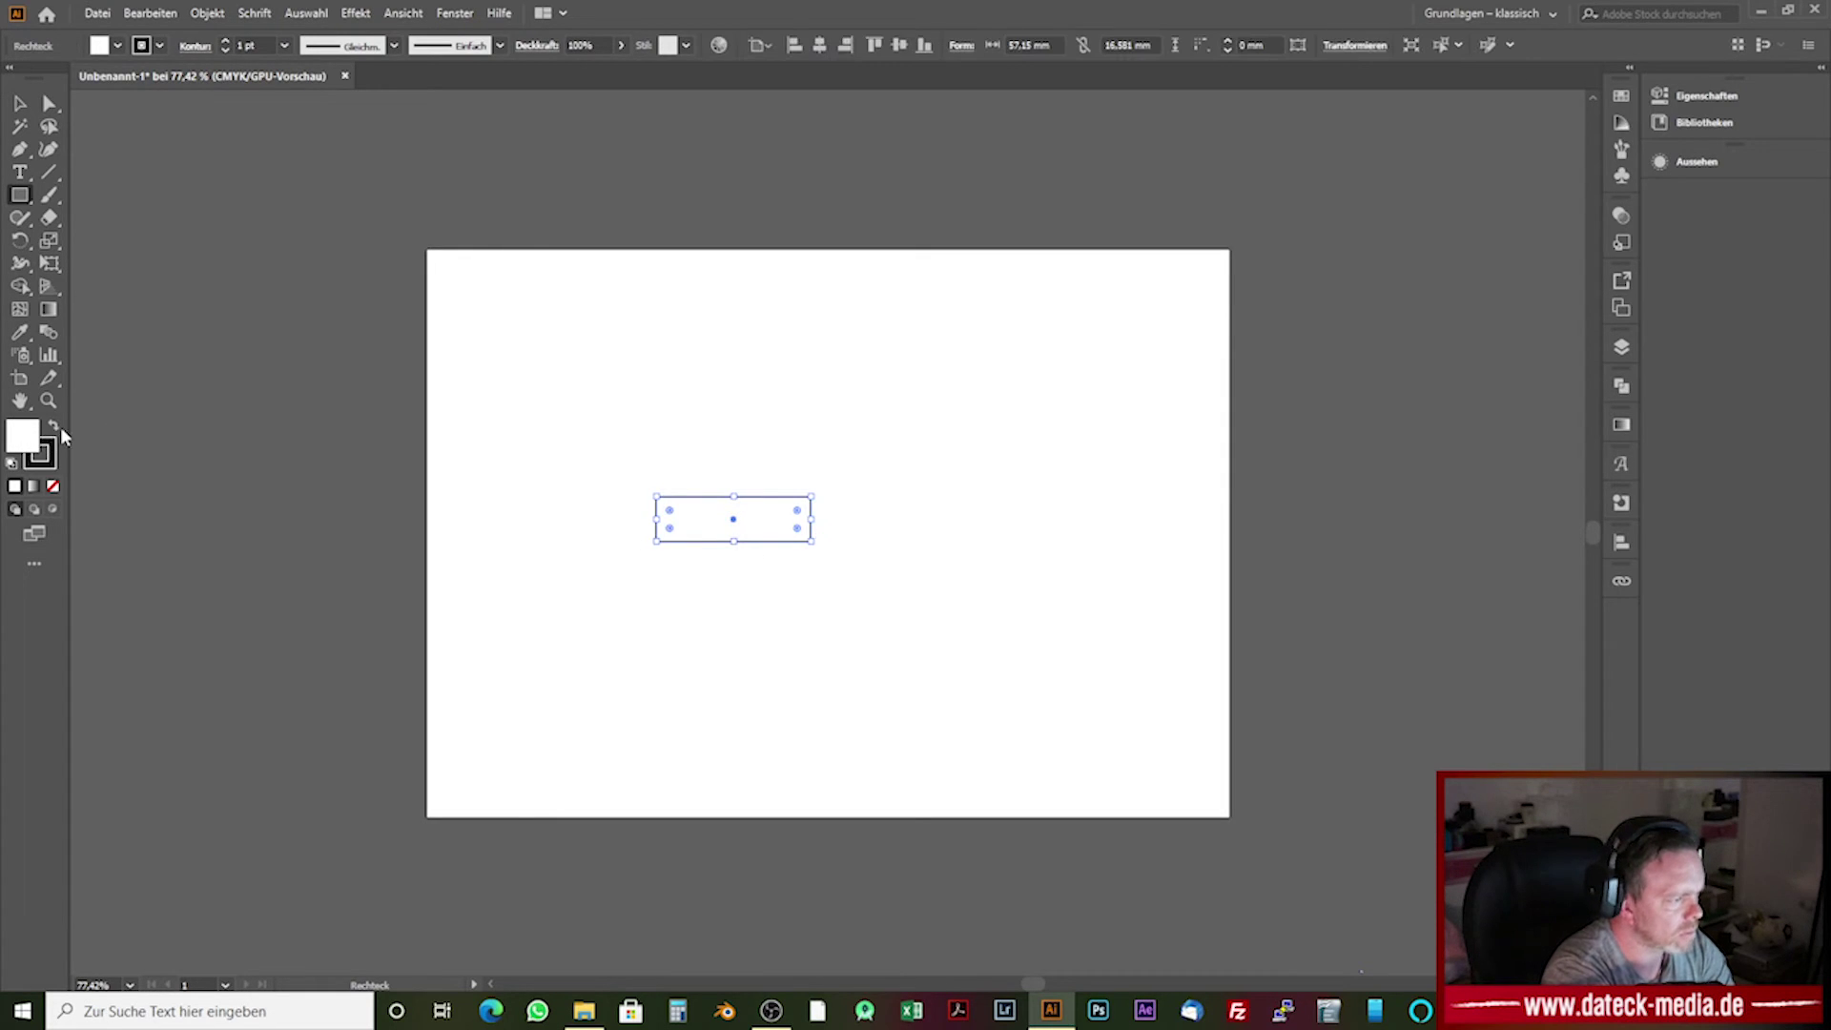
left_click(53, 429)
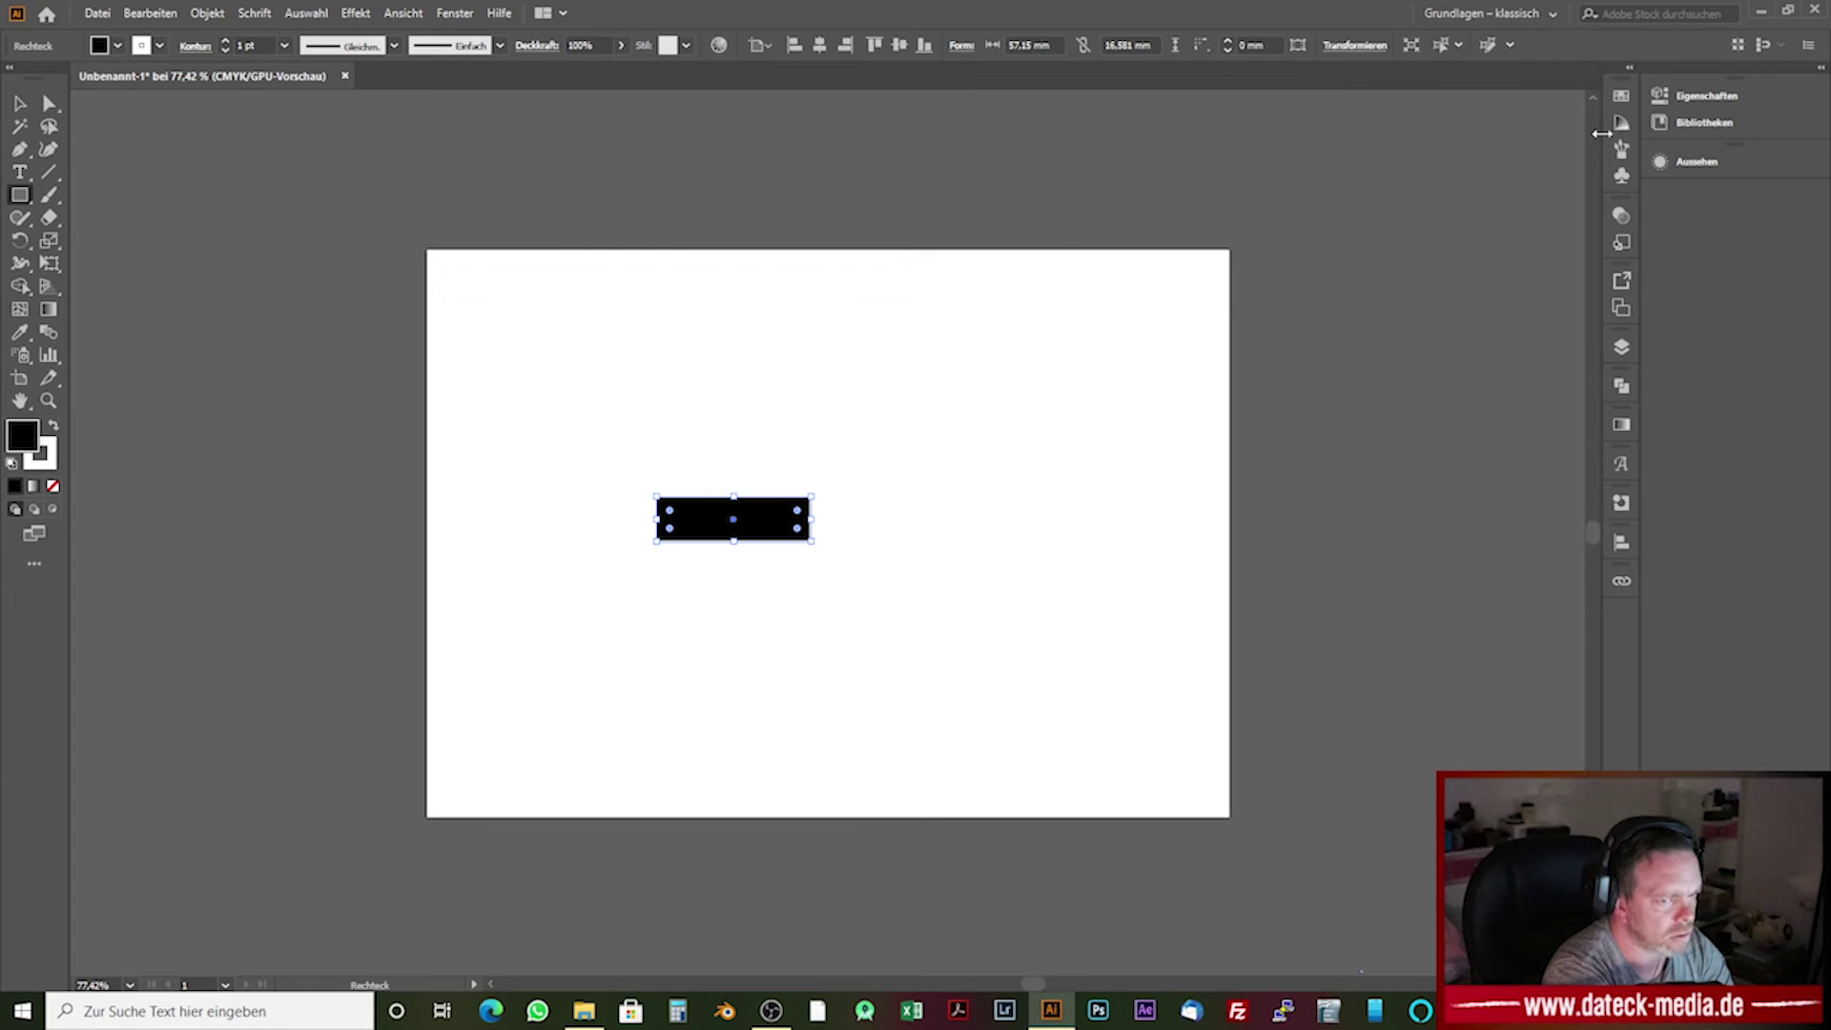
left_click(1621, 97)
left_click(1440, 148)
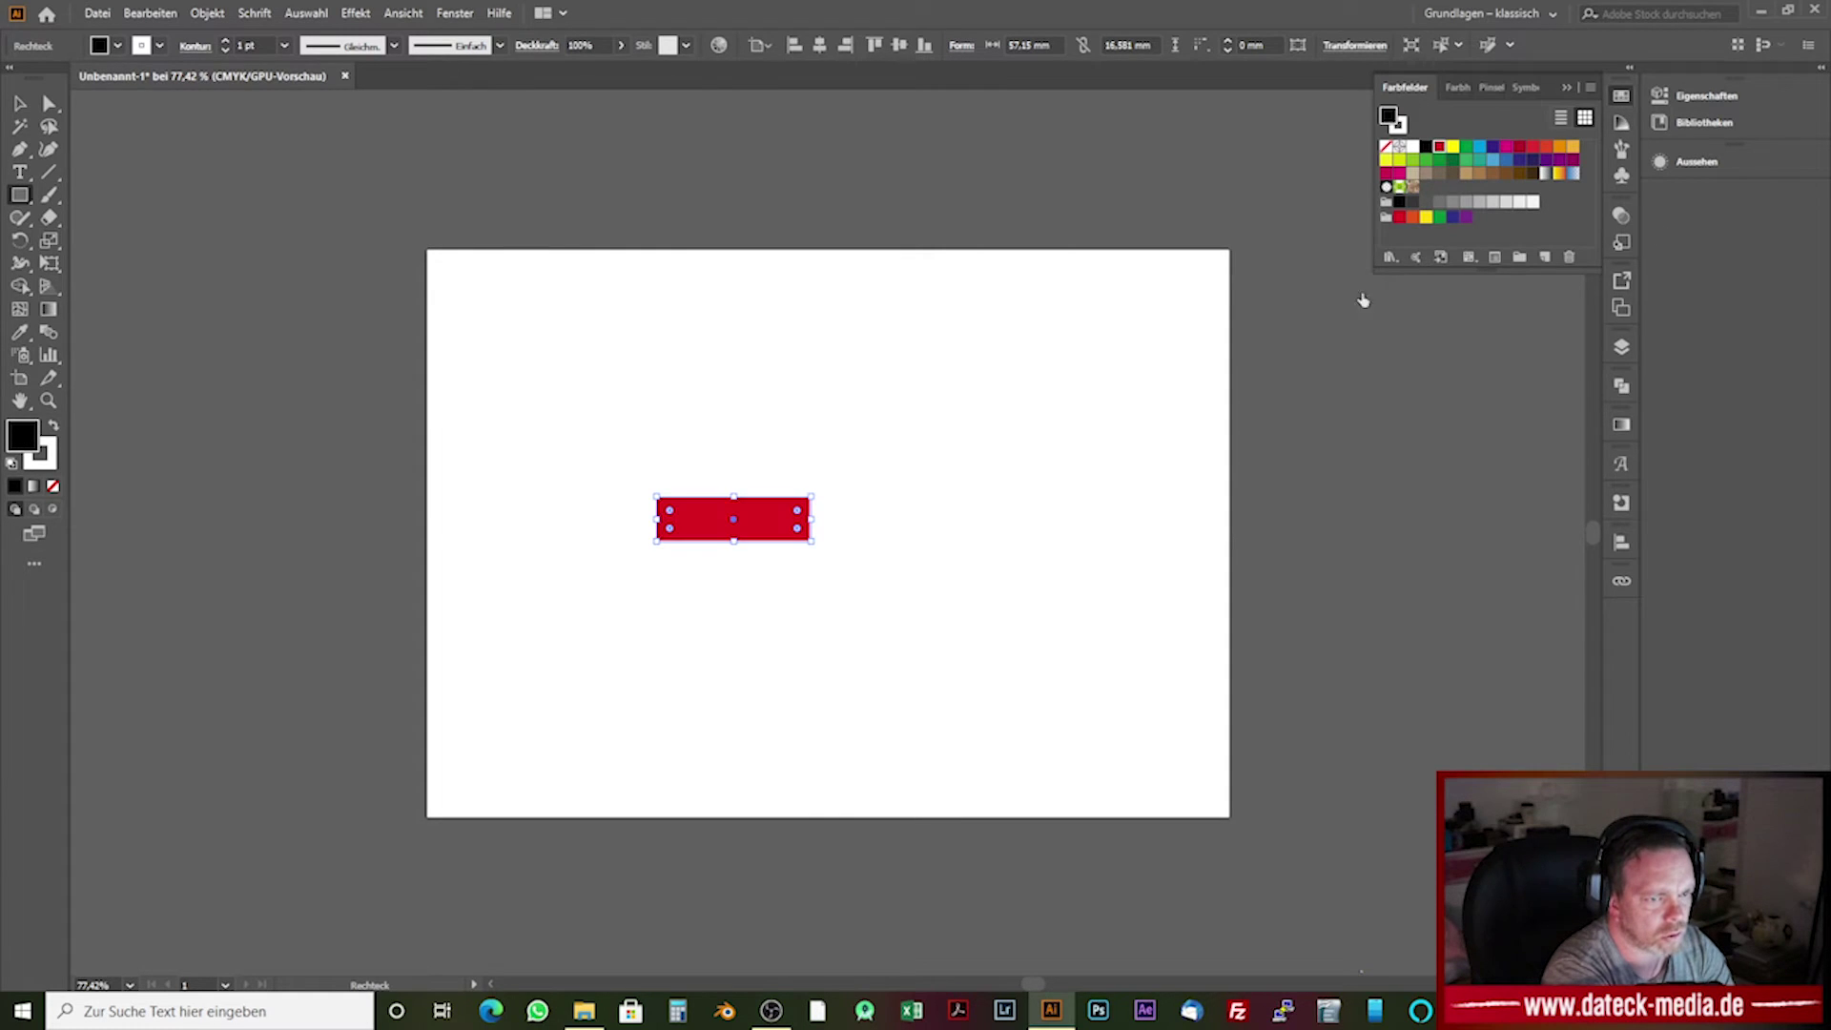
left_click(1214, 540)
left_click(158, 141)
Step: Set the red rectangle's stroke to None and zoom in on it
key("v")
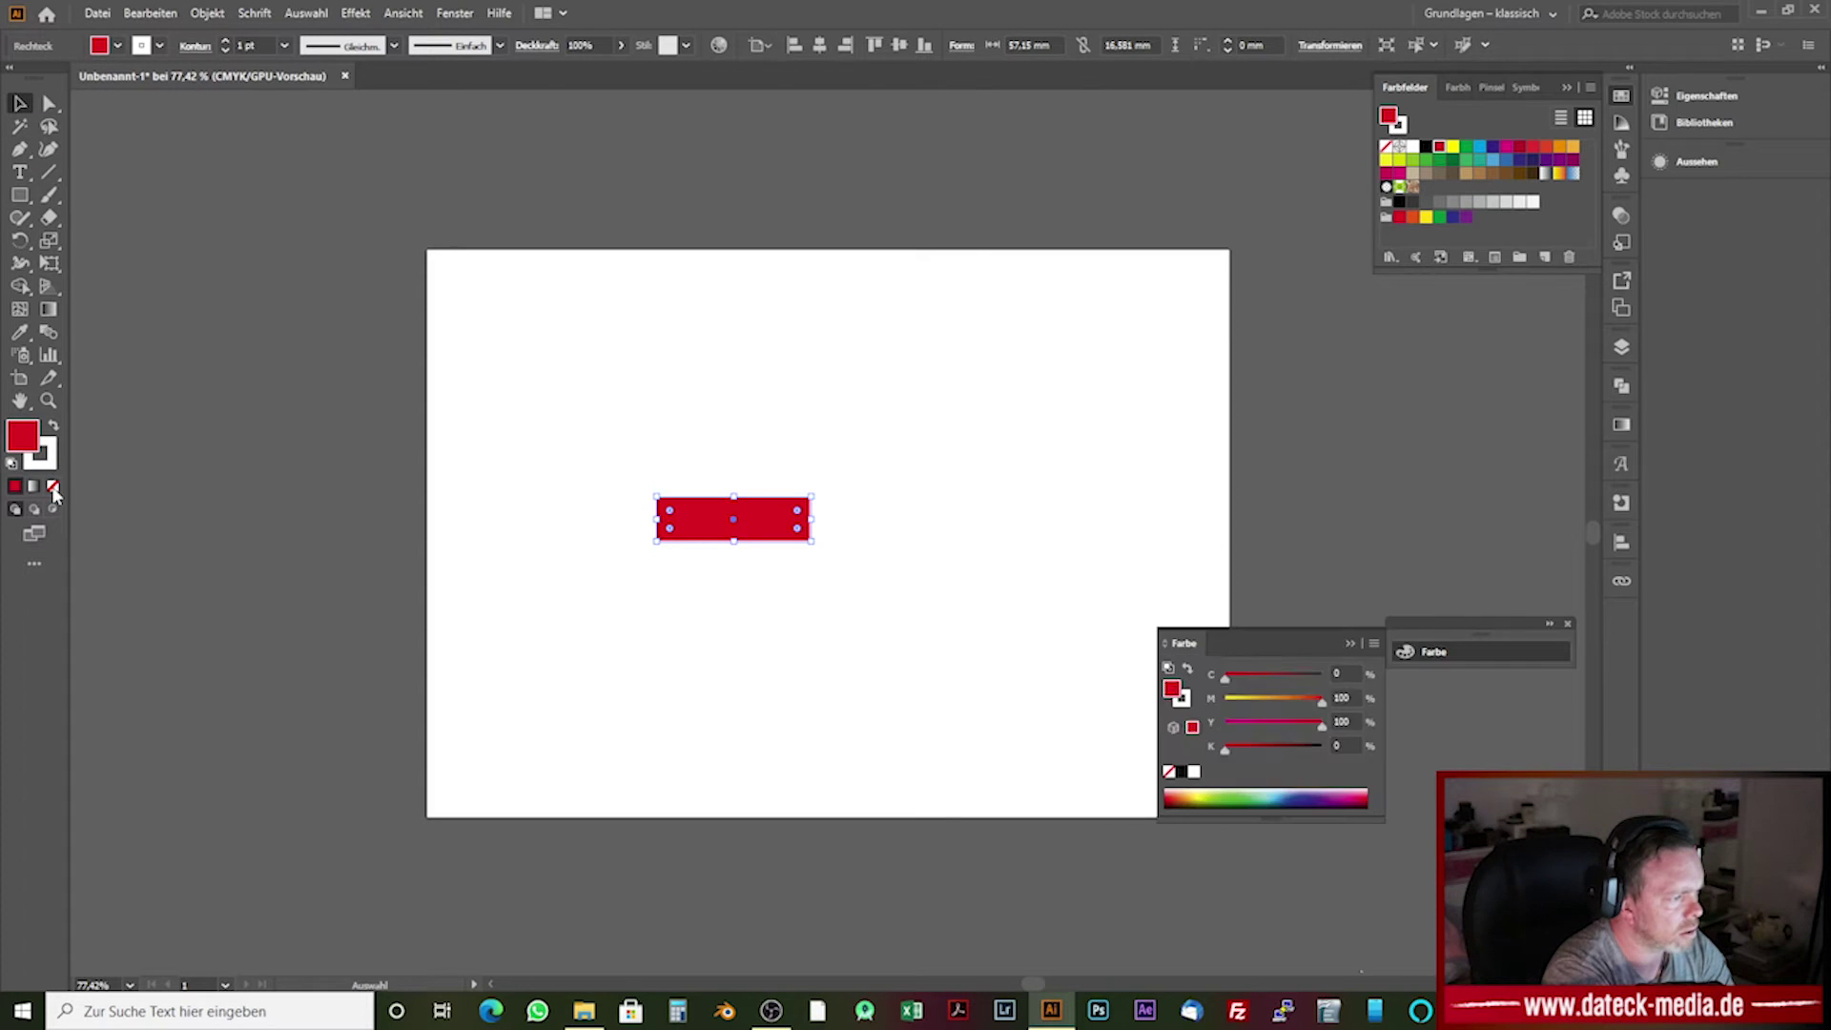
left_click(52, 486)
left_click(24, 437)
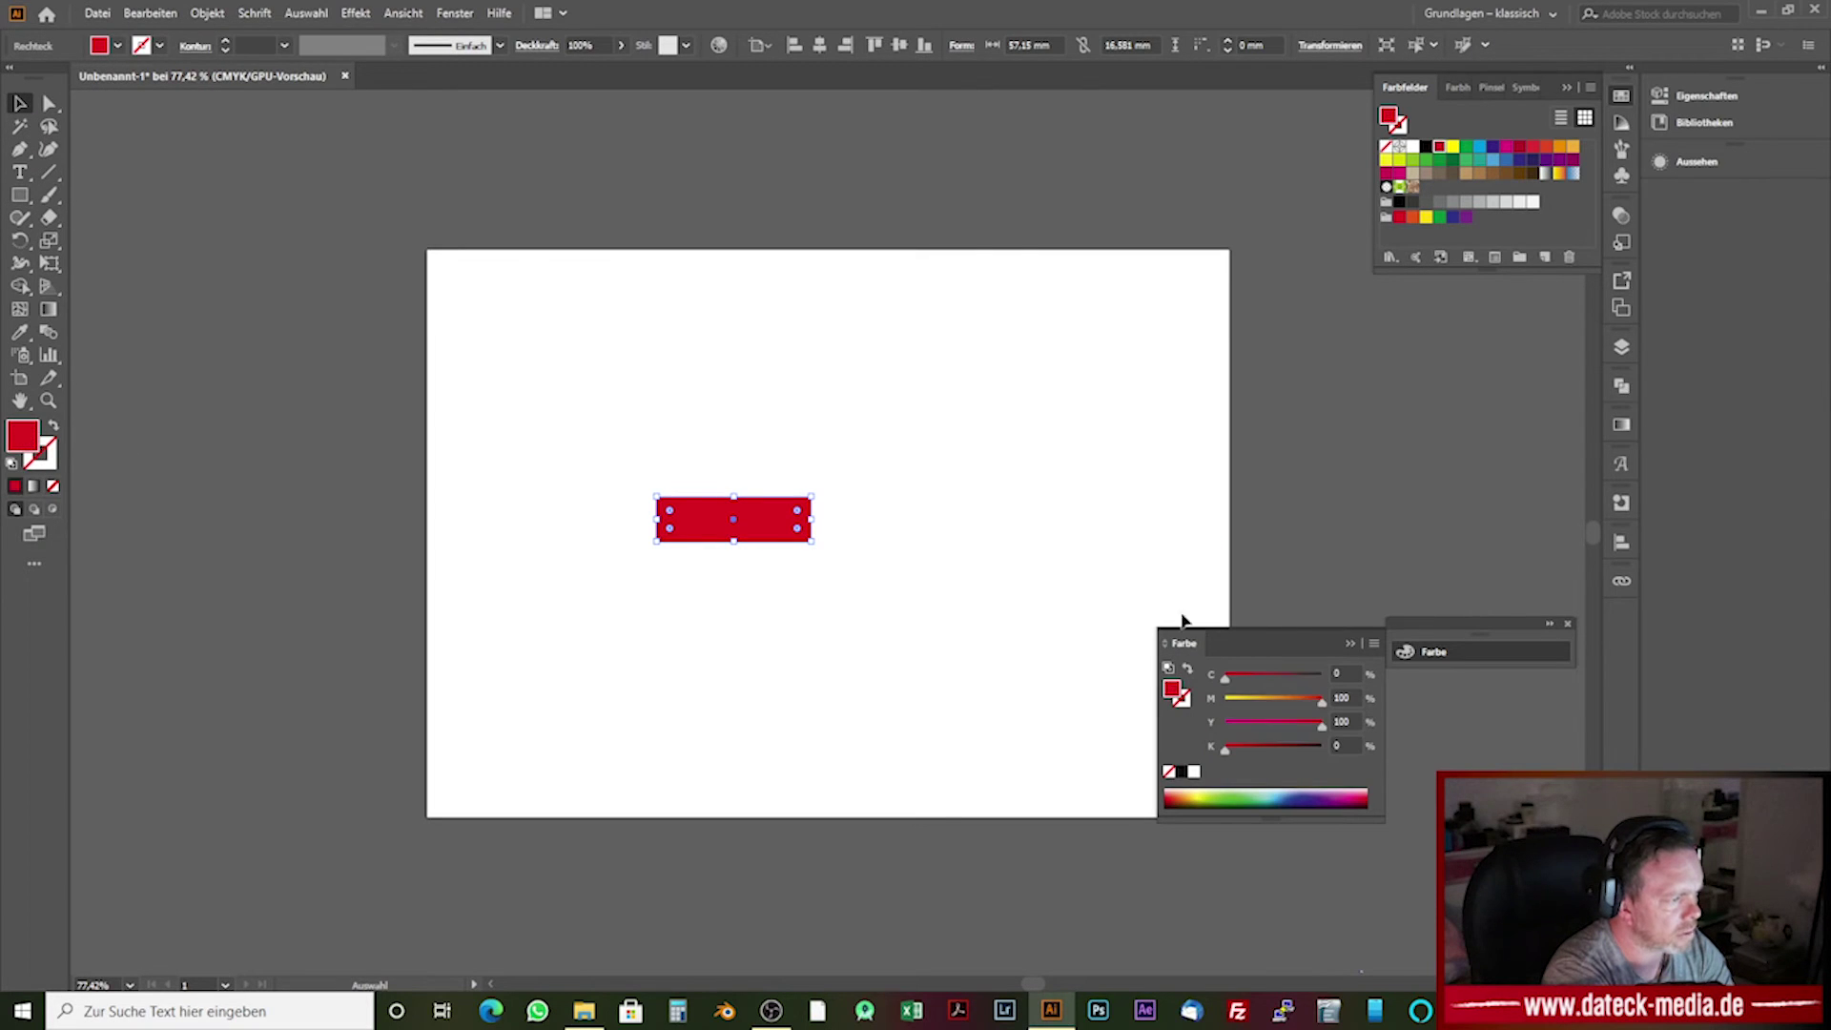
left_click(1096, 495)
left_click_drag(1313, 643, 1489, 414)
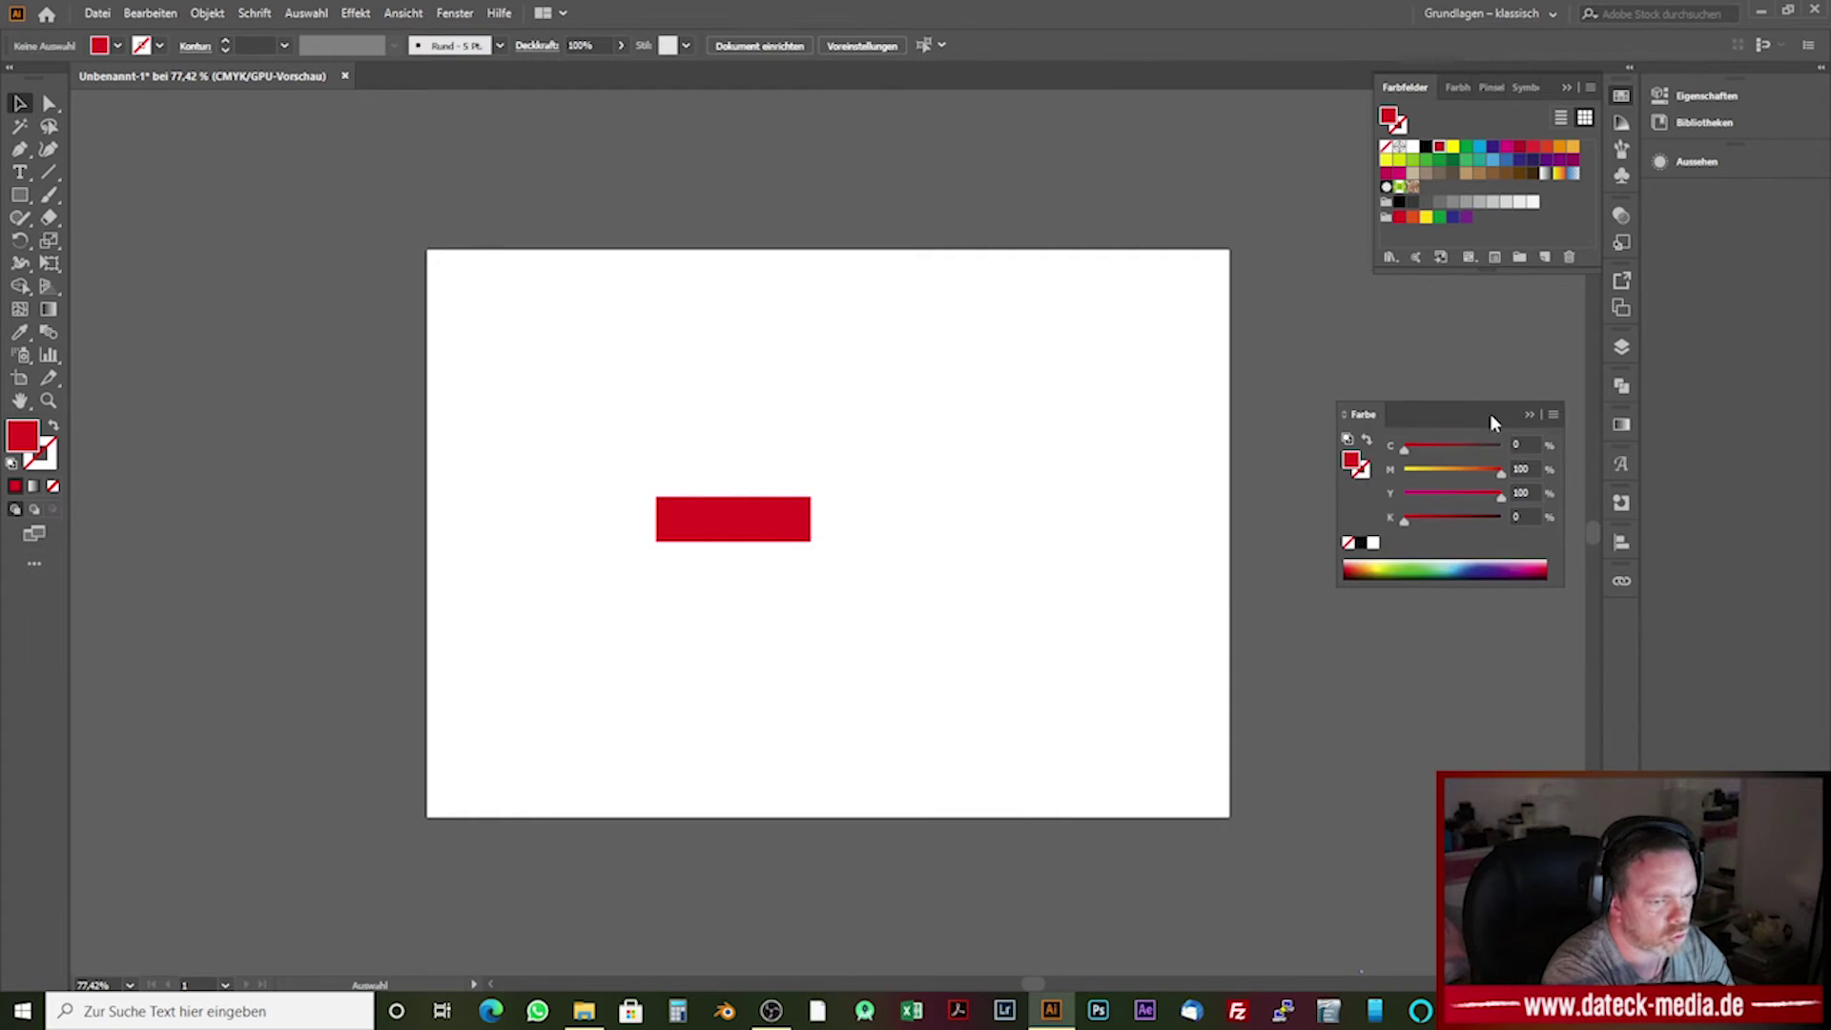
left_click(717, 527)
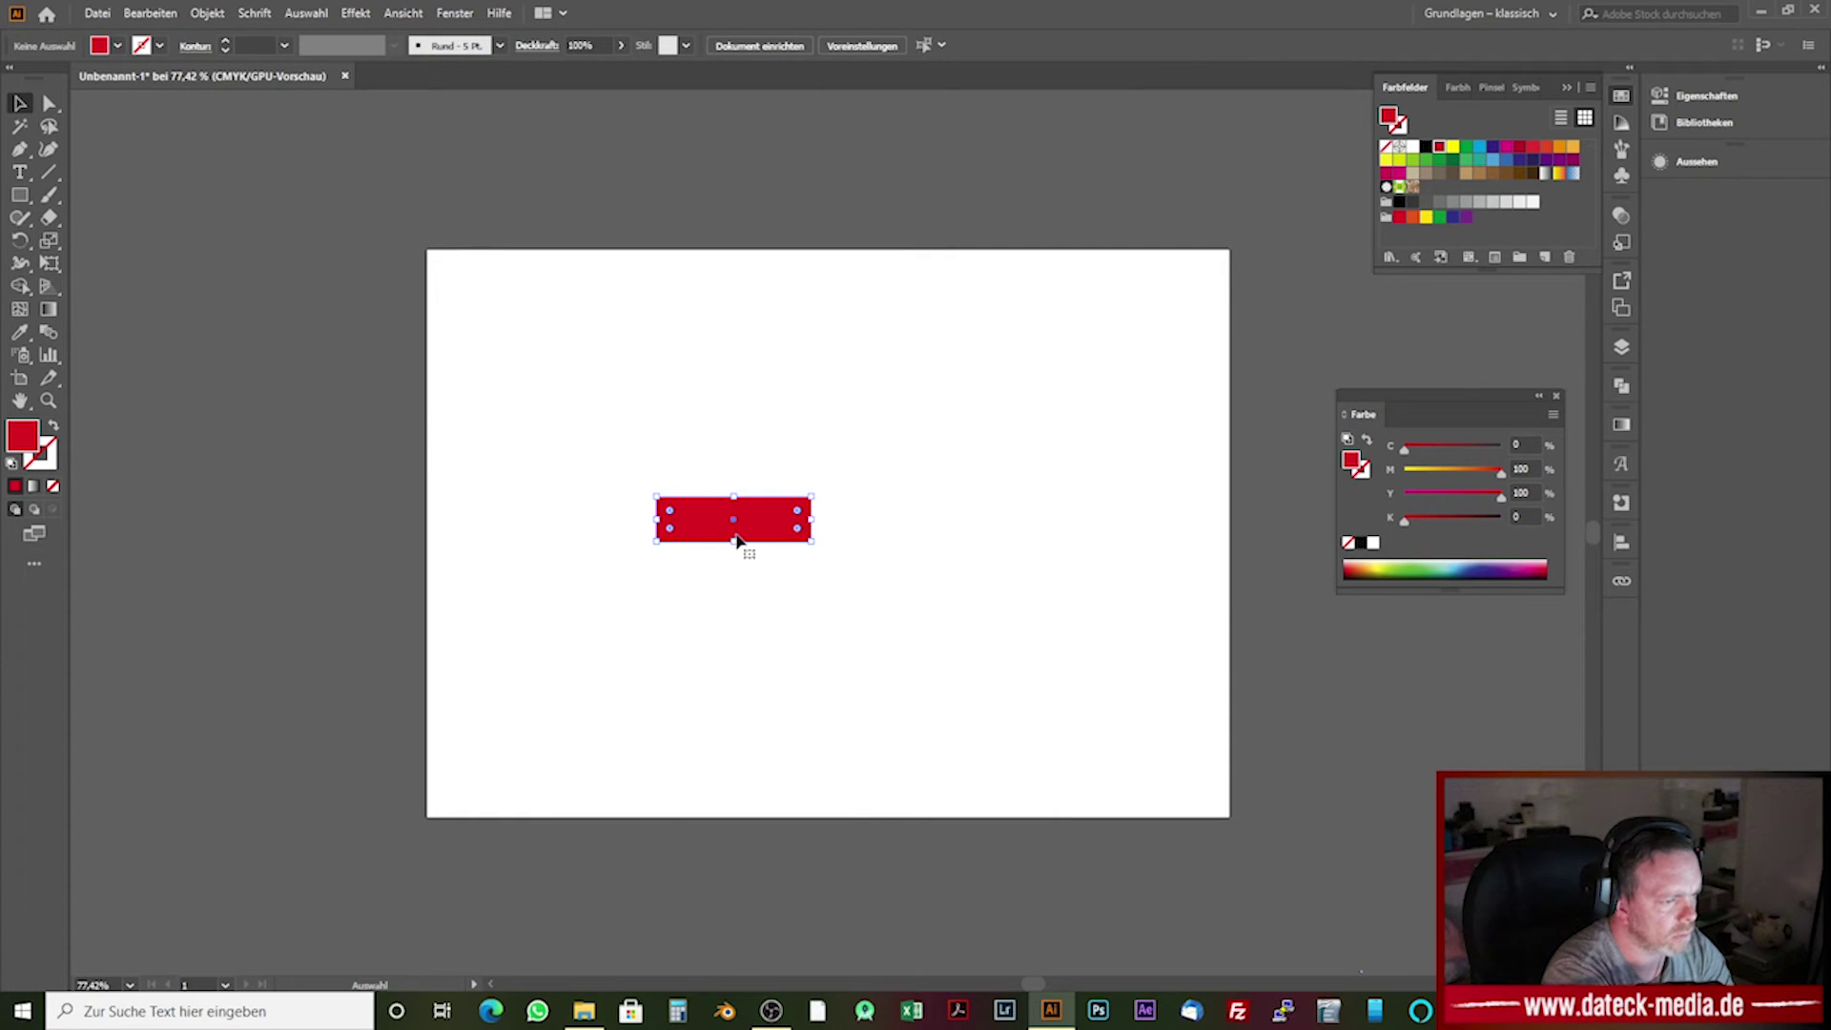
key("ctrl+plus")
key("ctrl+plus")
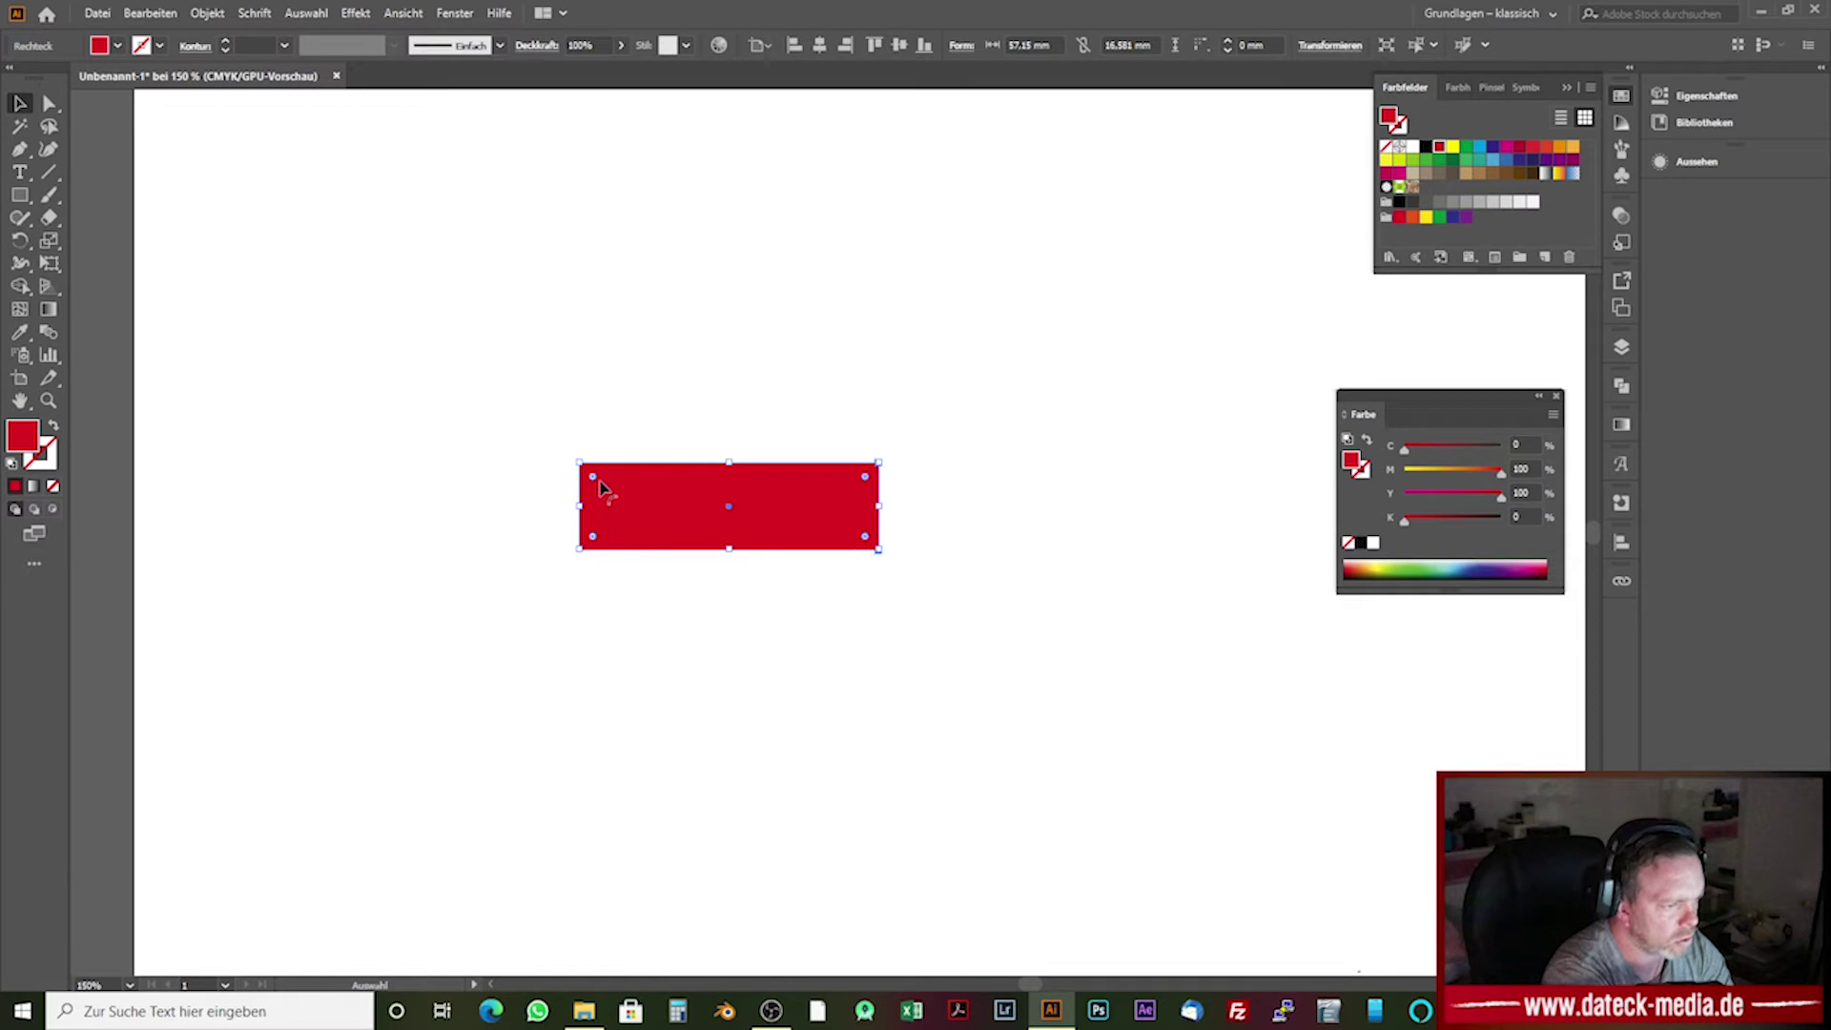
Step: Drag a live-corner widget inward to round the rectangle's corners fully to 8.29 mm
left_click_drag(597, 479, 693, 513)
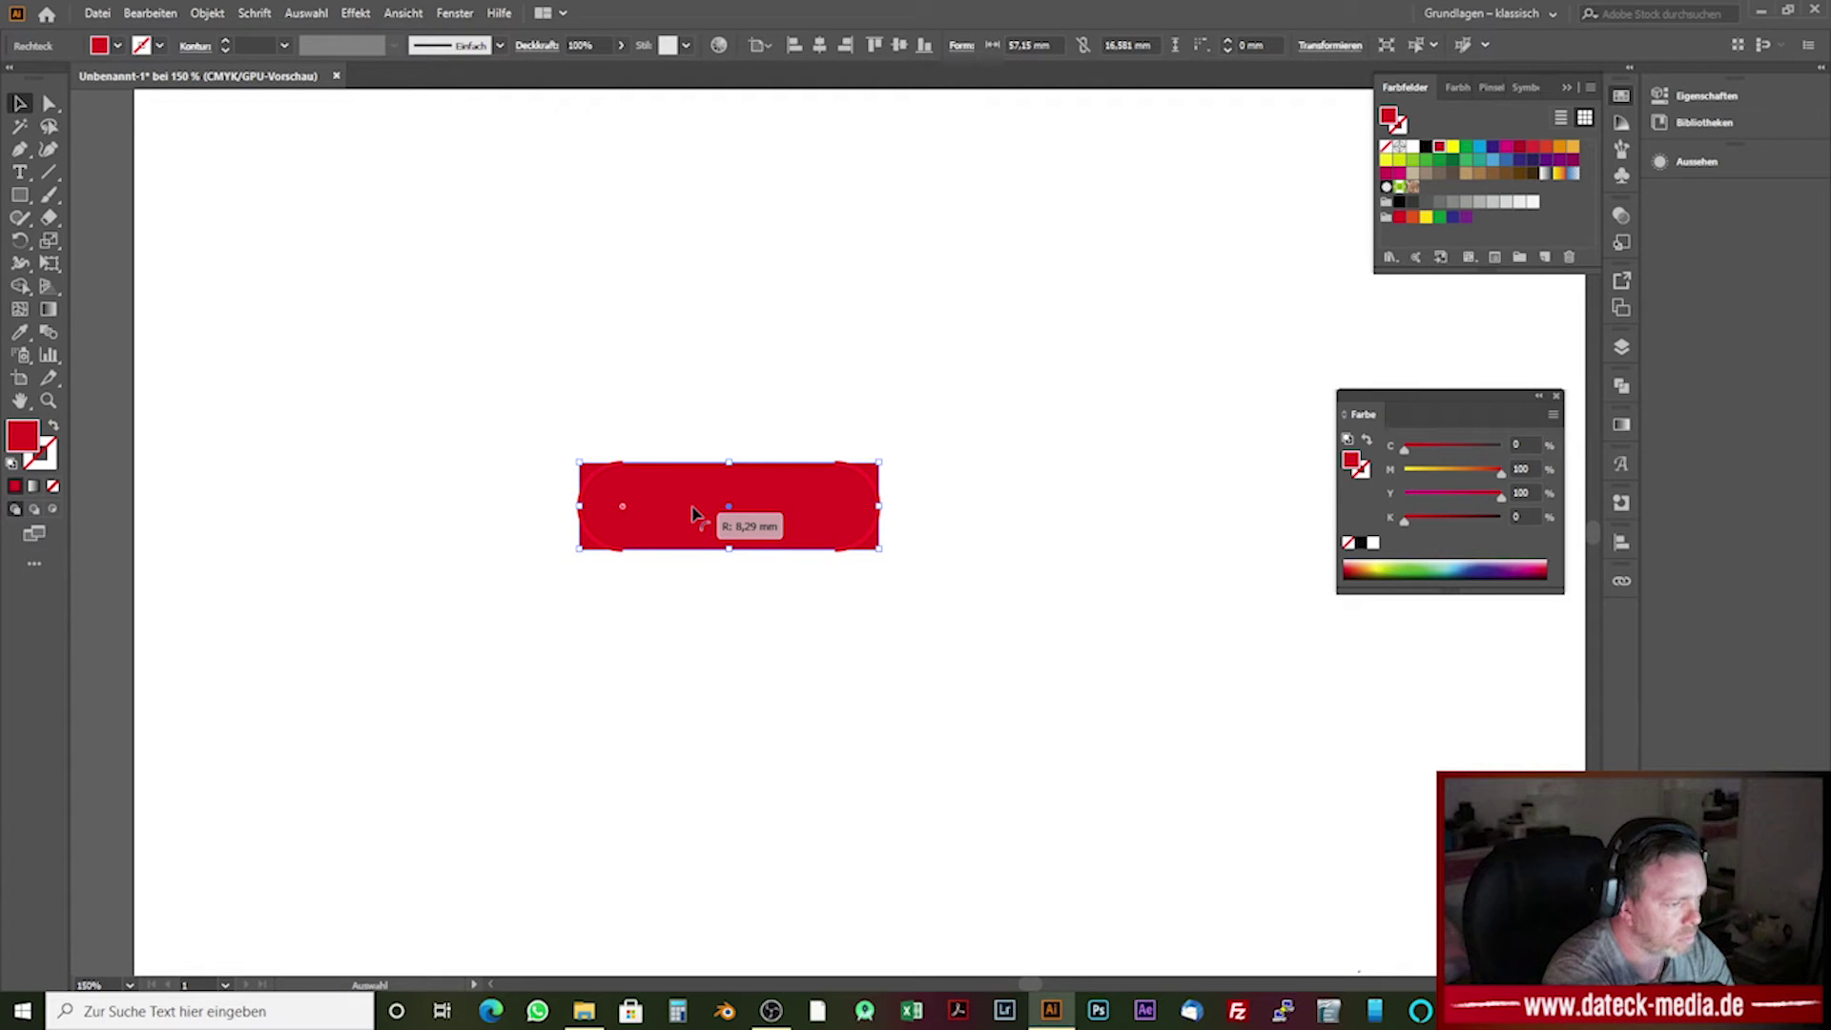
left_click_drag(693, 513, 693, 513)
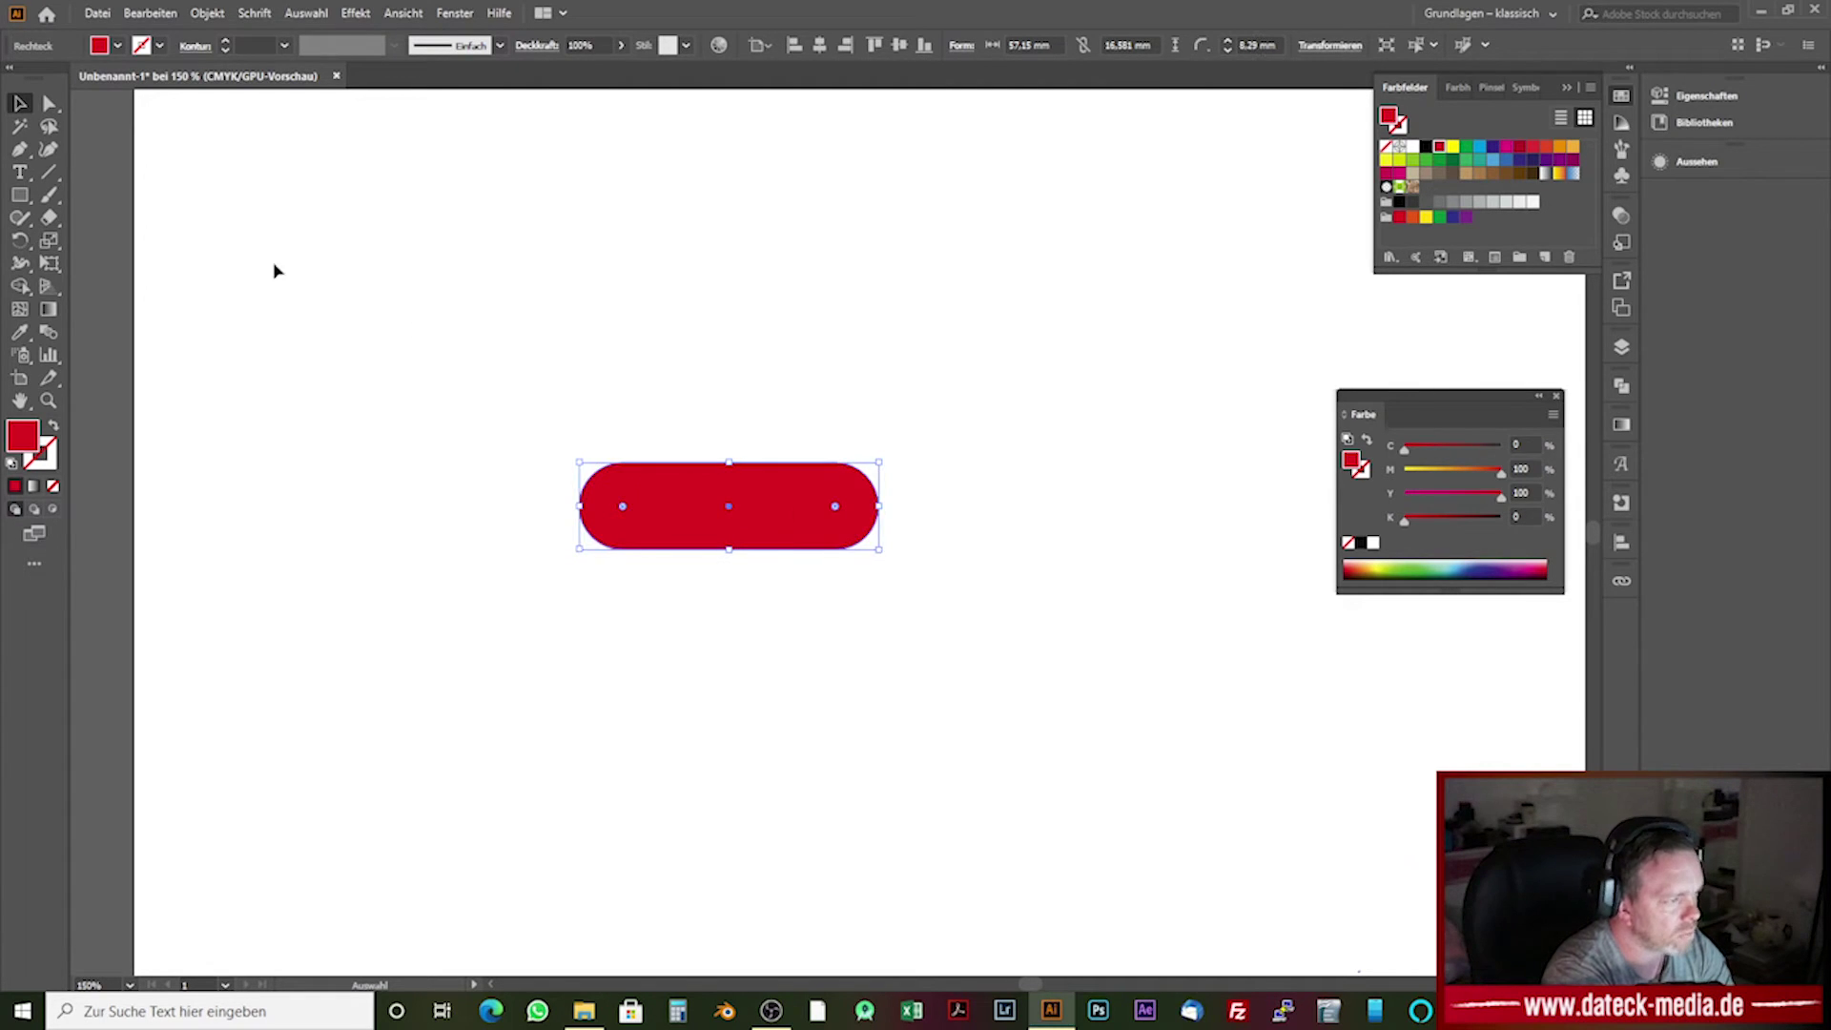
left_click(593, 458)
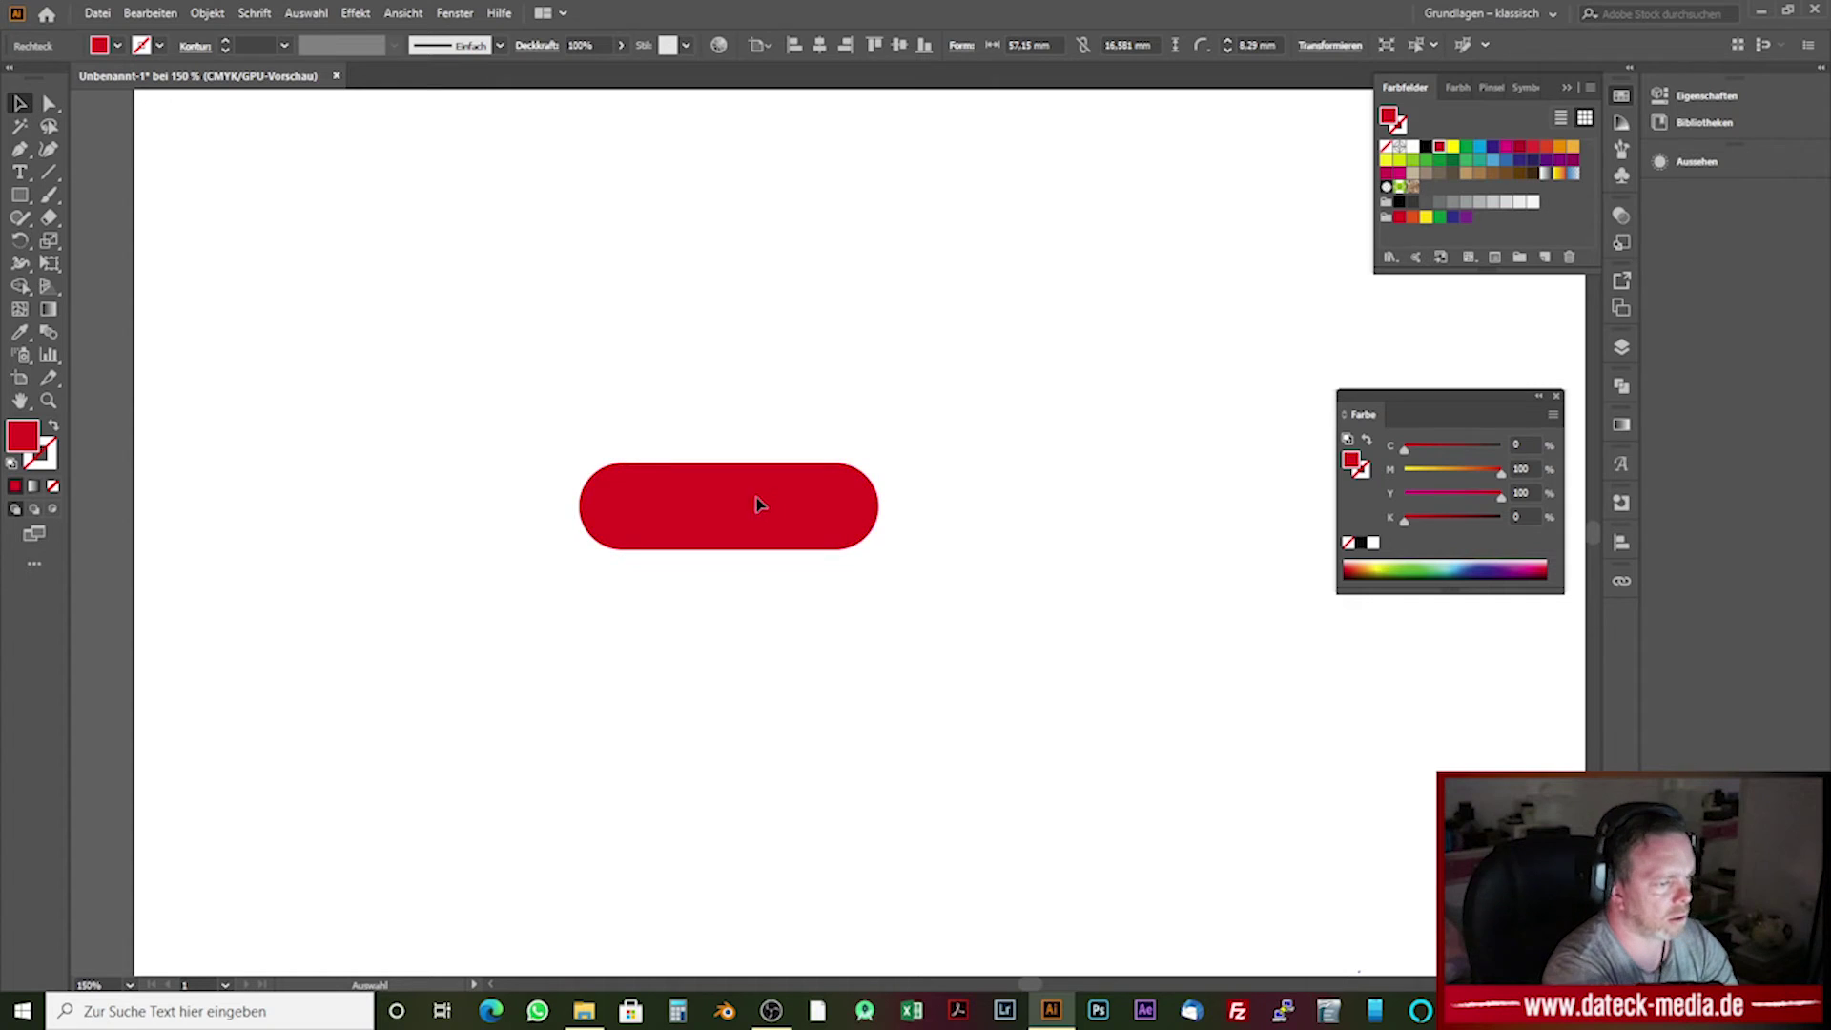
left_click(822, 519)
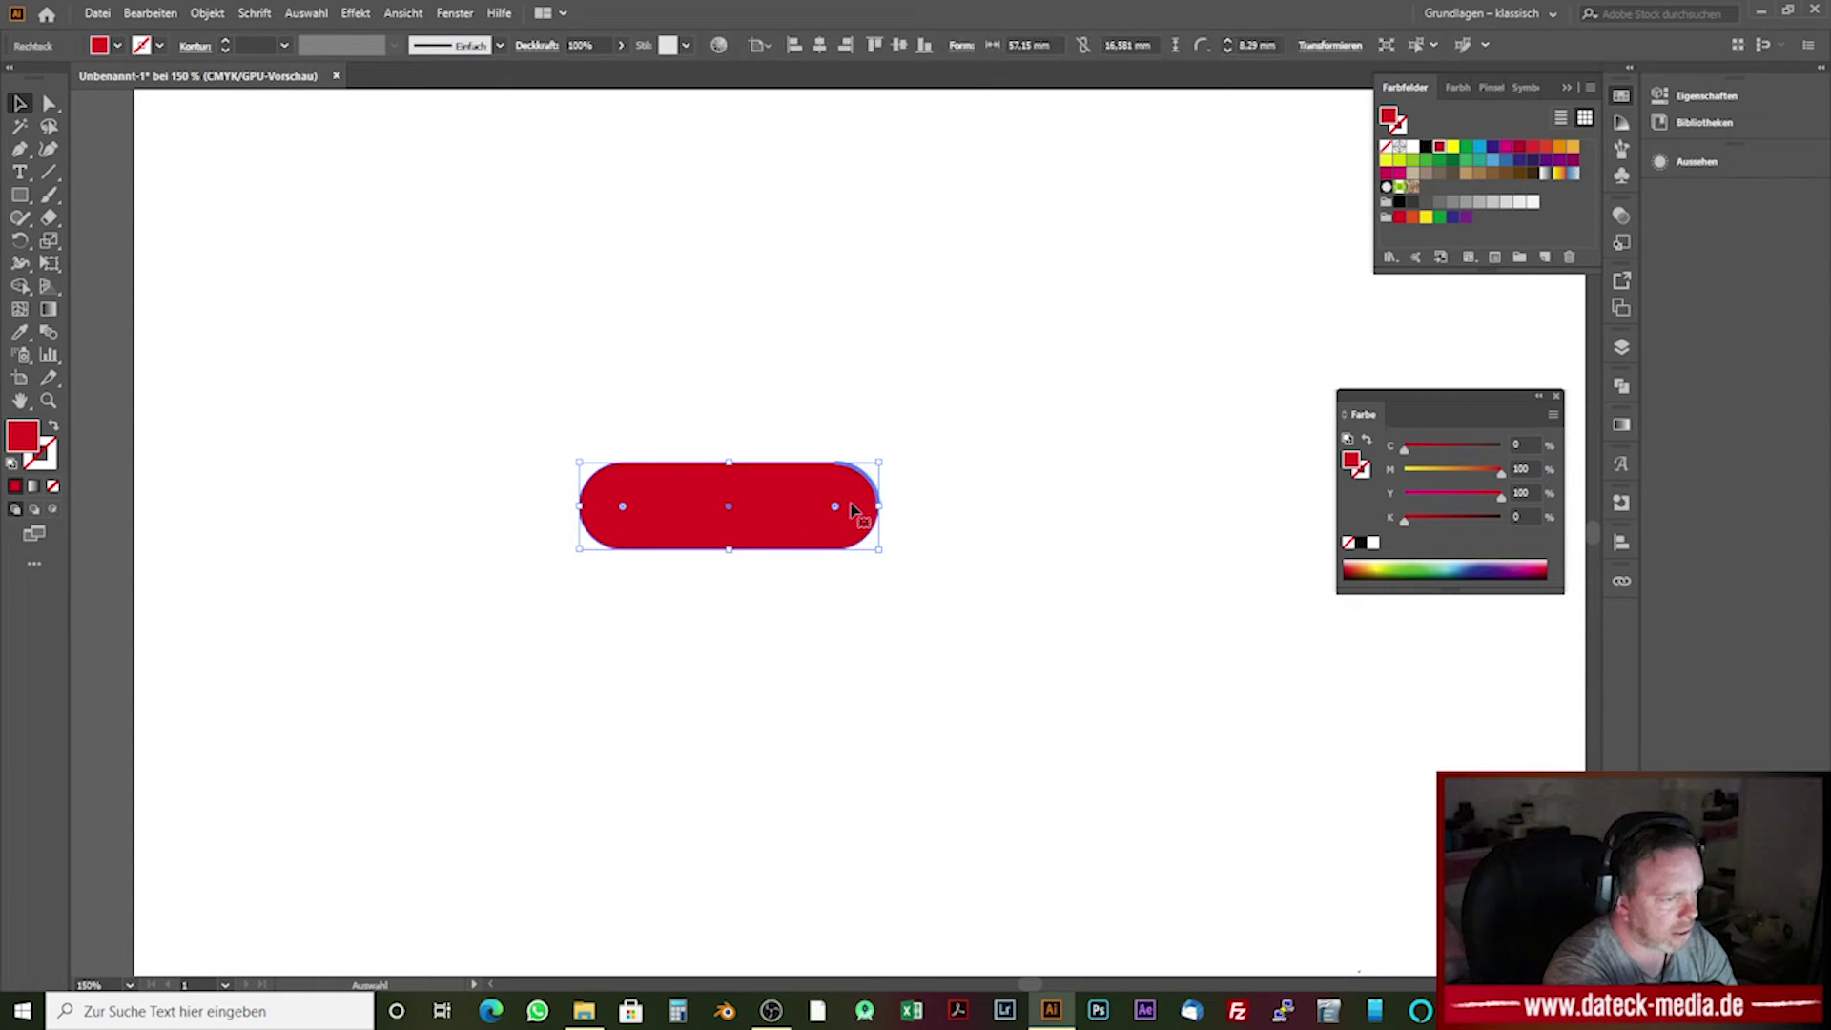
Step: Rotate the red pill to a 45° diagonal, slanting from upper left to lower right
left_click_drag(888, 459, 914, 548)
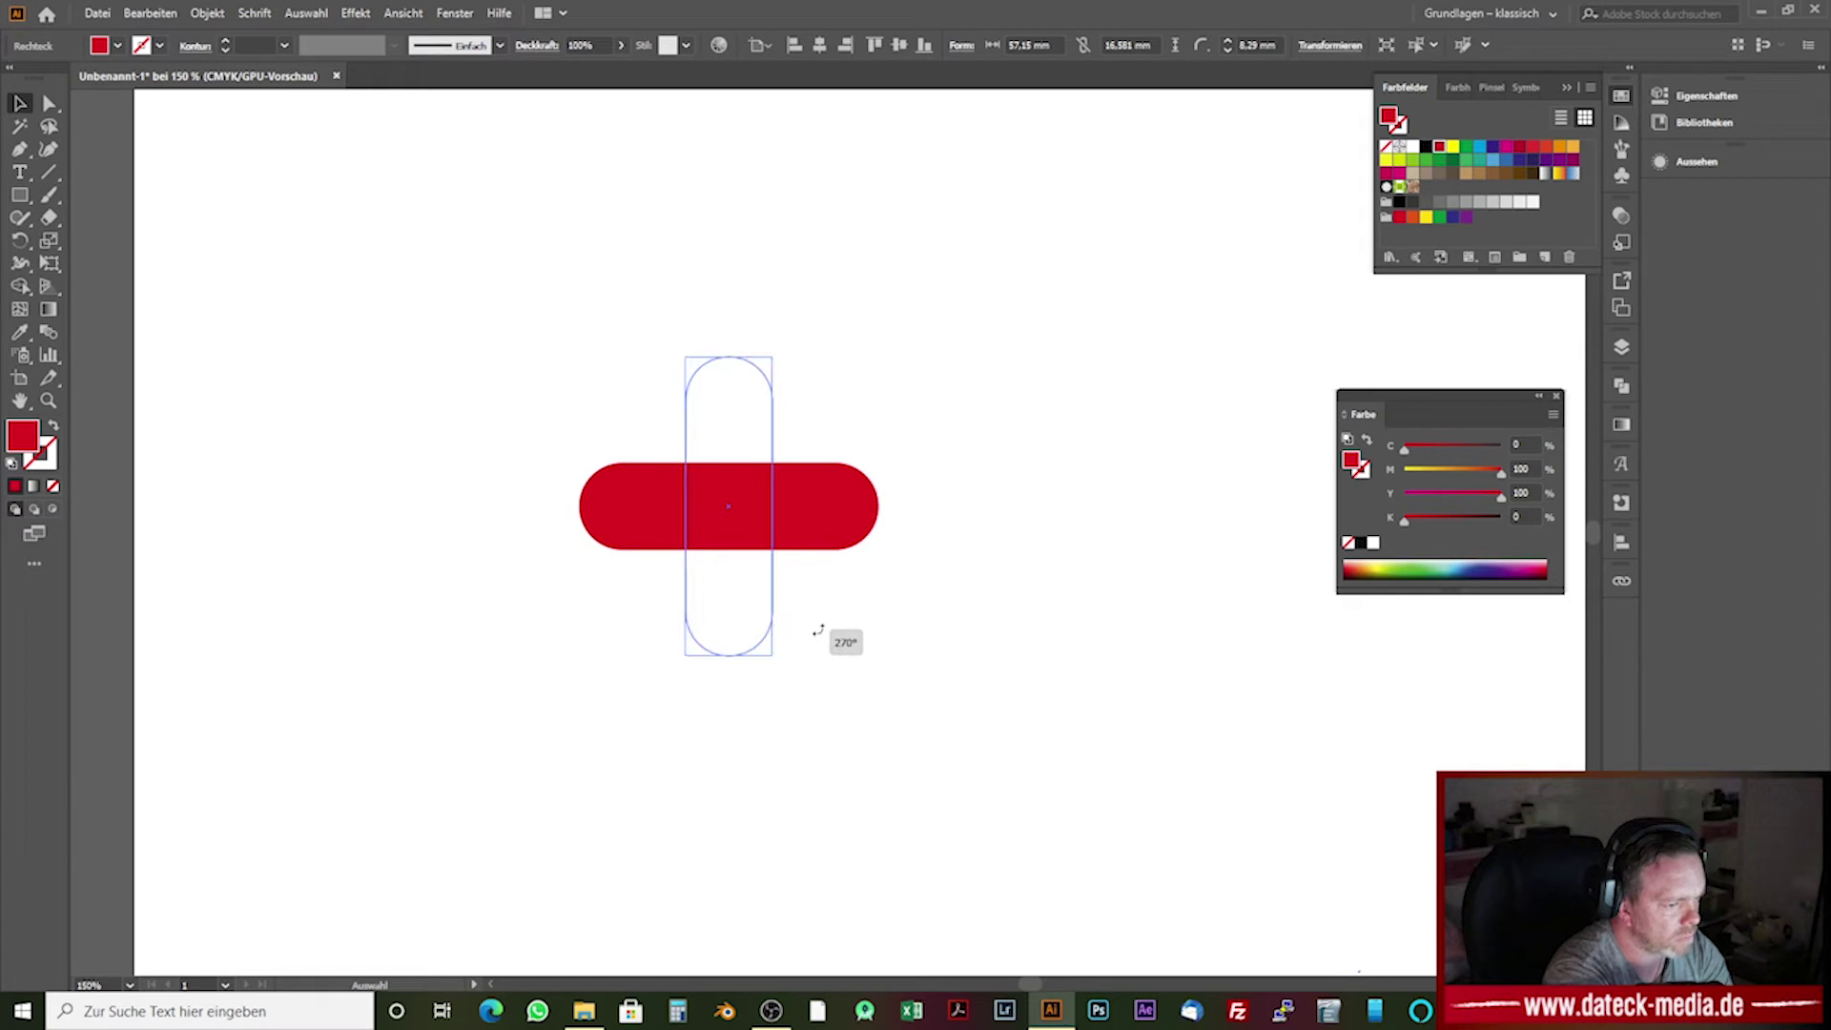
mouse_move(914, 547)
left_mouse_down()
mouse_move(911, 412)
mouse_move(735, 304)
mouse_move(832, 382)
mouse_move(937, 570)
left_mouse_up()
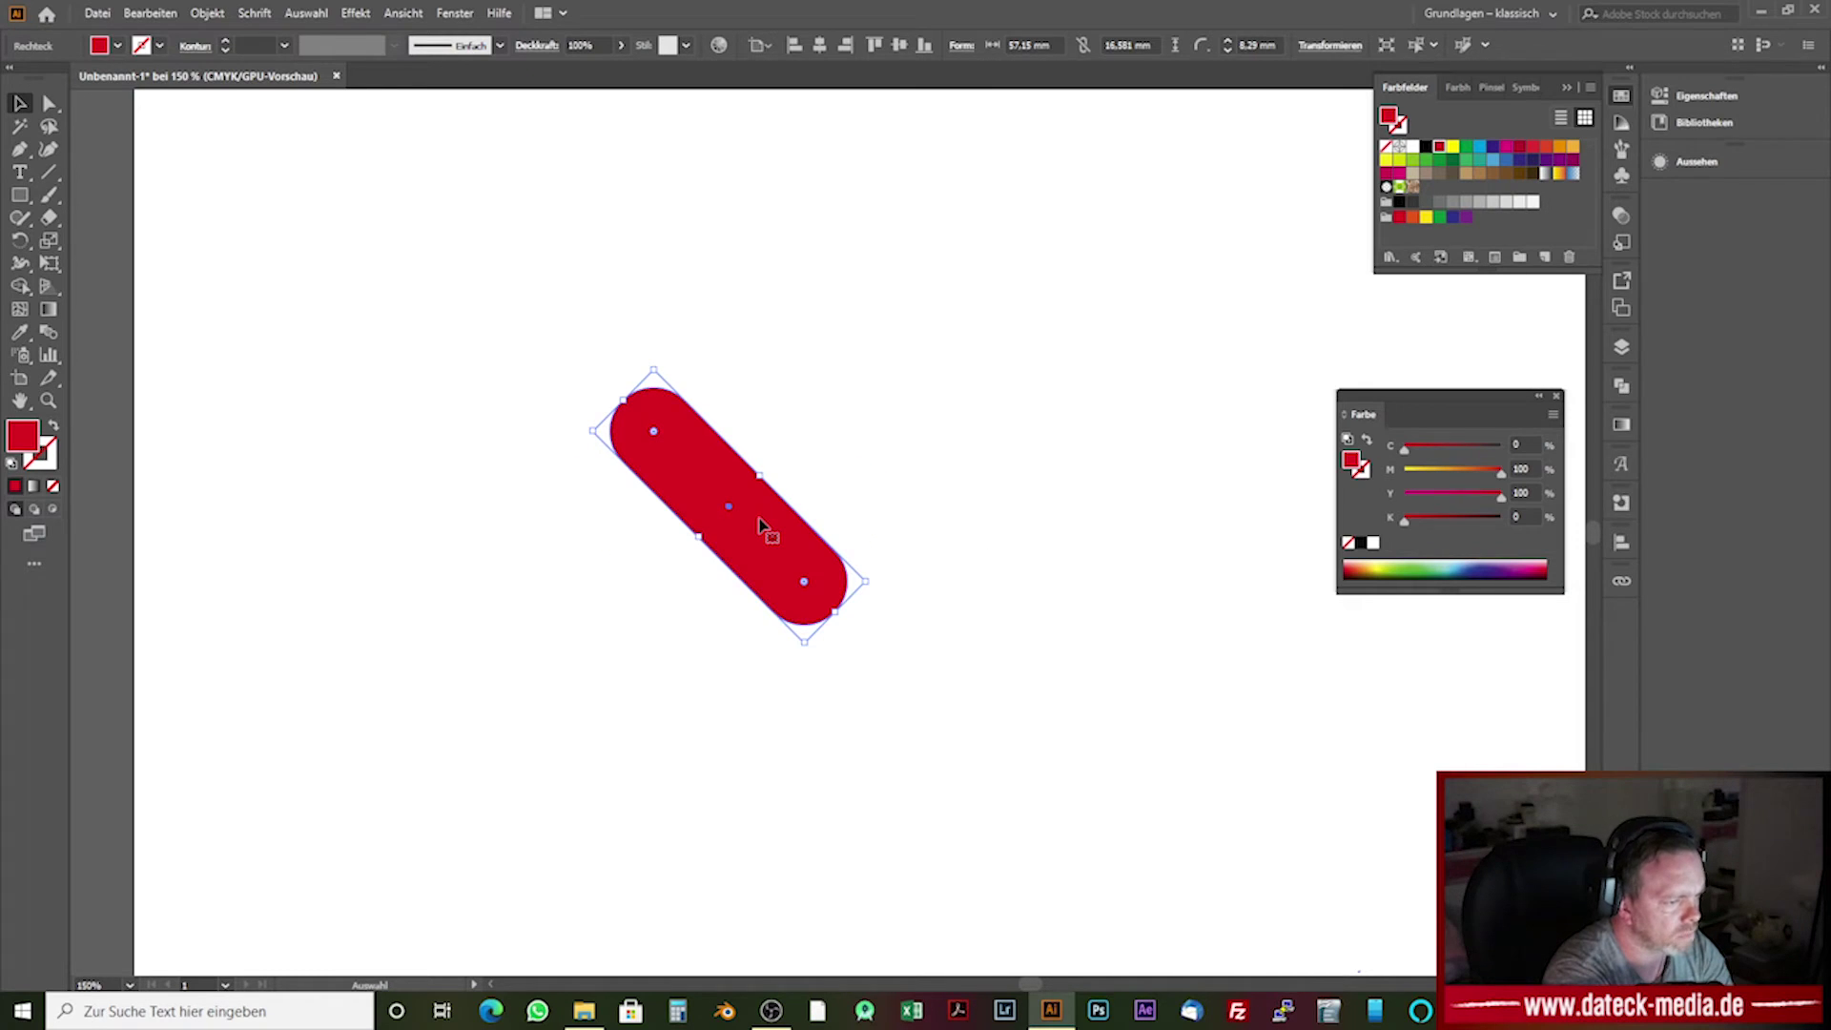
key("a")
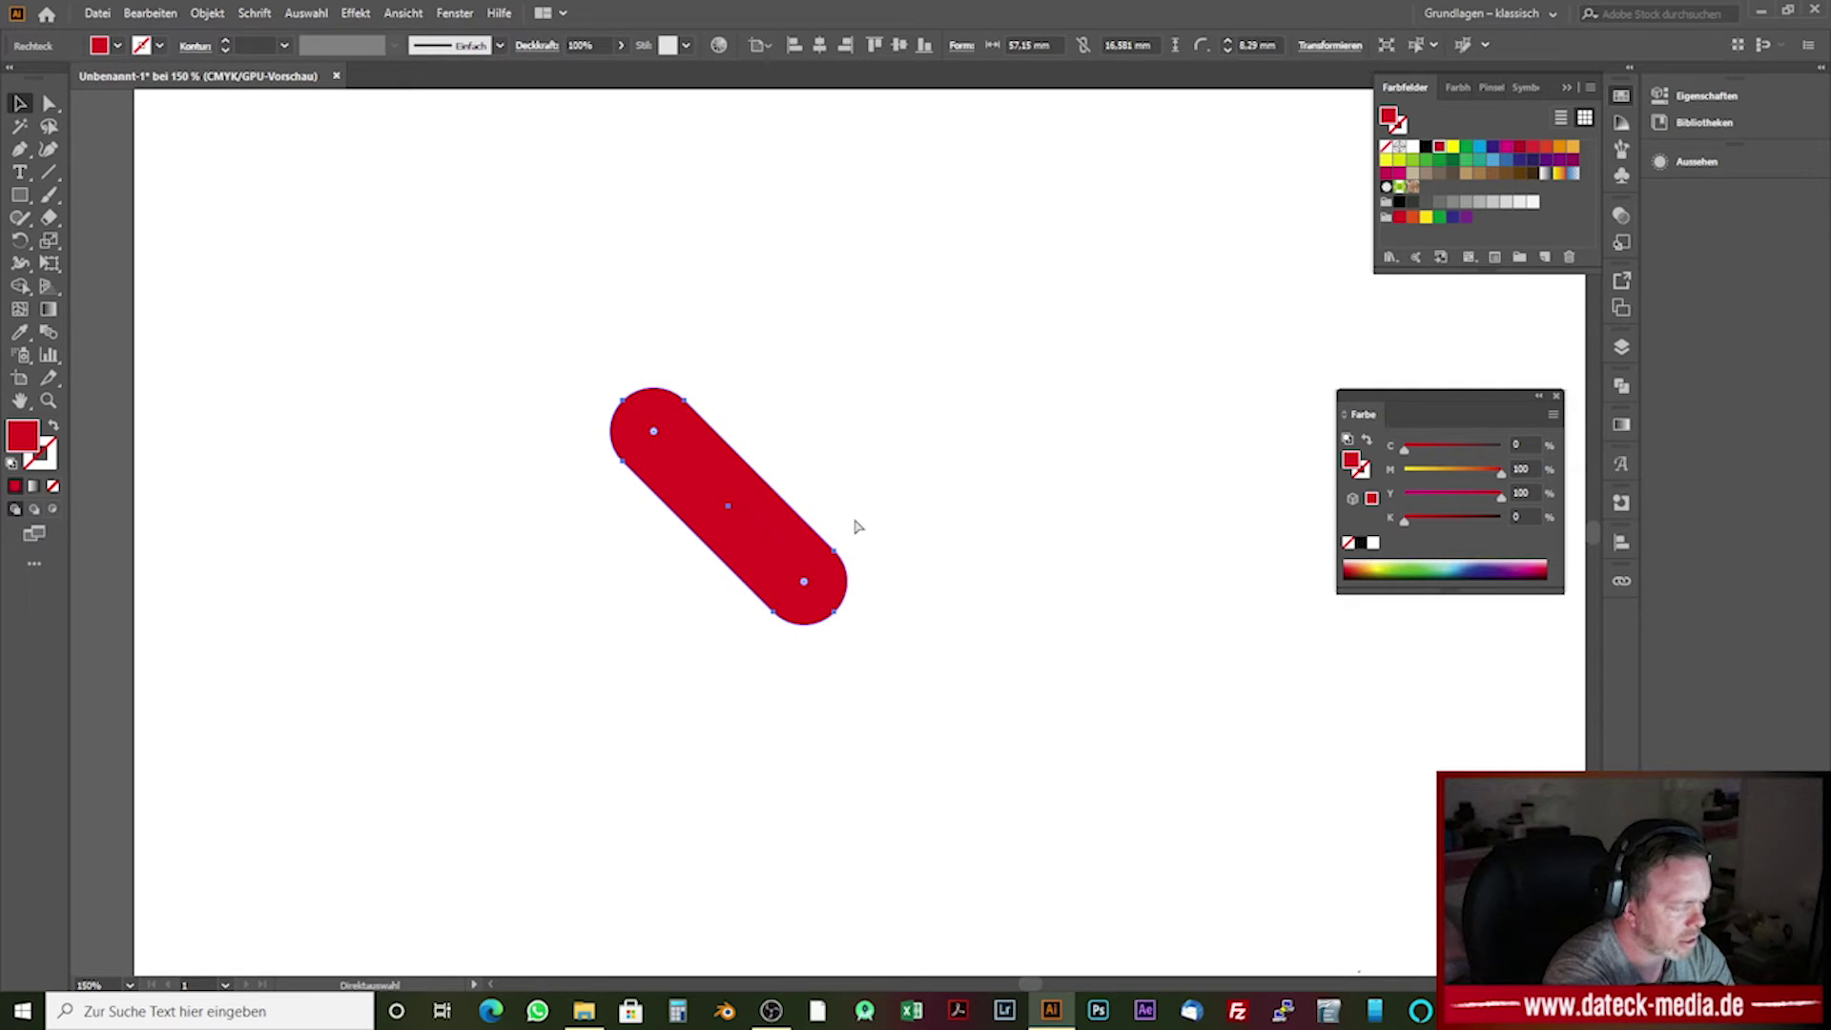
key("v")
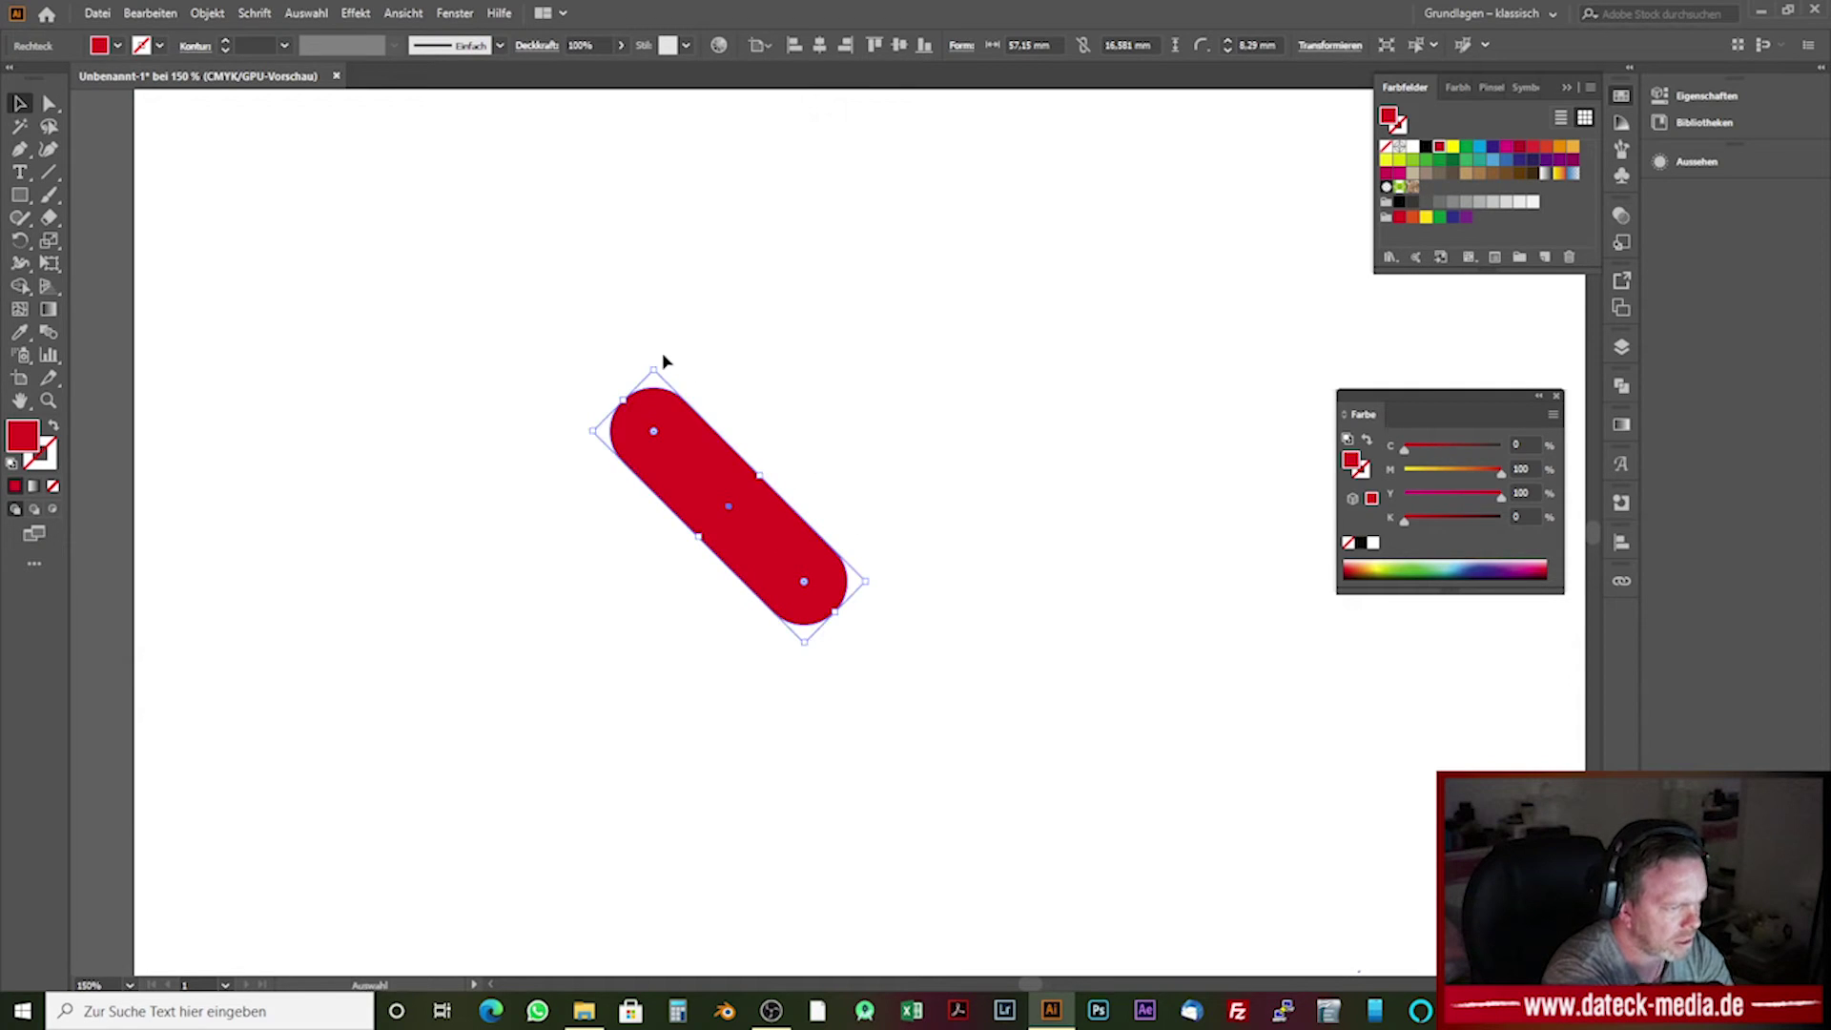
Step: Alt-drag with the Rotate tool to make a copy of the capsule crossing the original as an X
left_click_drag(657, 365, 837, 394)
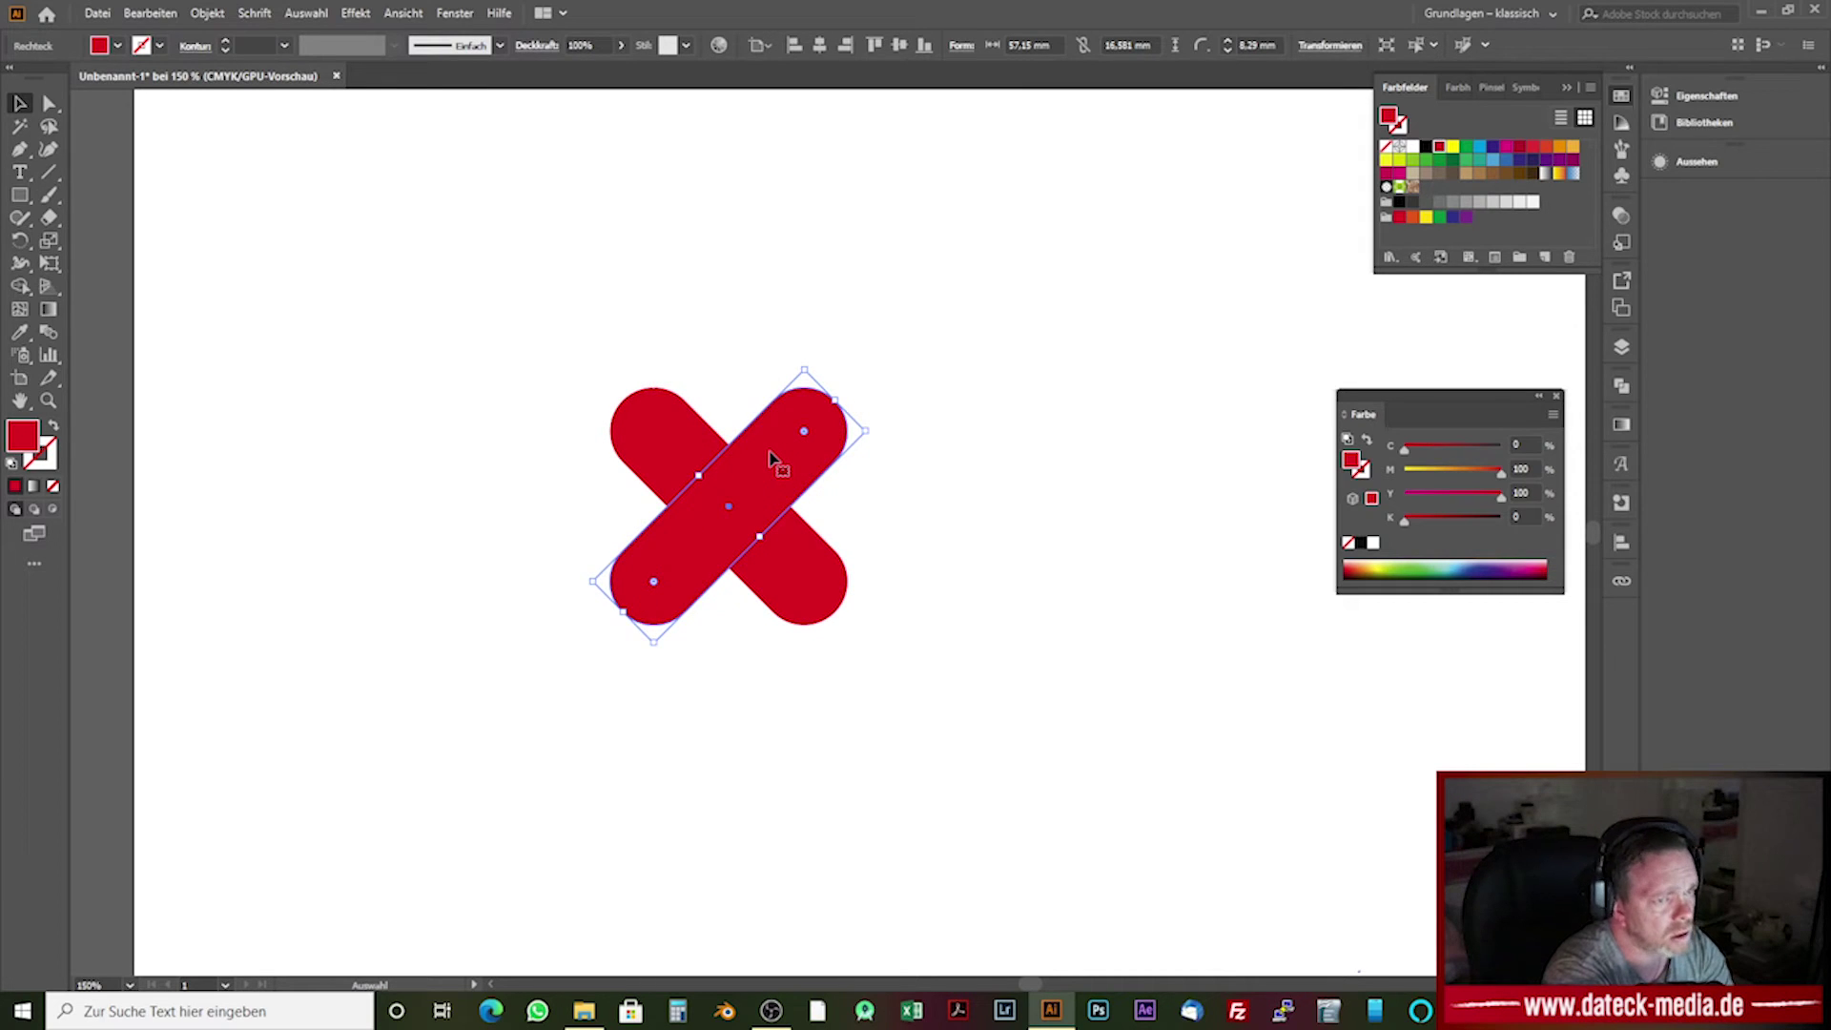
Step: Show the rulers with Ctrl+R and switch the ruler units to centimetres
right_click(1130, 44)
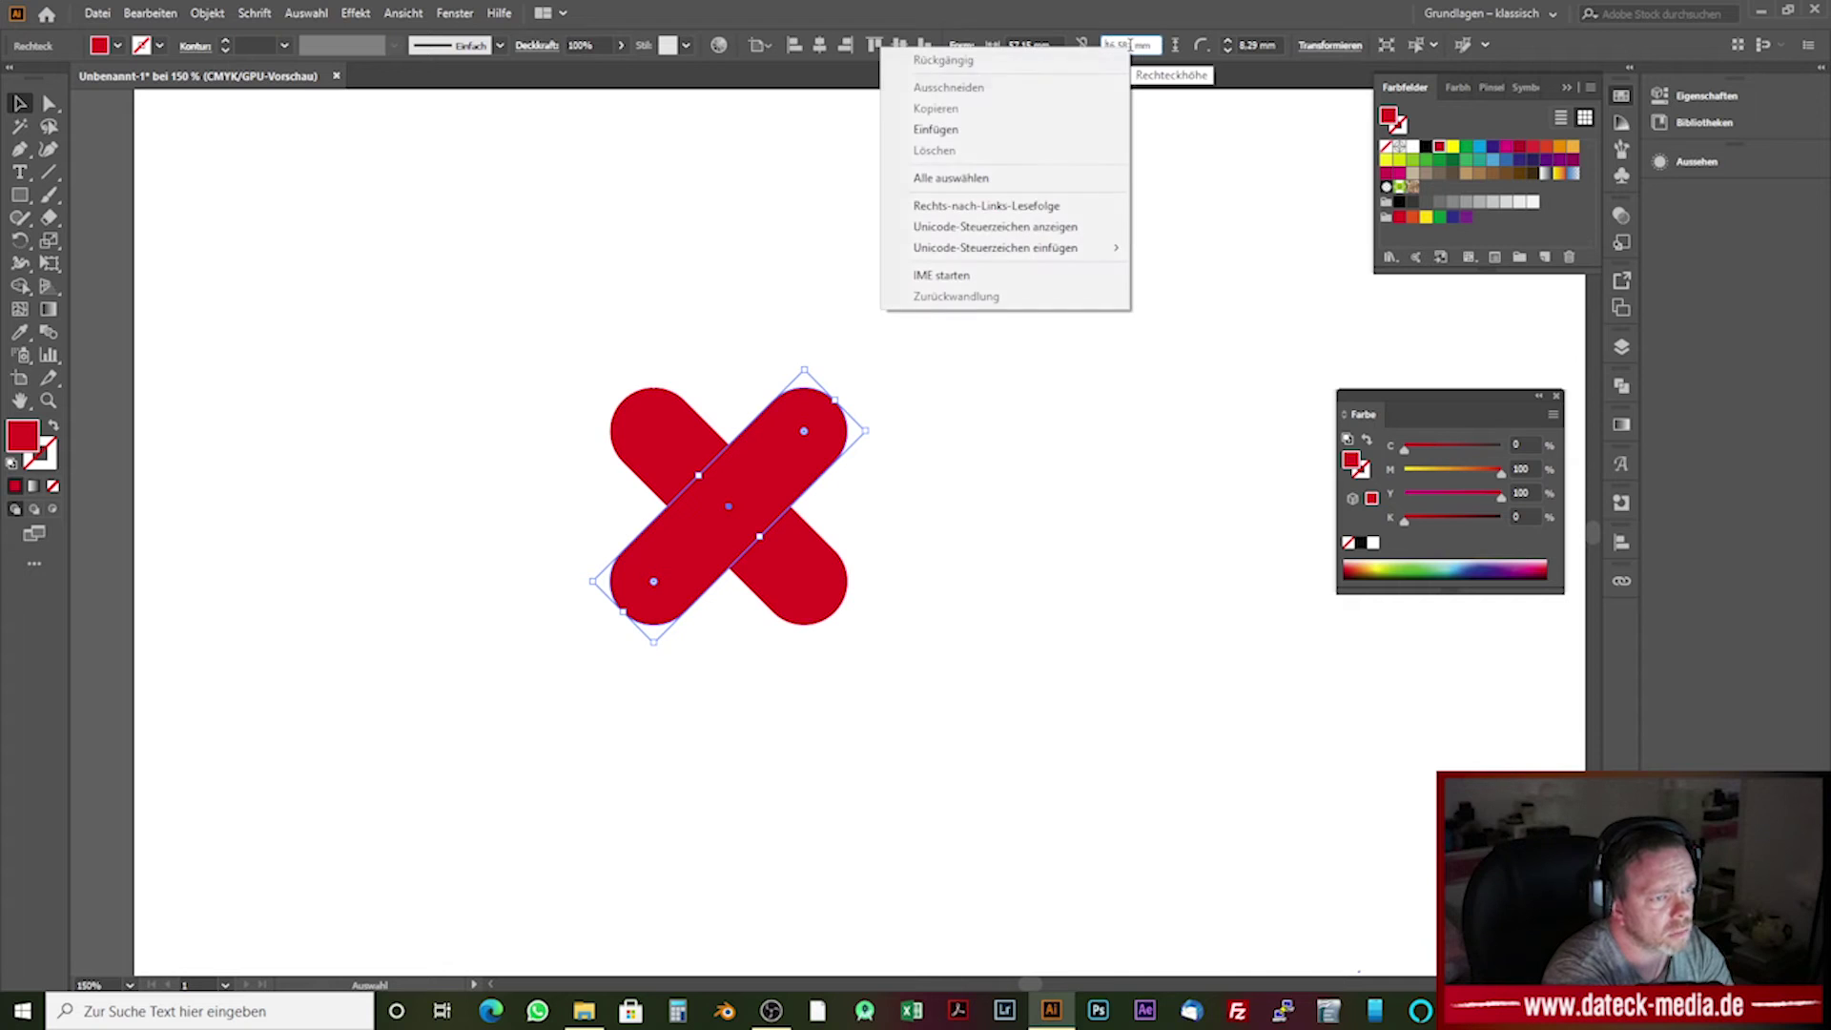
left_click(1250, 151)
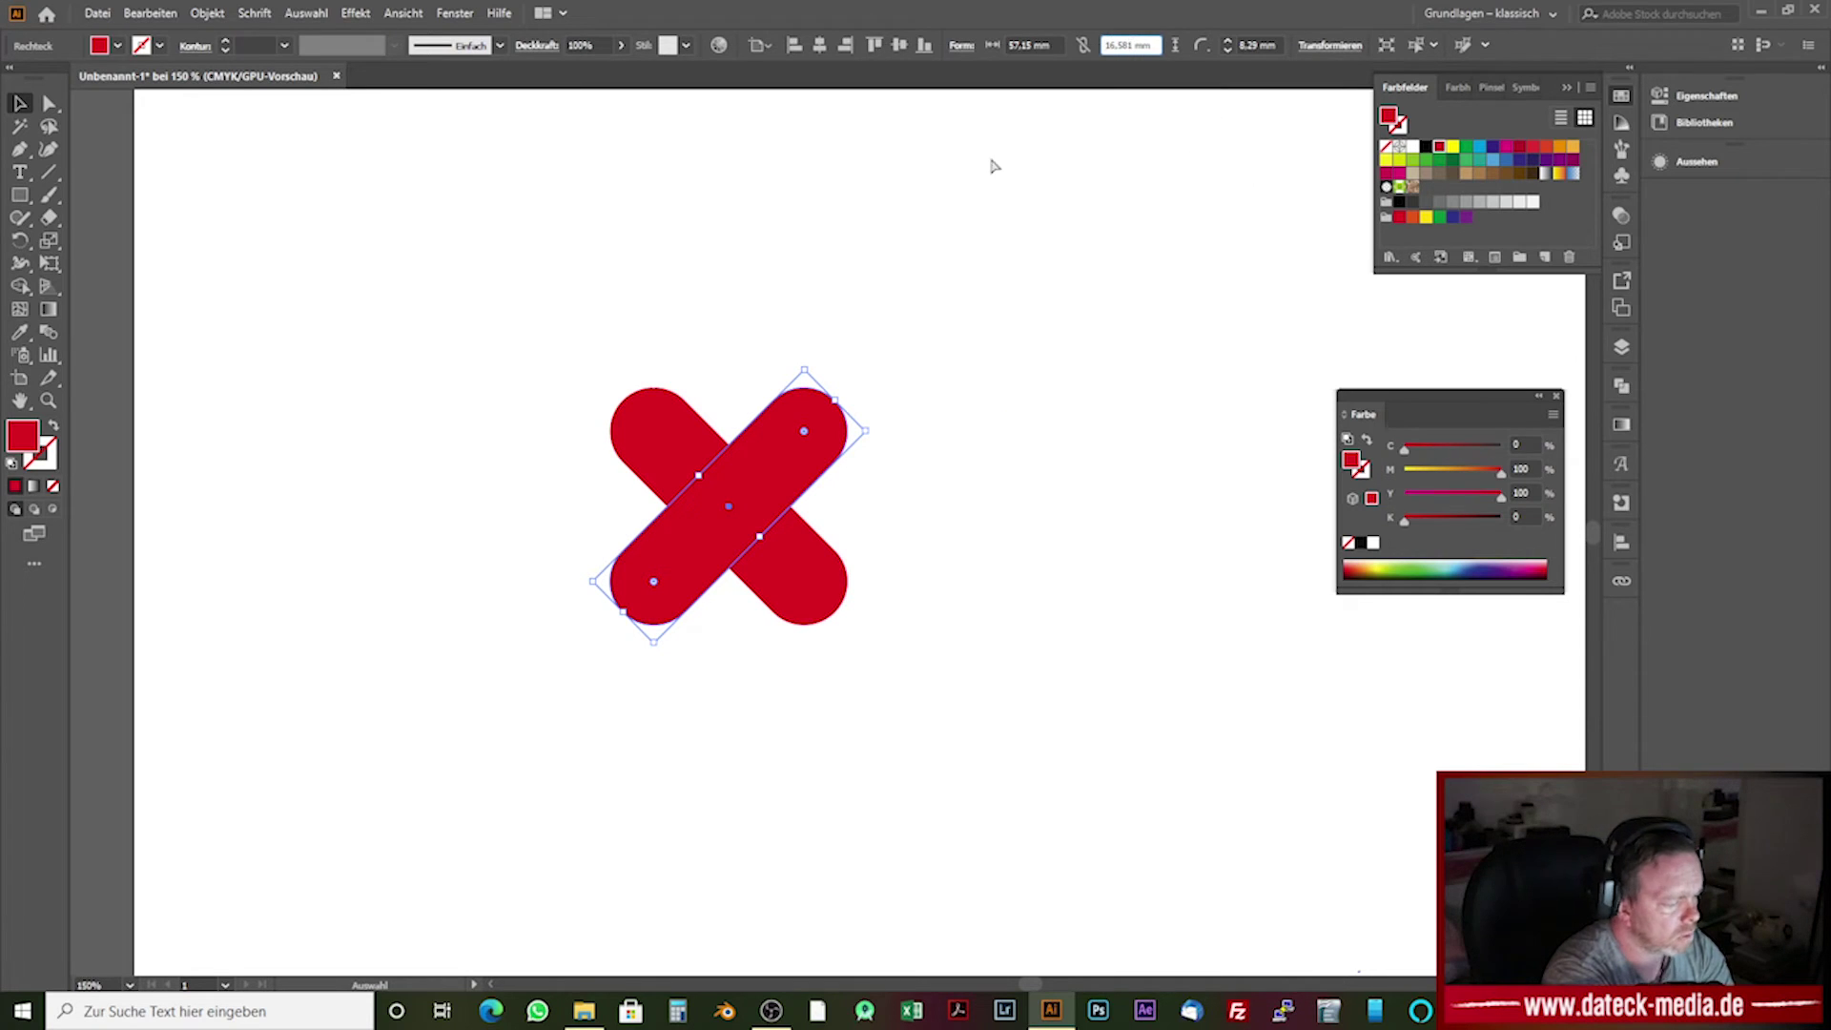
left_click(992, 166)
key("ctrl+r")
right_click(736, 97)
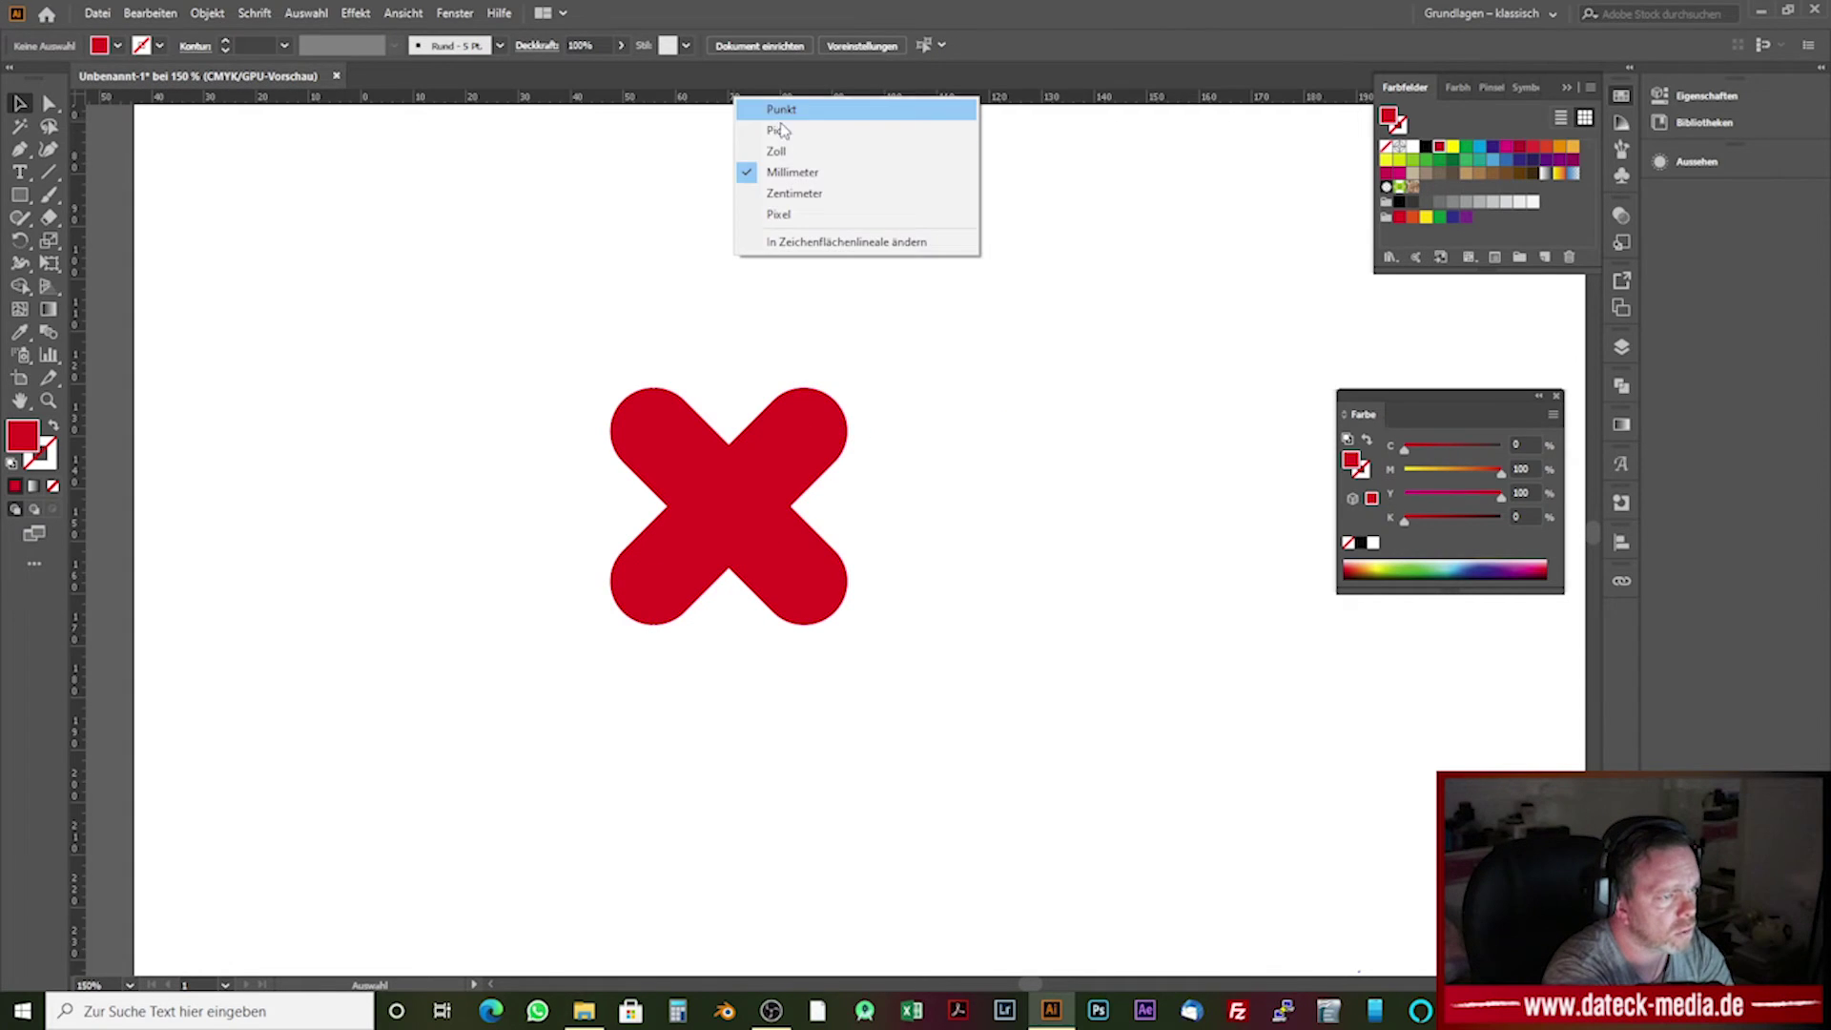
left_click(793, 192)
Step: Try a 1,2cm height and a new width on the rising bar, then undo, keeping 5.715 × 1.6581 cm
left_click(806, 456)
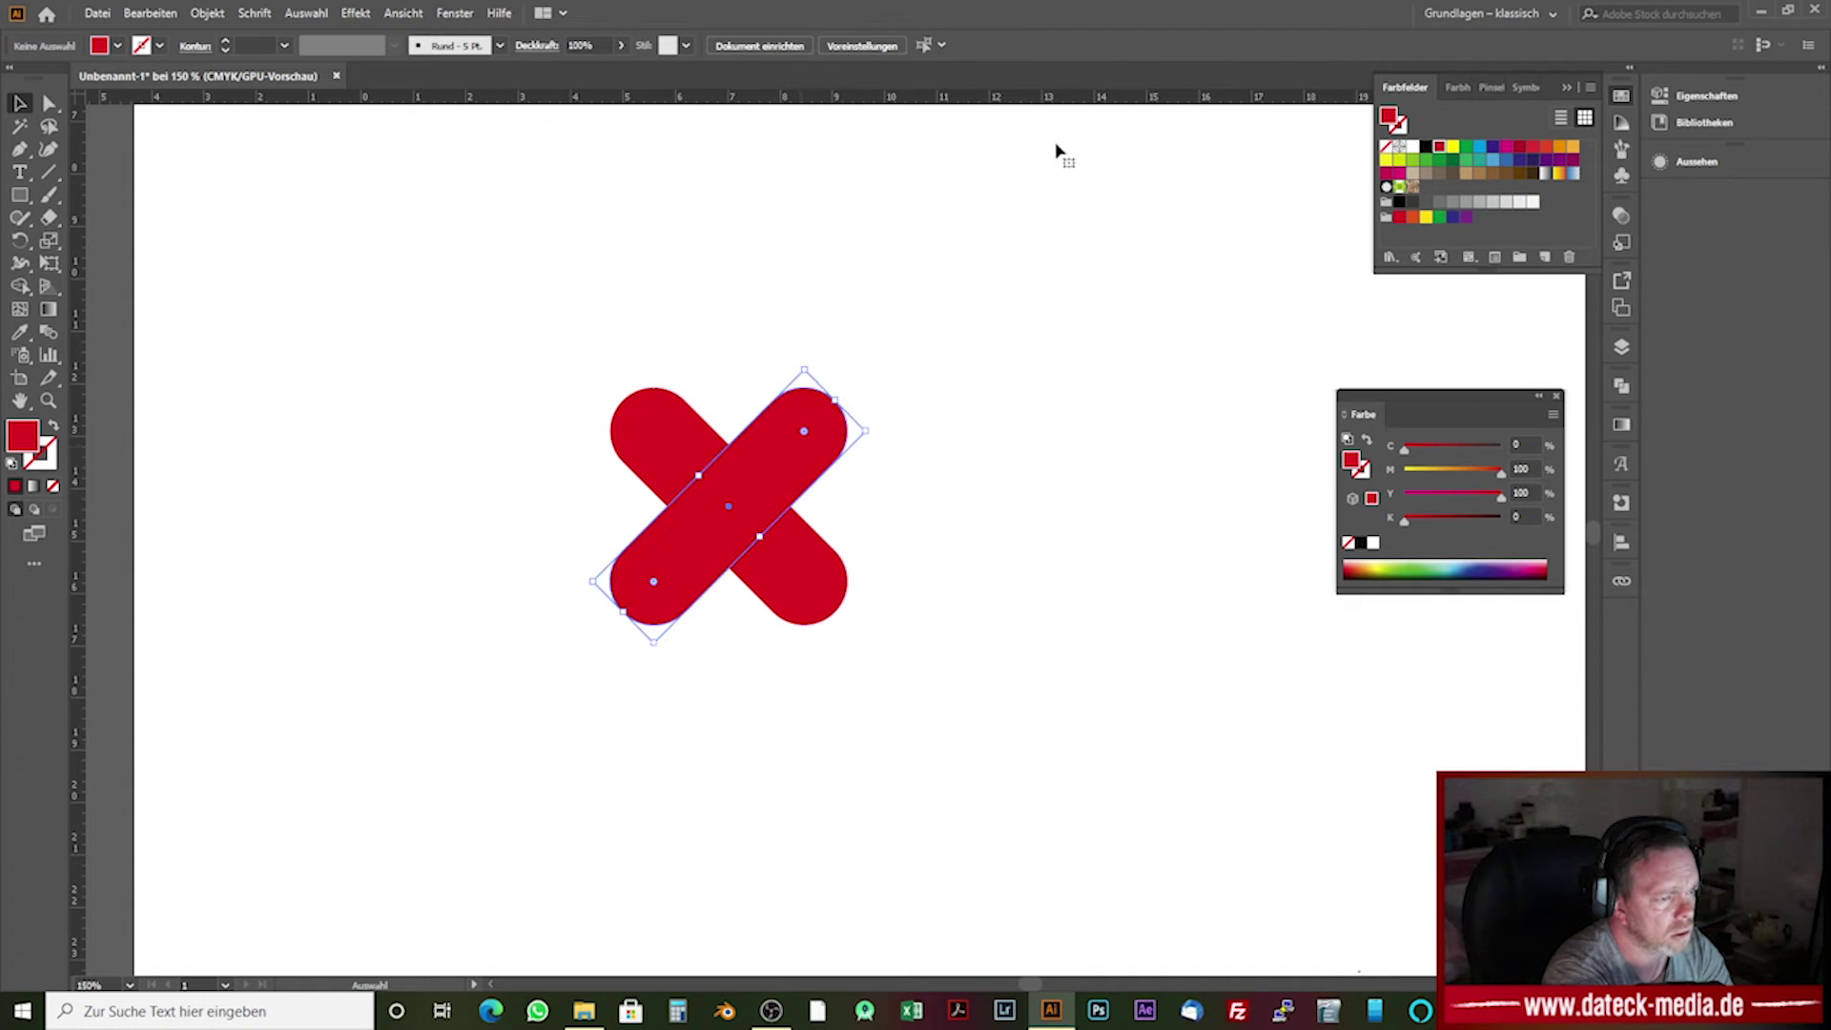
left_click(1128, 44)
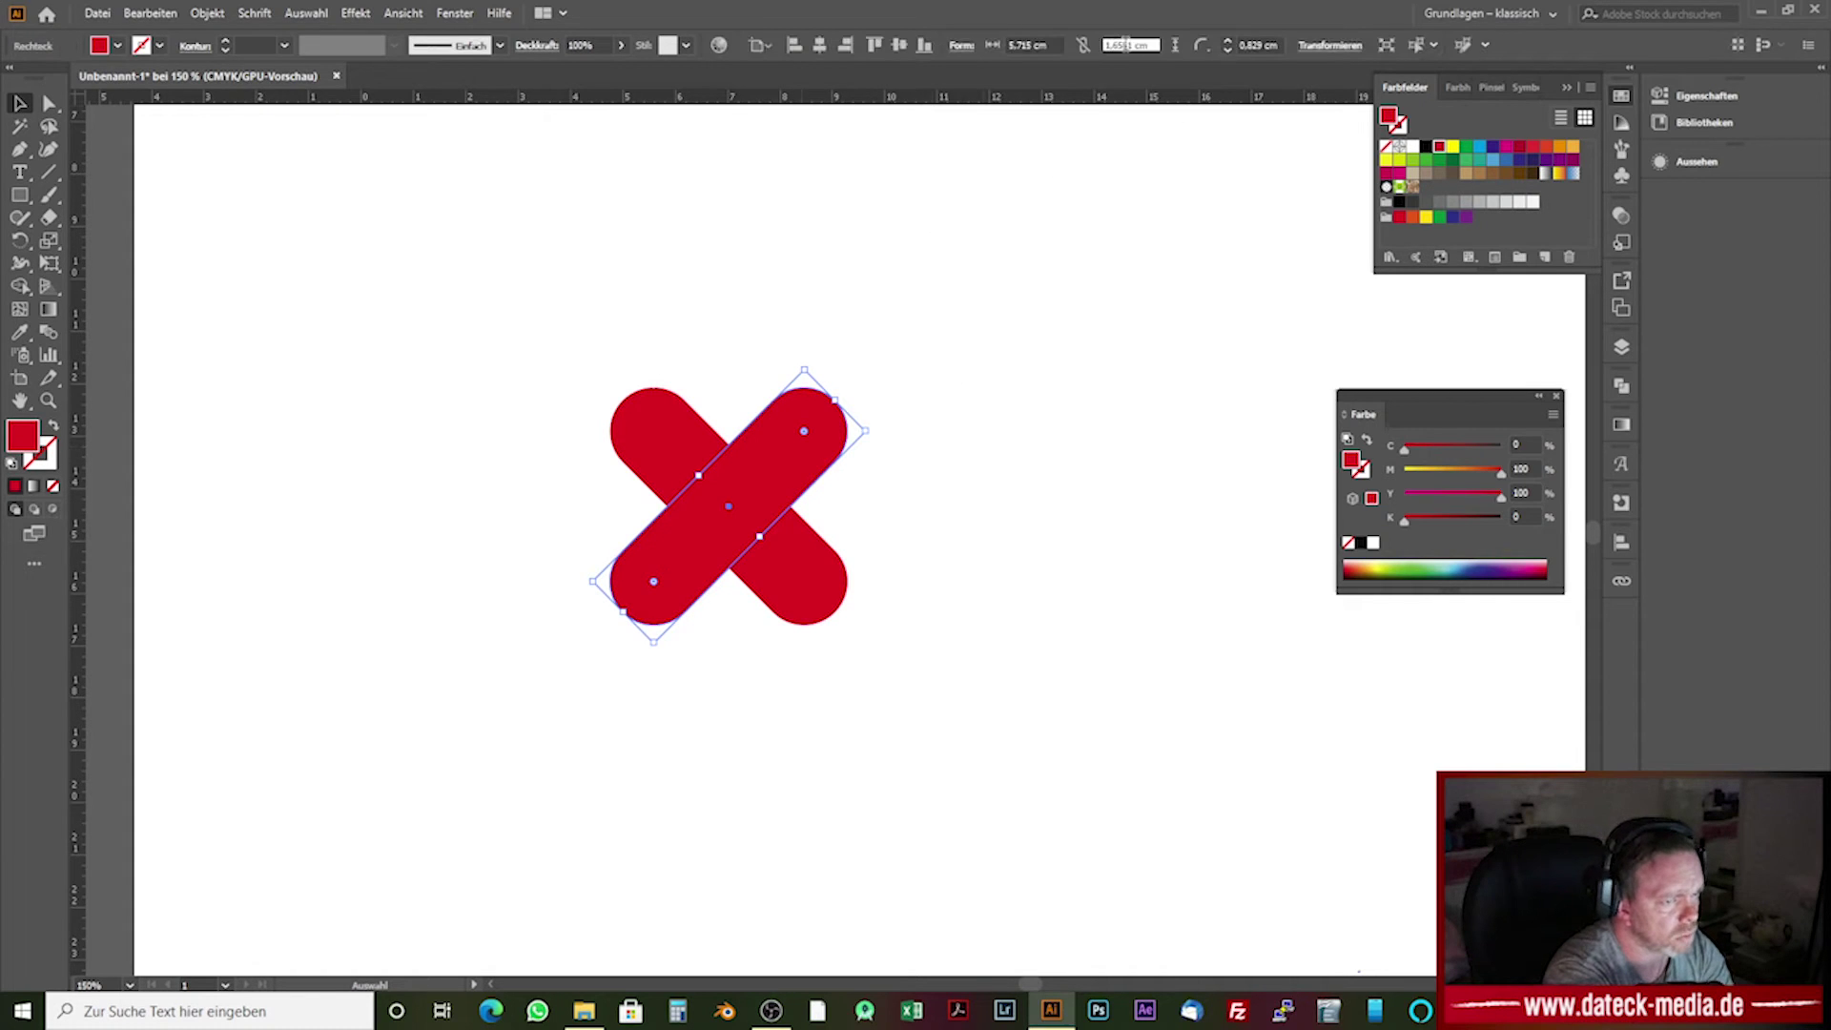
type("1,2cm")
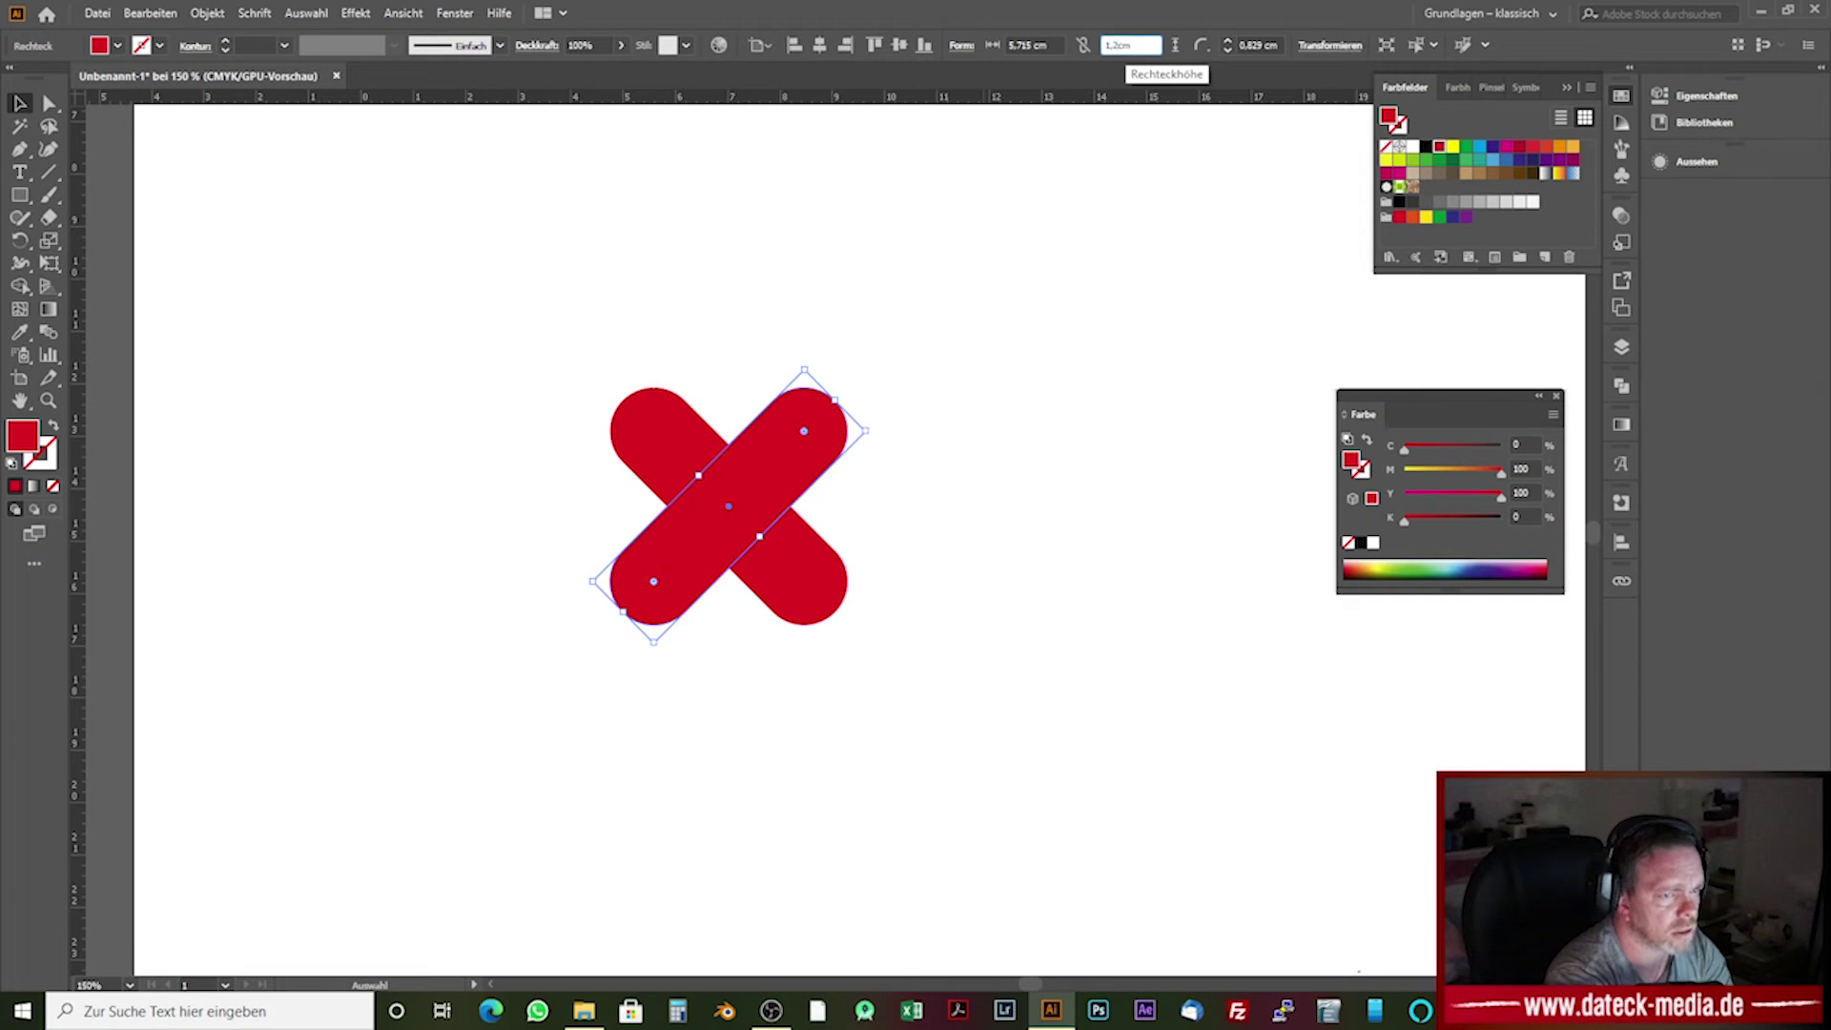
key("Escape")
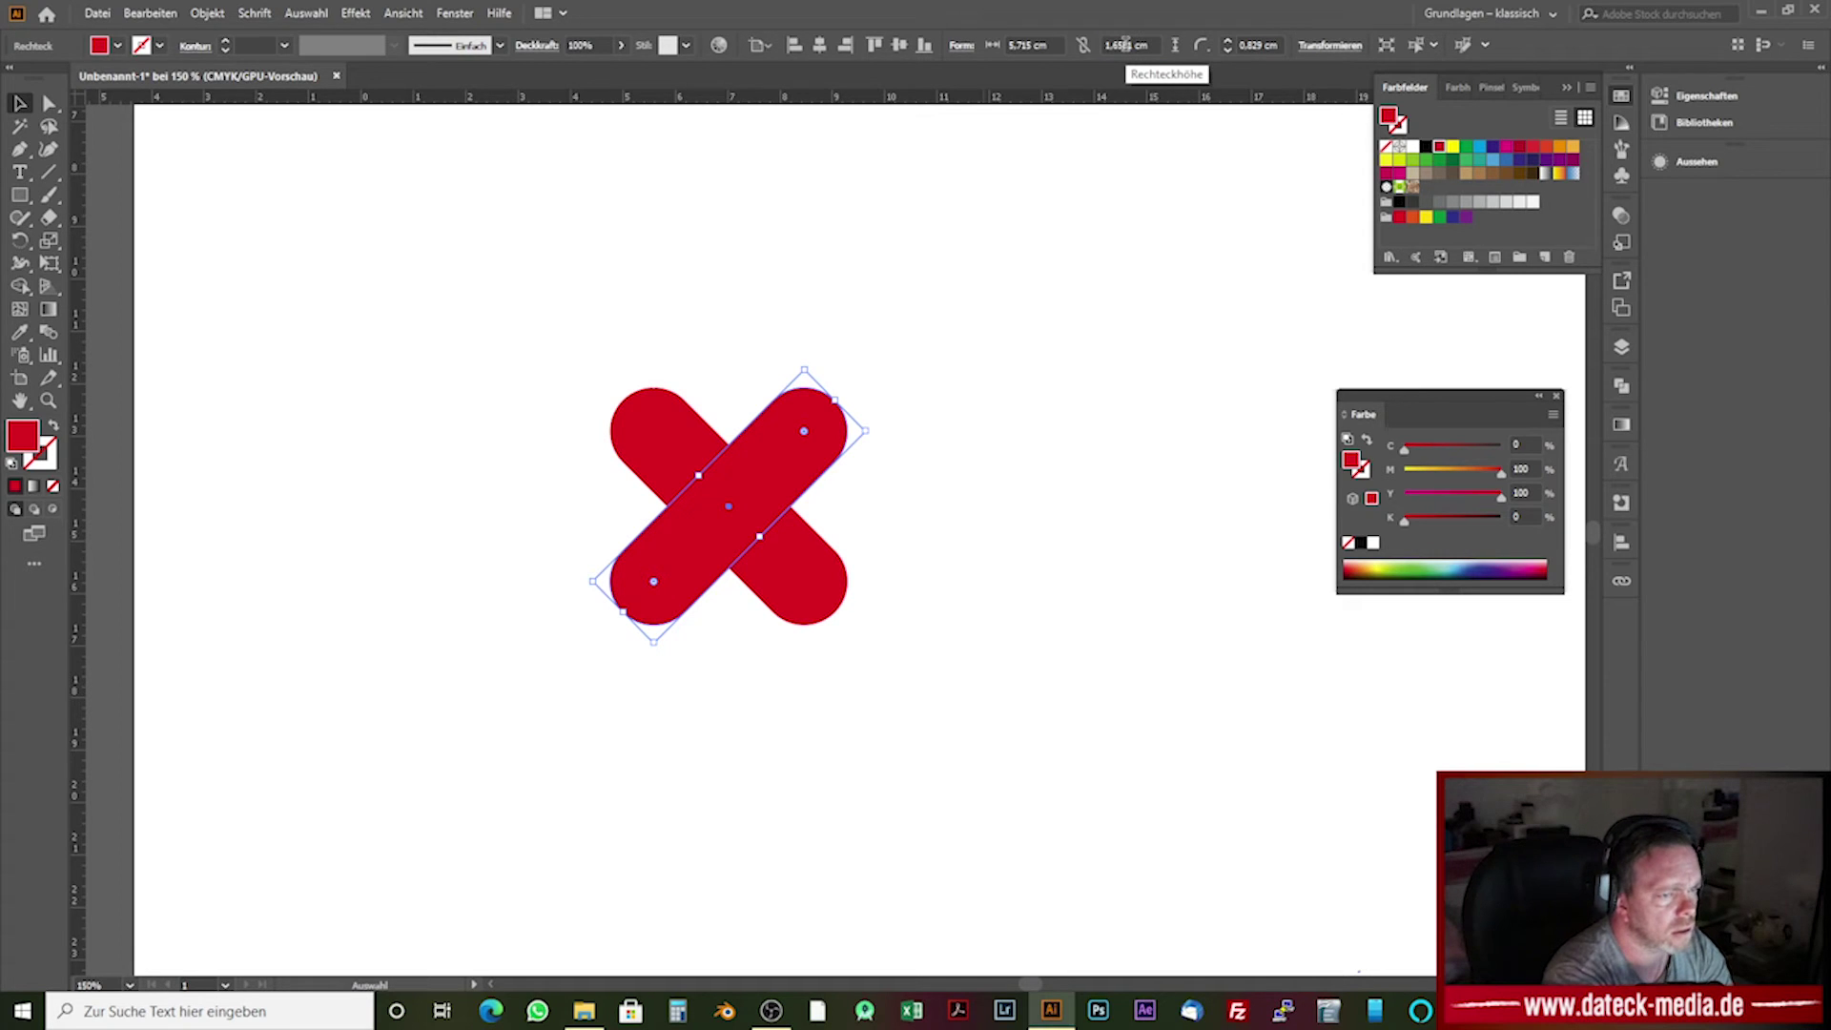
left_click(1125, 45)
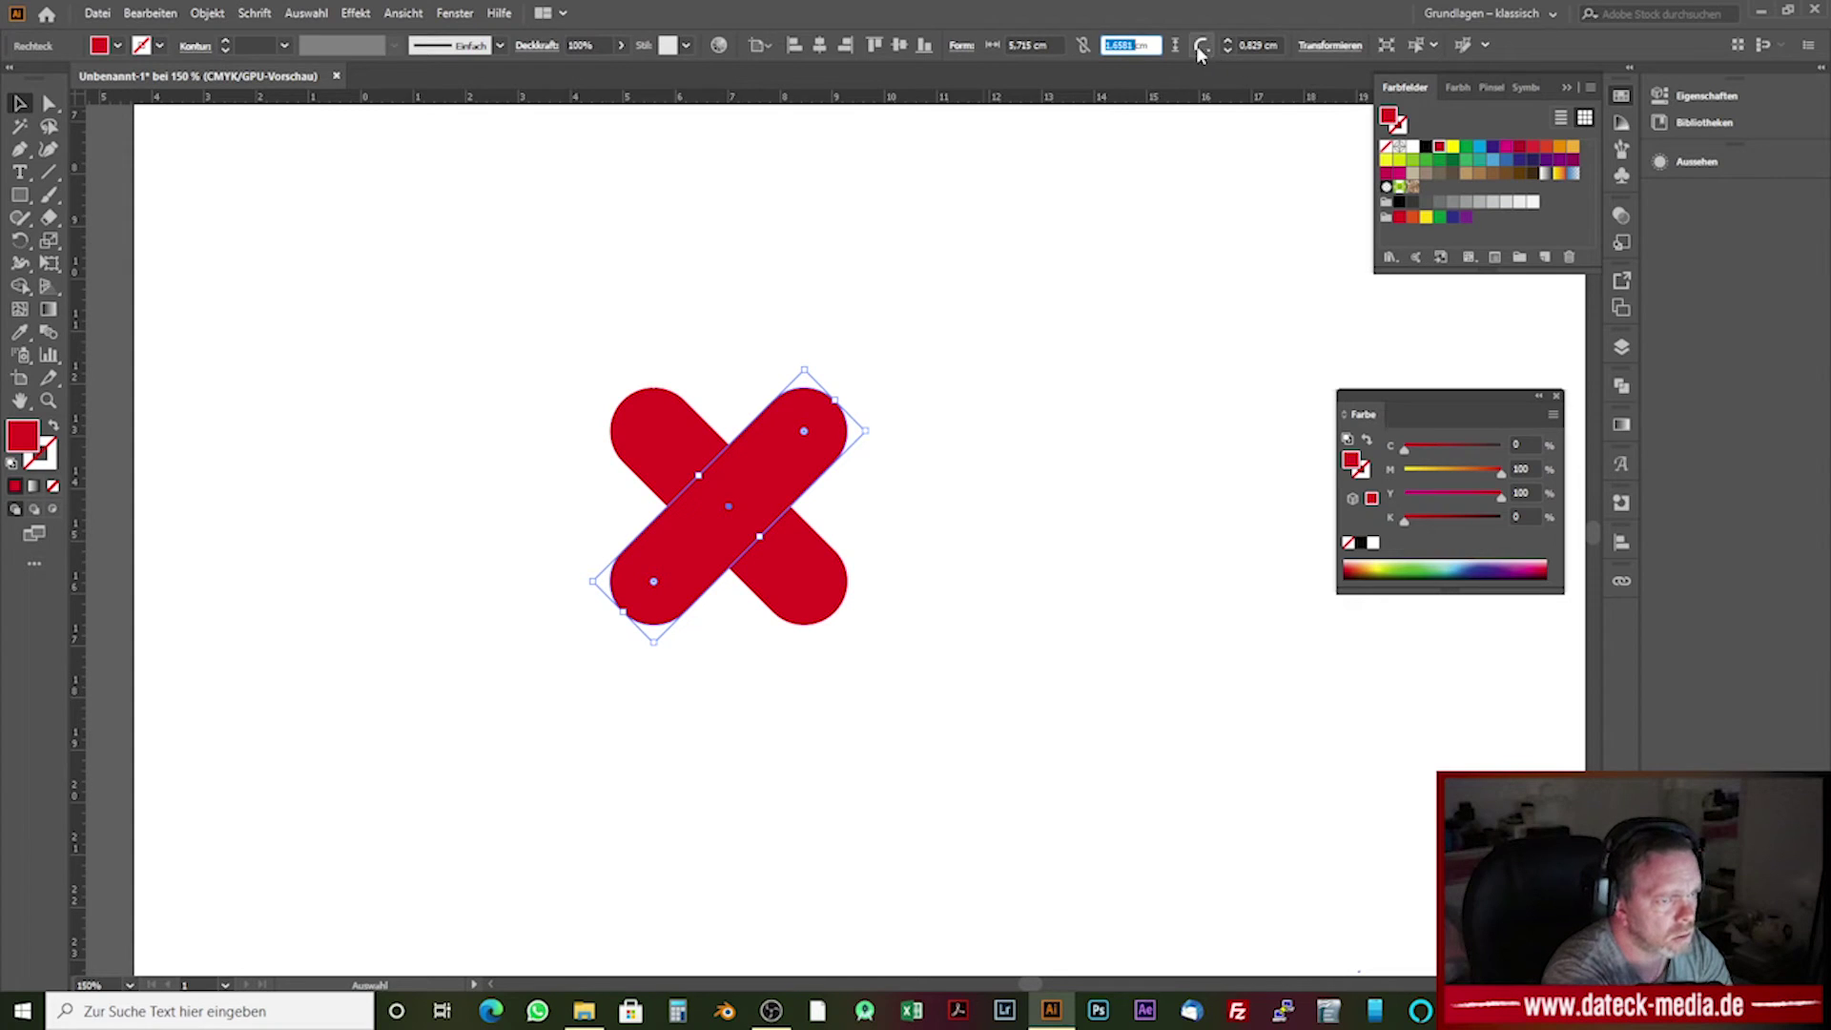
left_click(1020, 46)
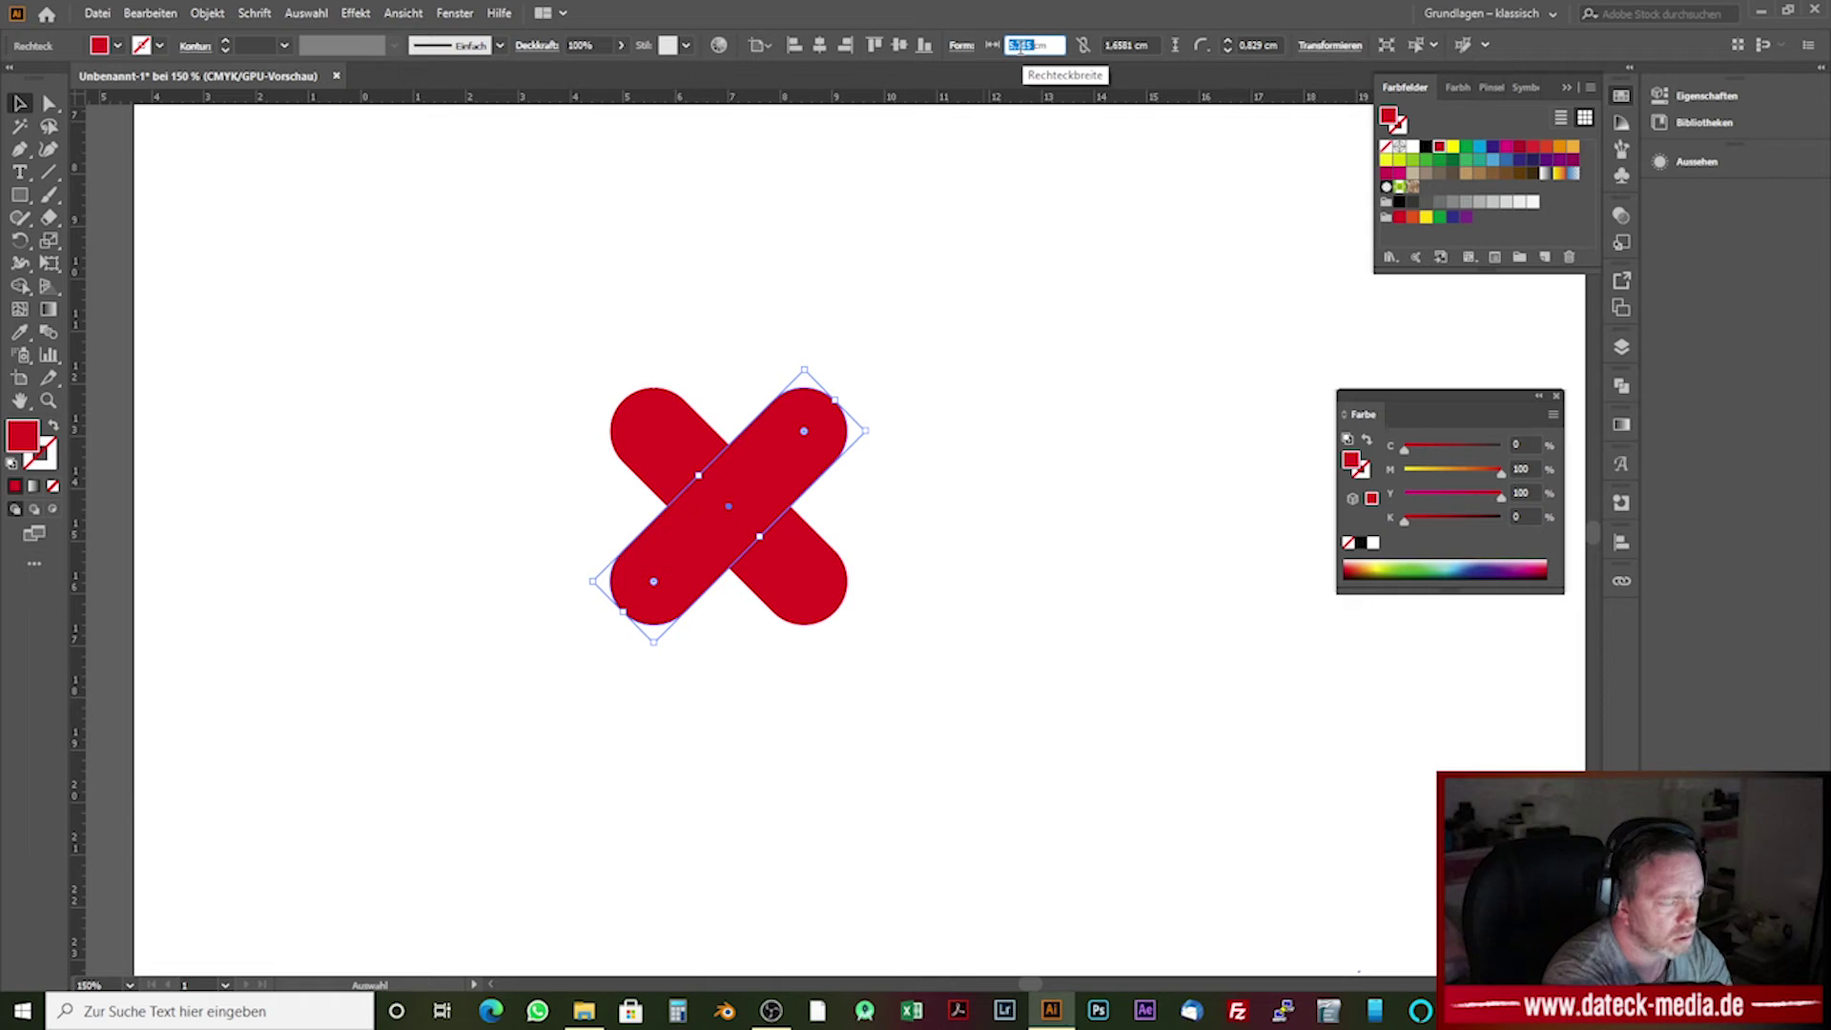
key("Return")
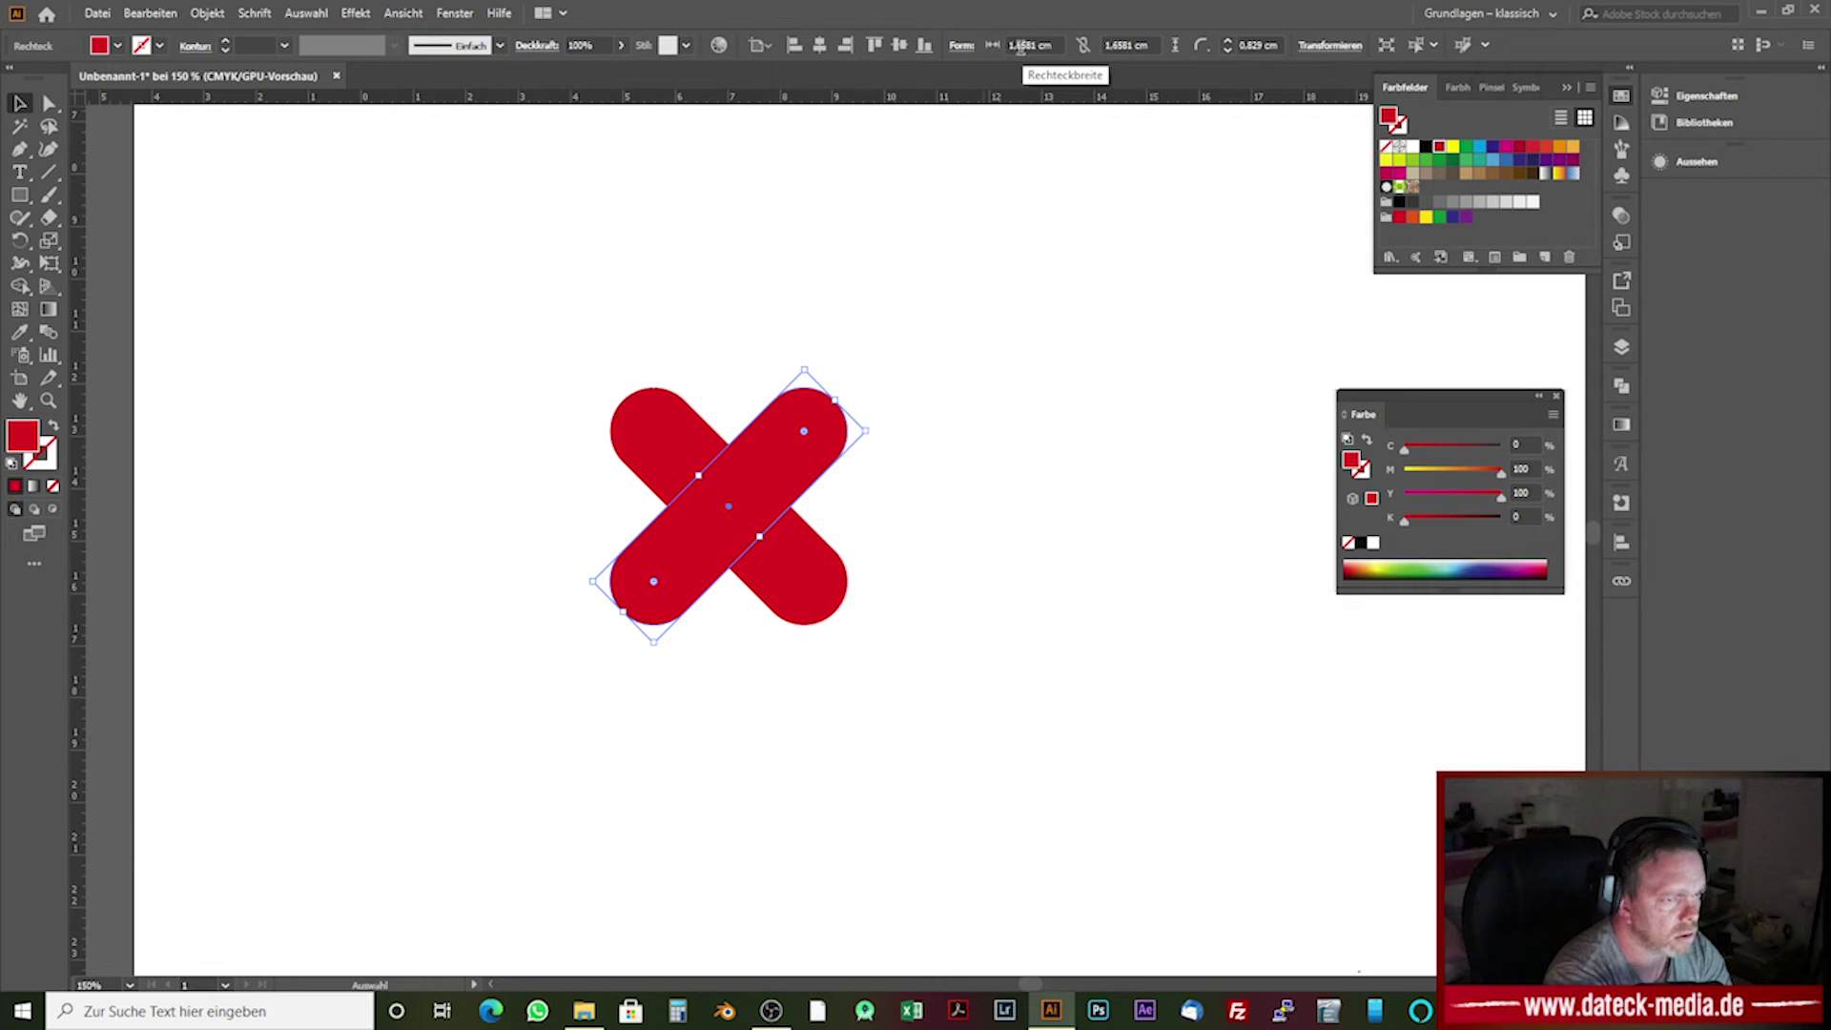
key("ctrl+z")
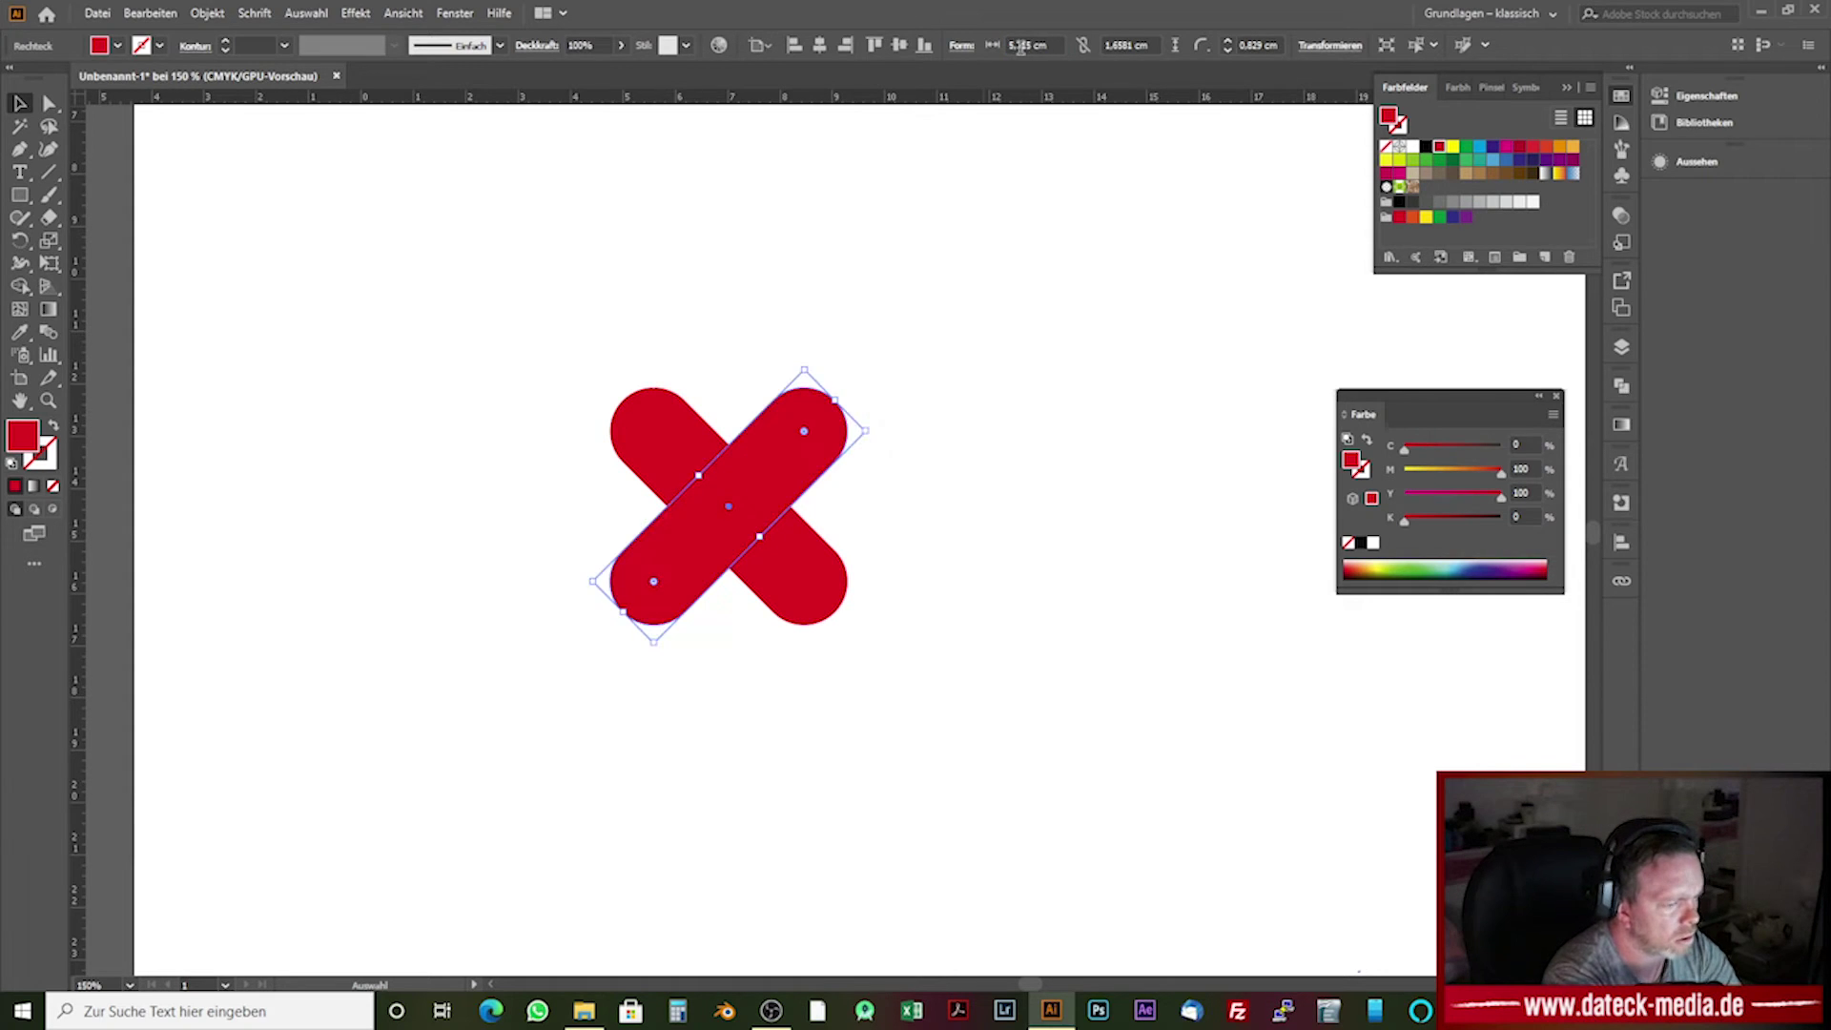
left_click(599, 396)
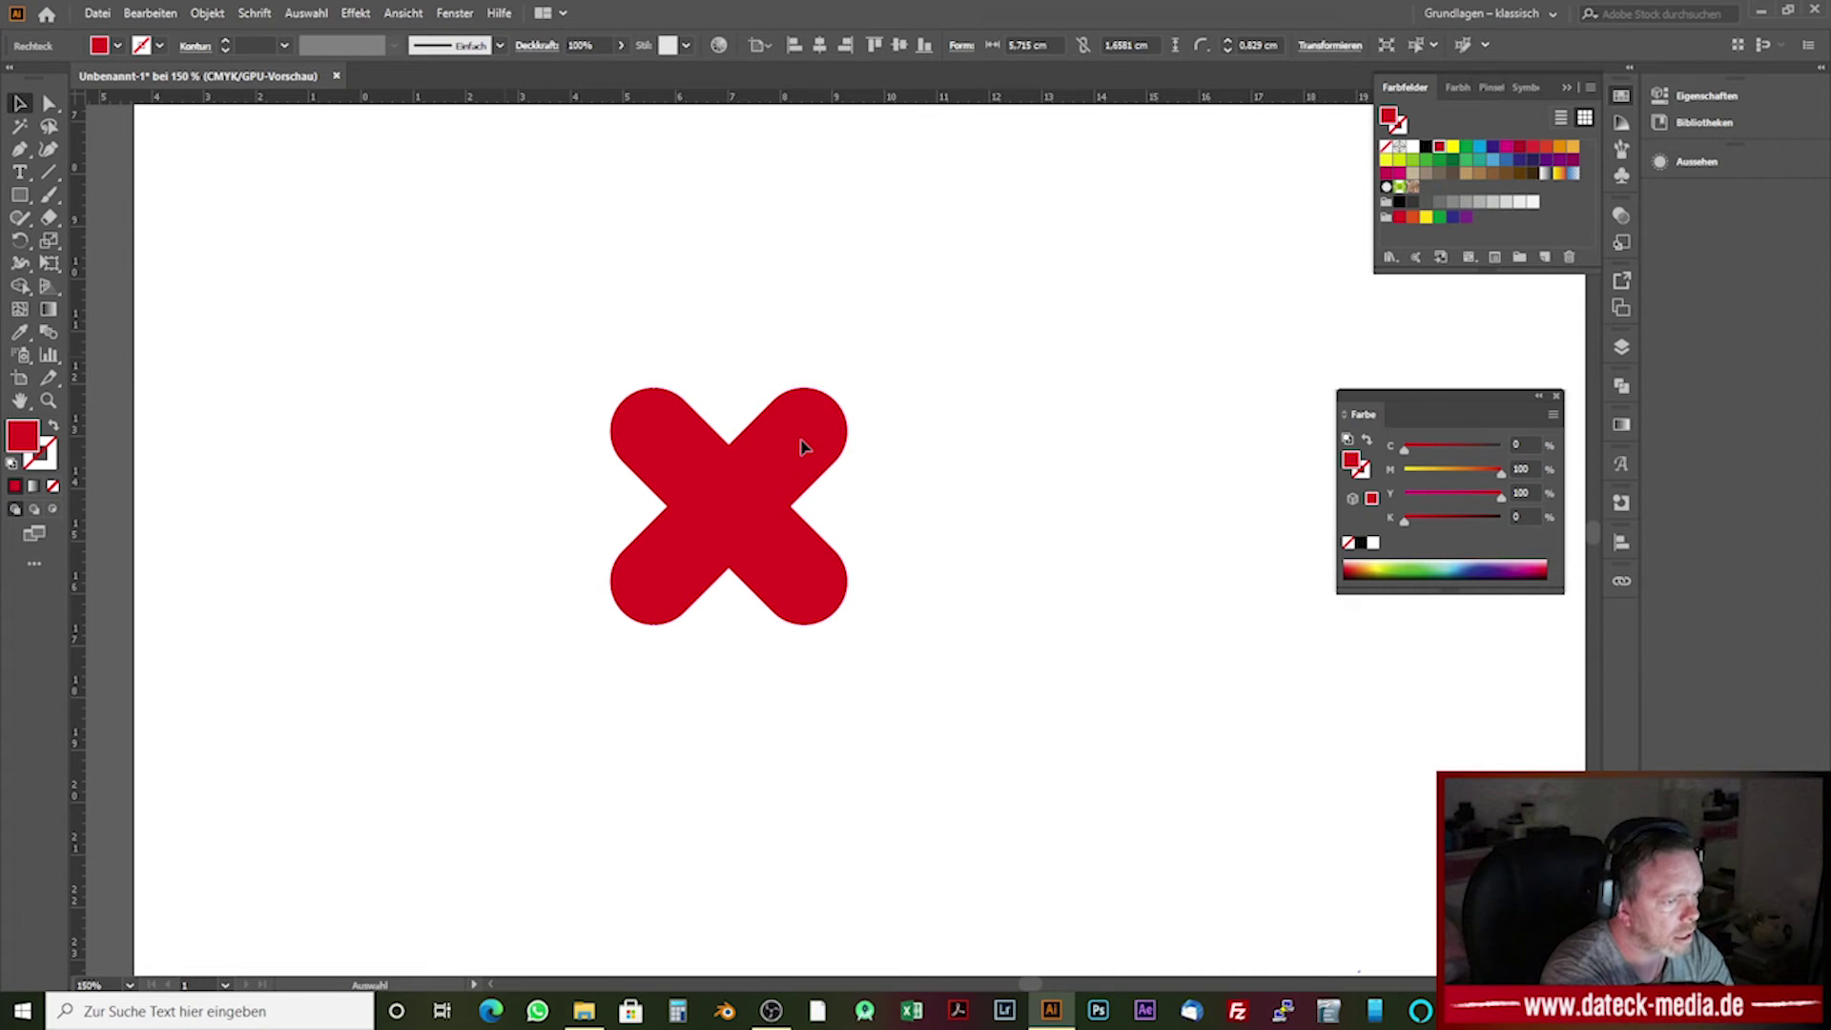
Step: Move the rising capsule down-left so both rounded tops sit side by side as an inverted V
mouse_move(798, 447)
left_mouse_down()
mouse_move(759, 485)
mouse_move(690, 475)
mouse_move(711, 469)
left_mouse_up()
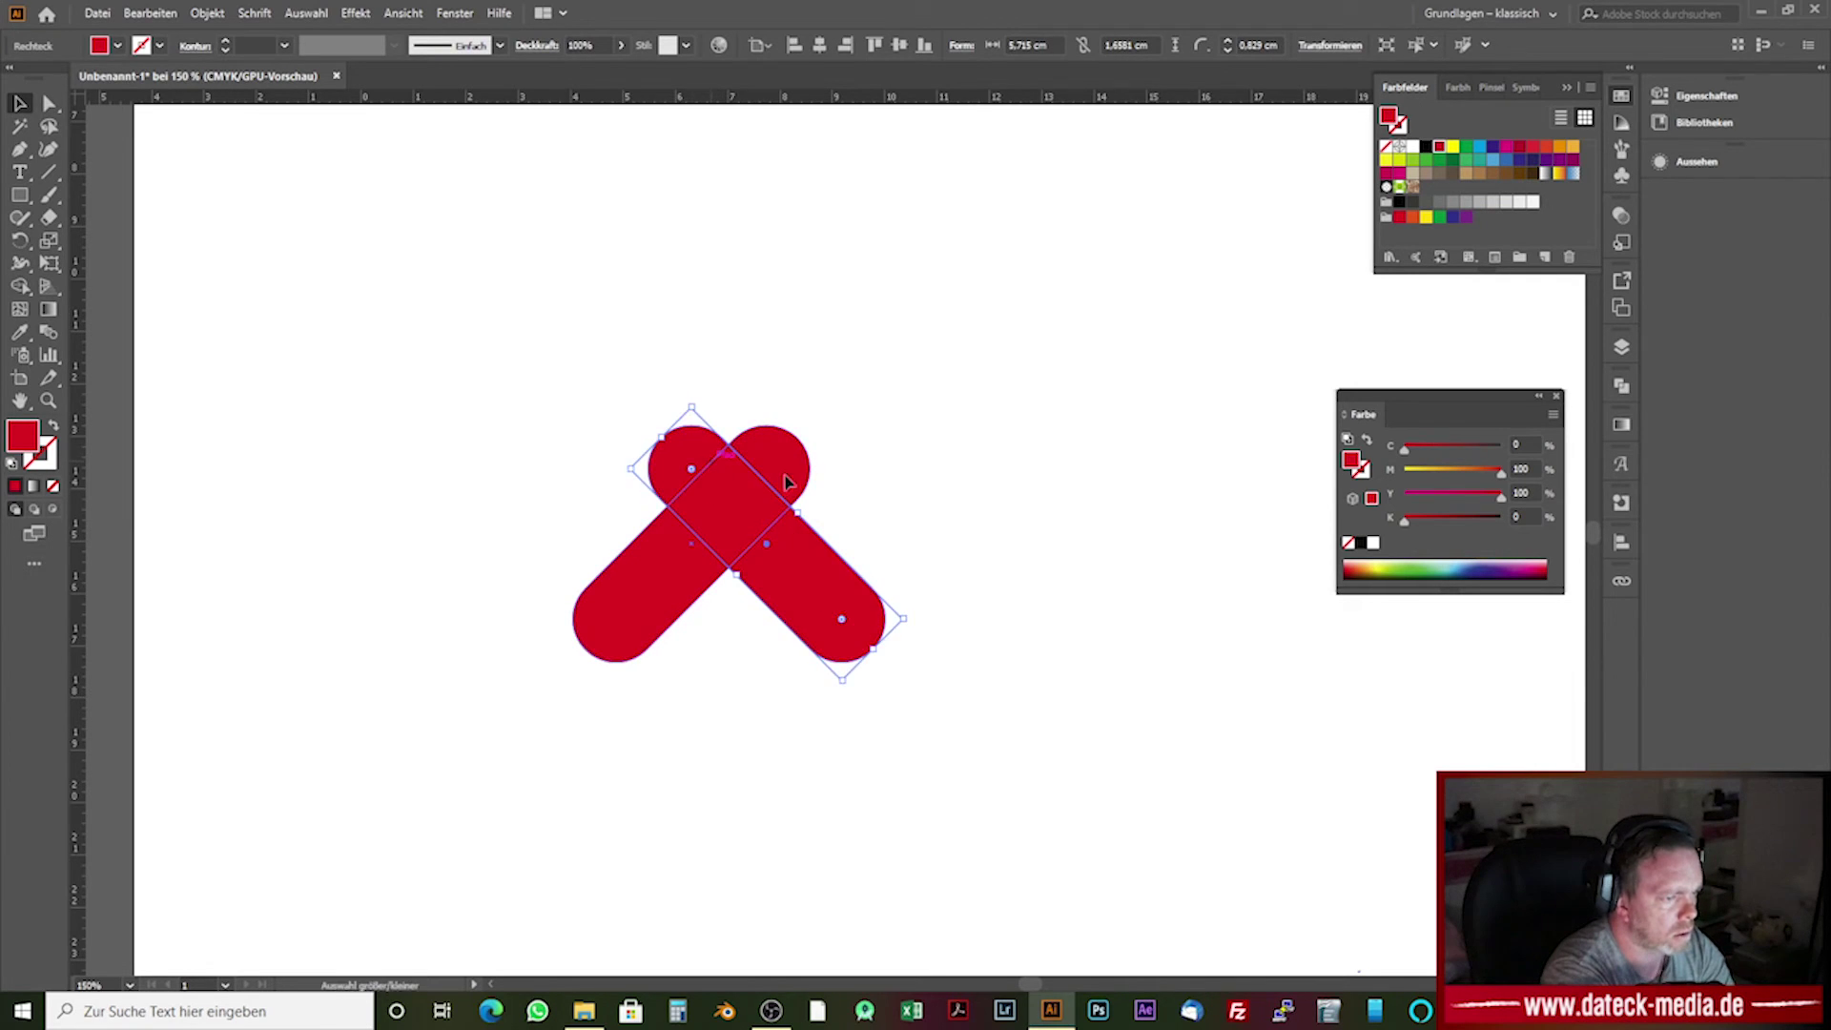
left_click(923, 510)
left_click(699, 468)
left_click(780, 459, "shift")
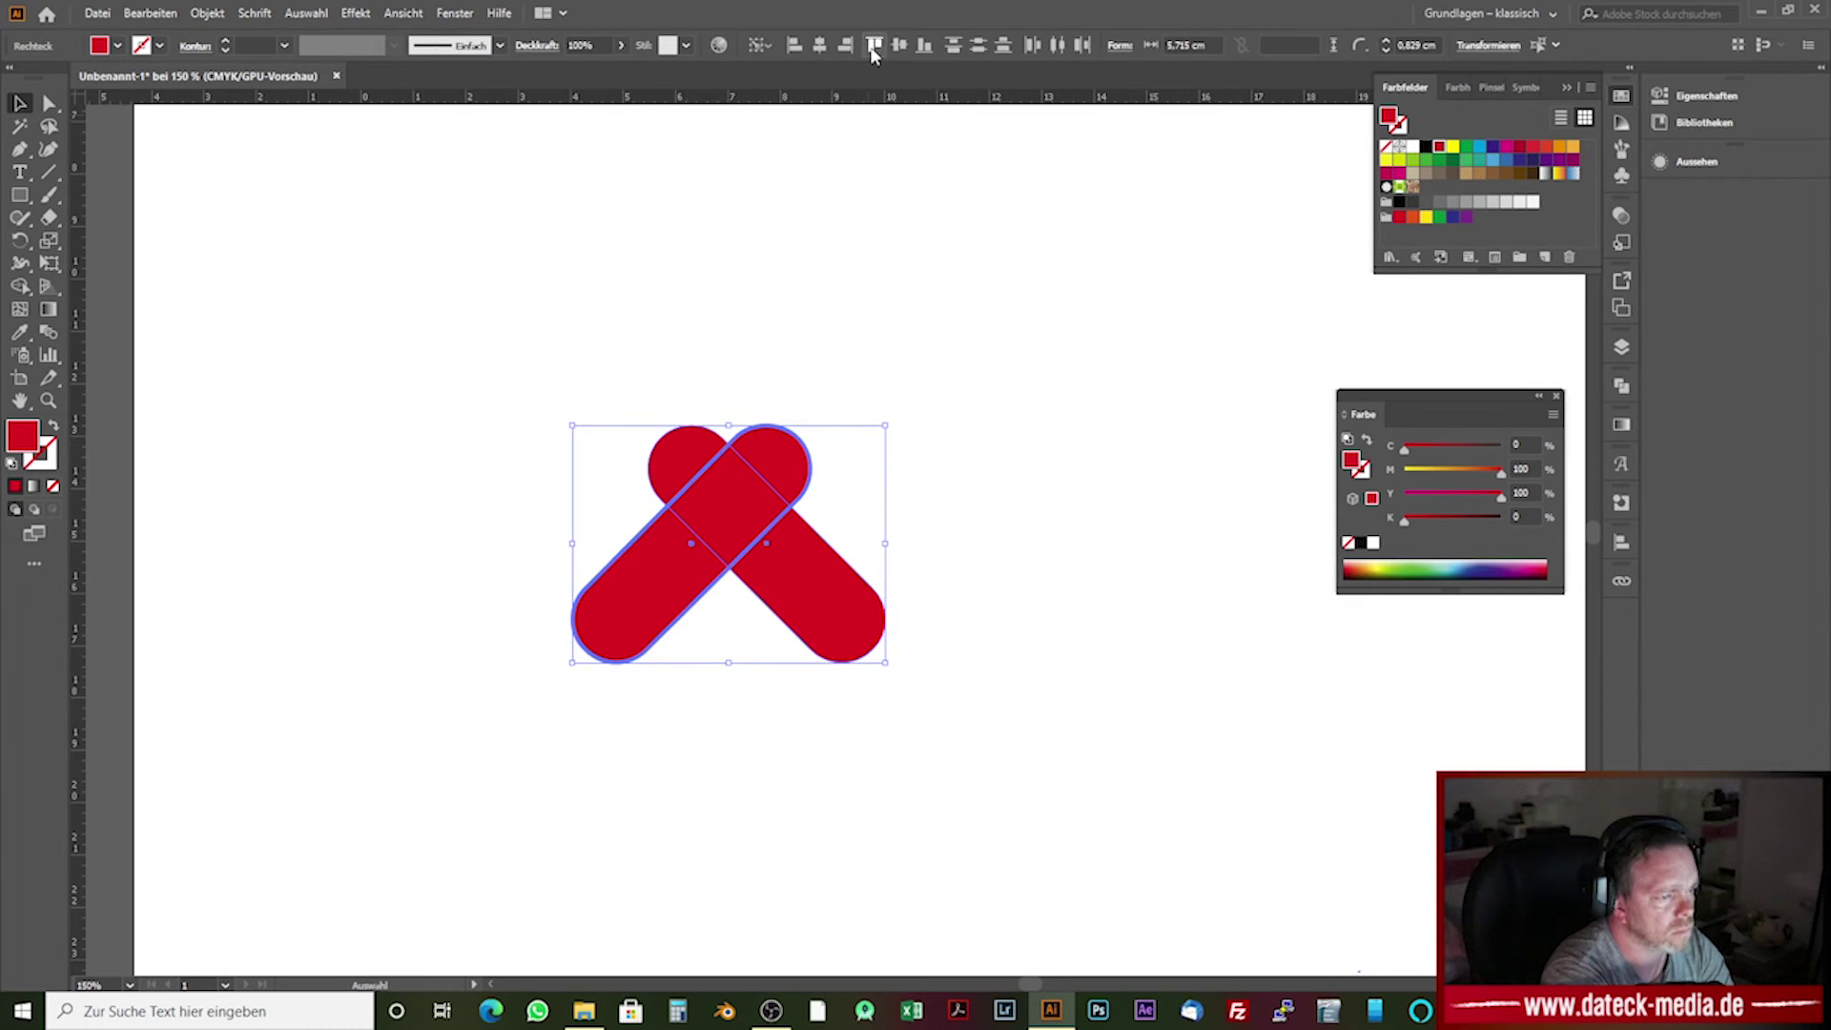
left_click(1031, 548)
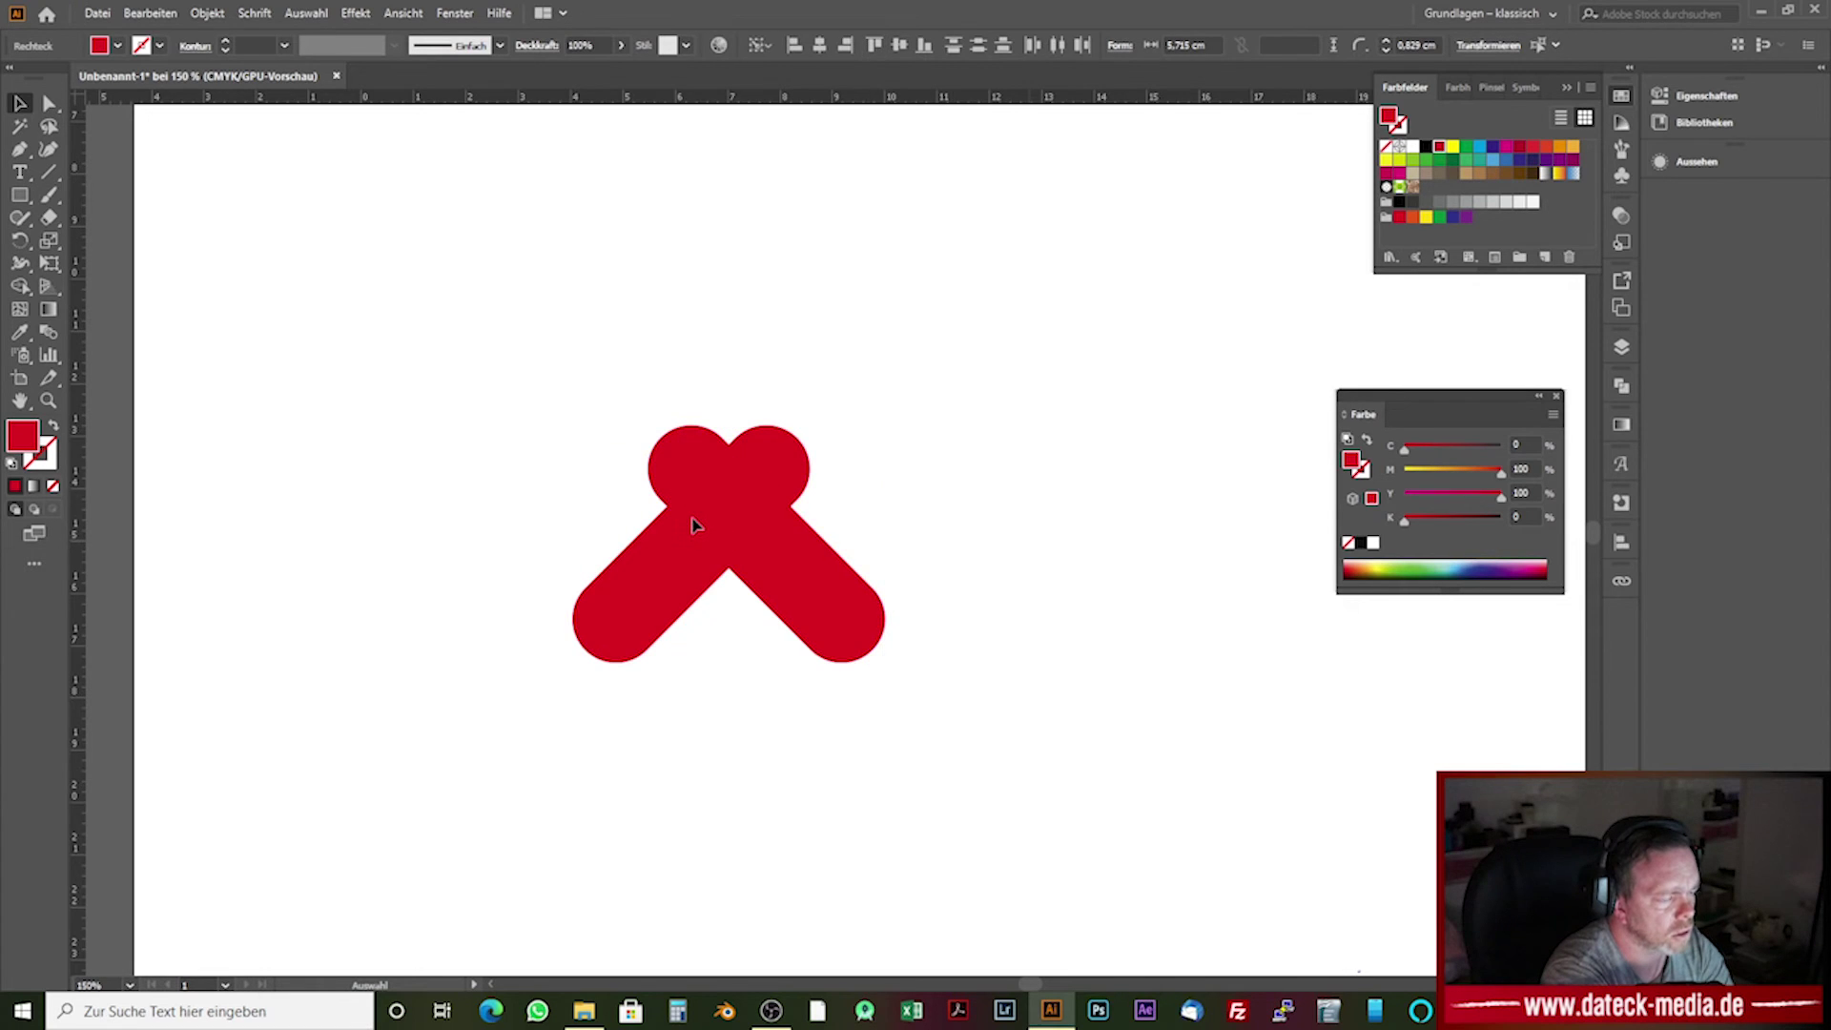
Step: Zoom the view, then select the left capsule and add the right capsule to the selection
scroll(693, 523, "up", 3)
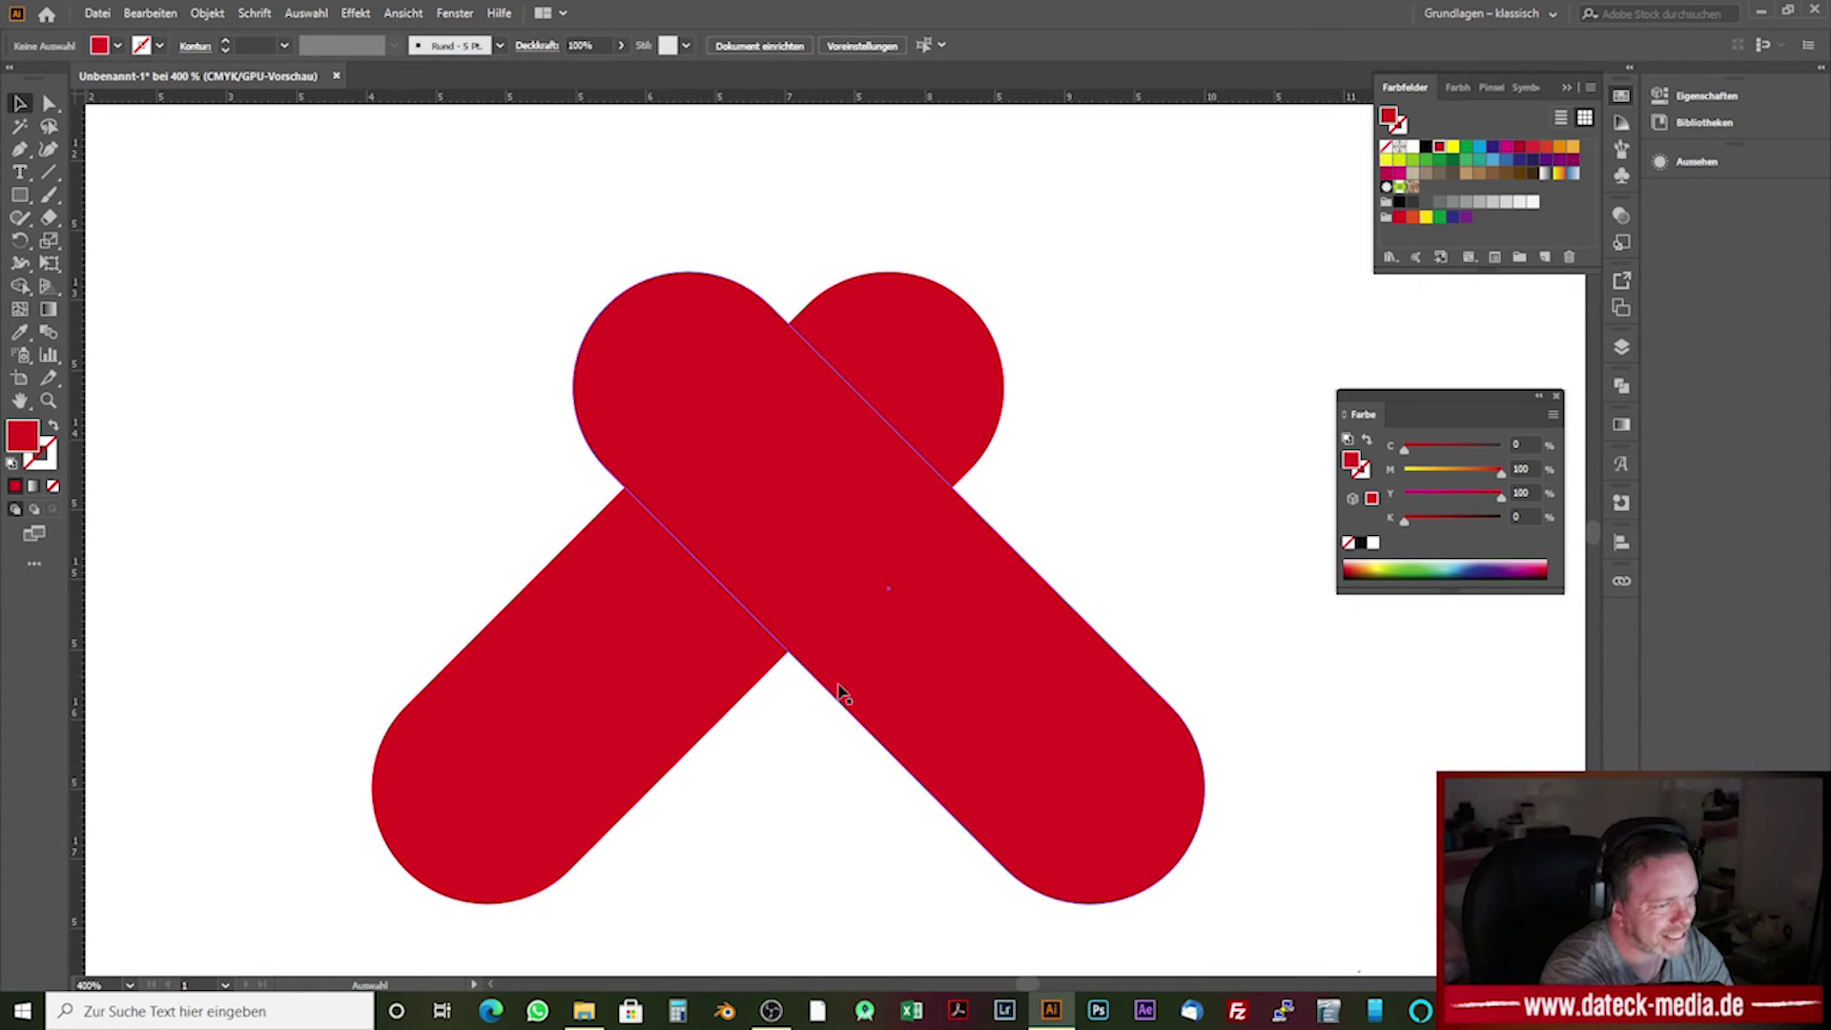
scroll(841, 693, "down", 3)
scroll(870, 666, "up", 1)
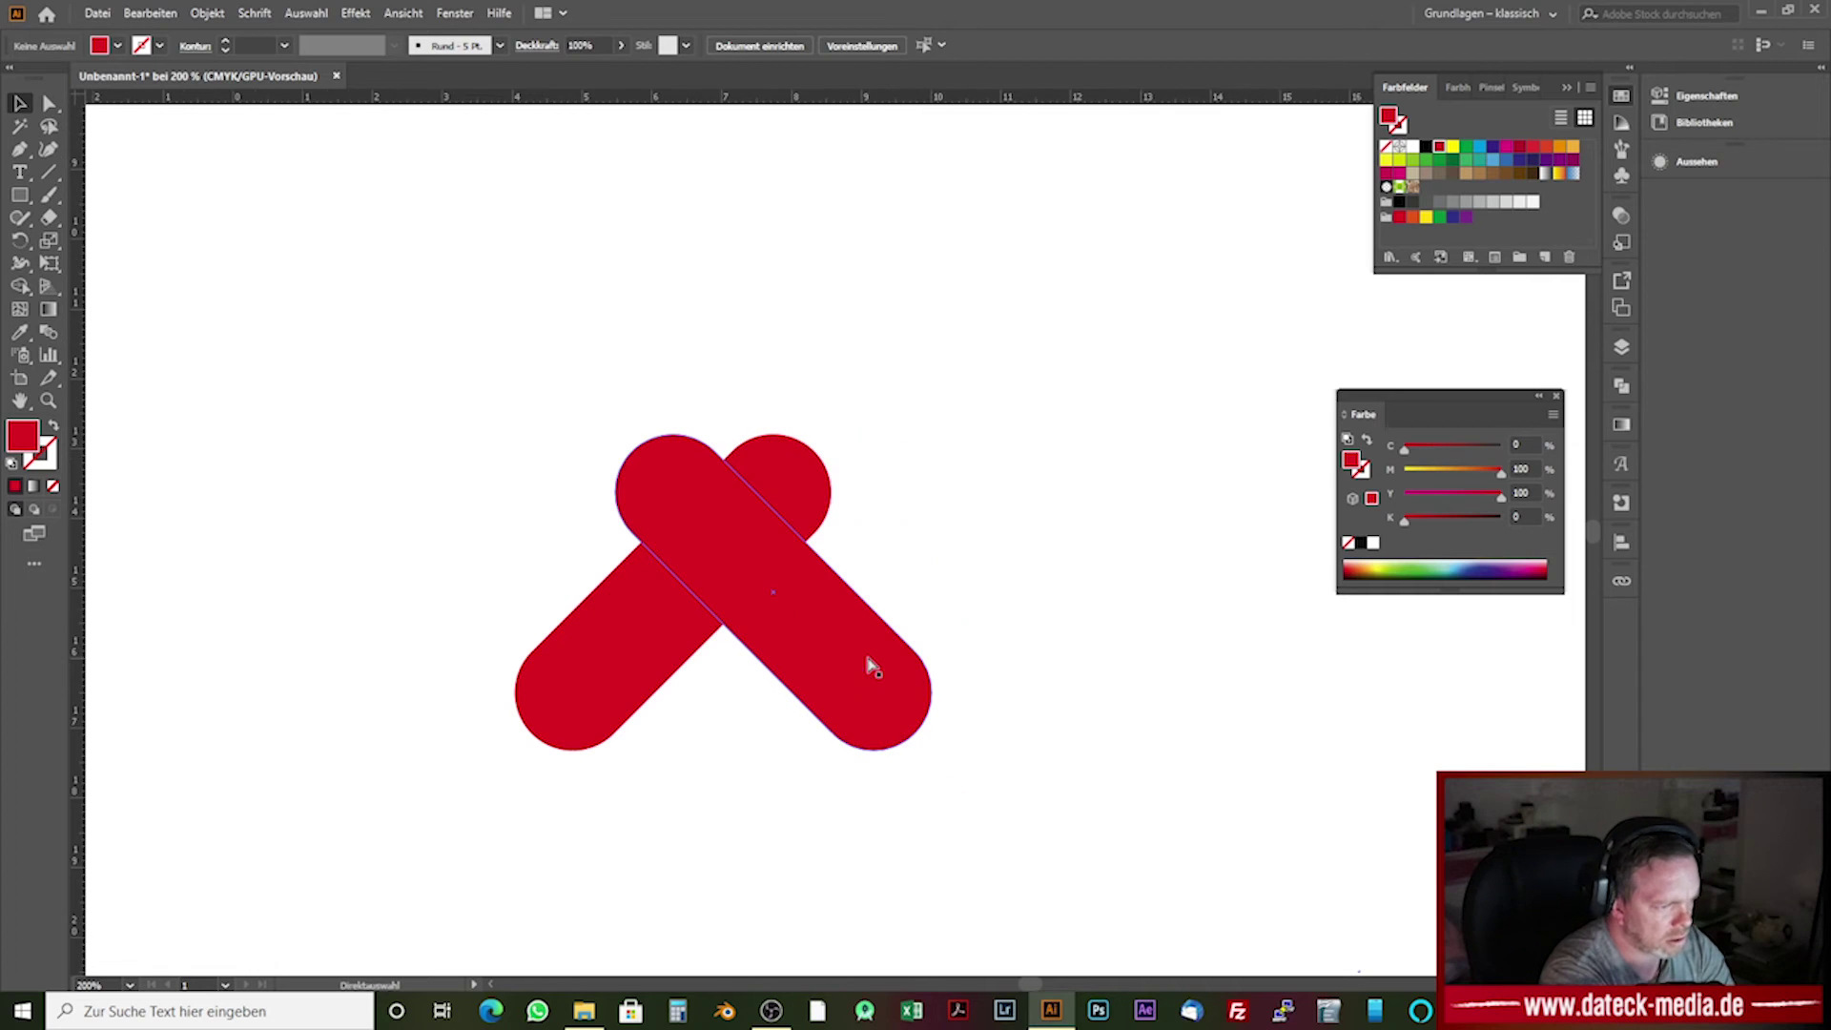
left_click(648, 476)
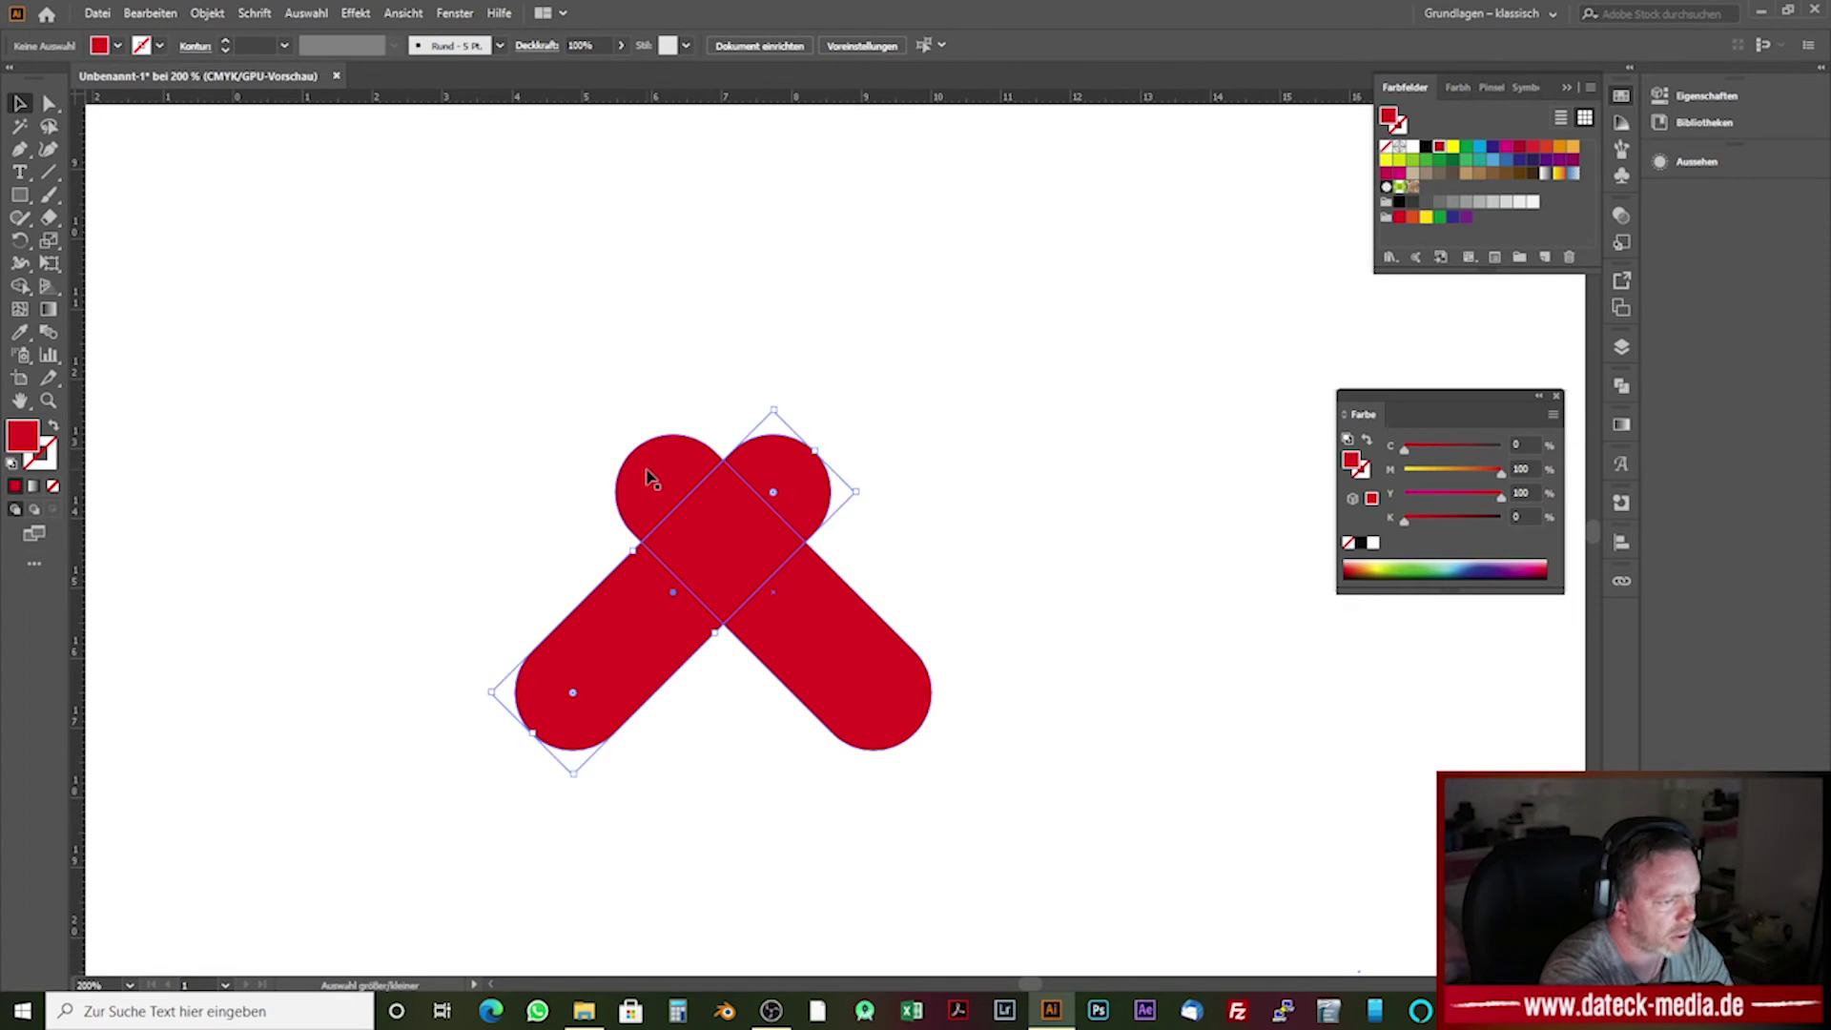
left_click(813, 596, "shift")
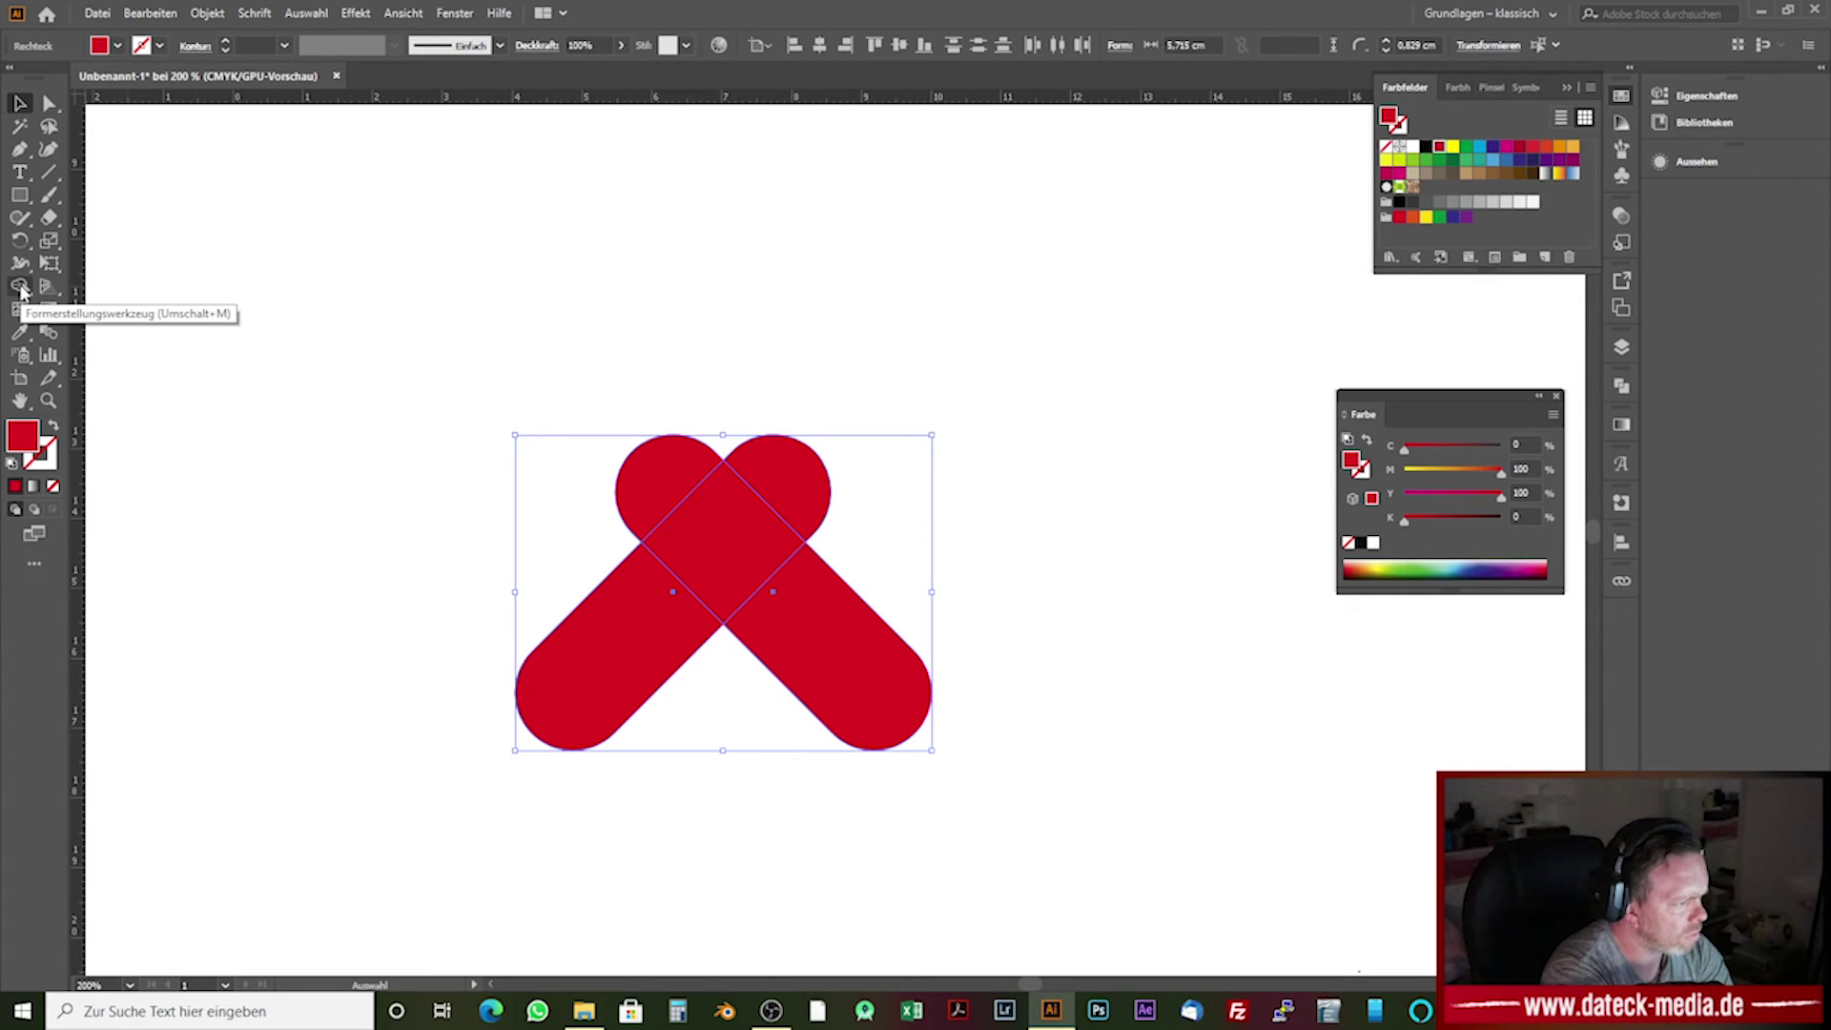
Step: Merge the left lobe, centre diamond and right lobe into one heart shape using the Shape Builder
left_click(21, 288)
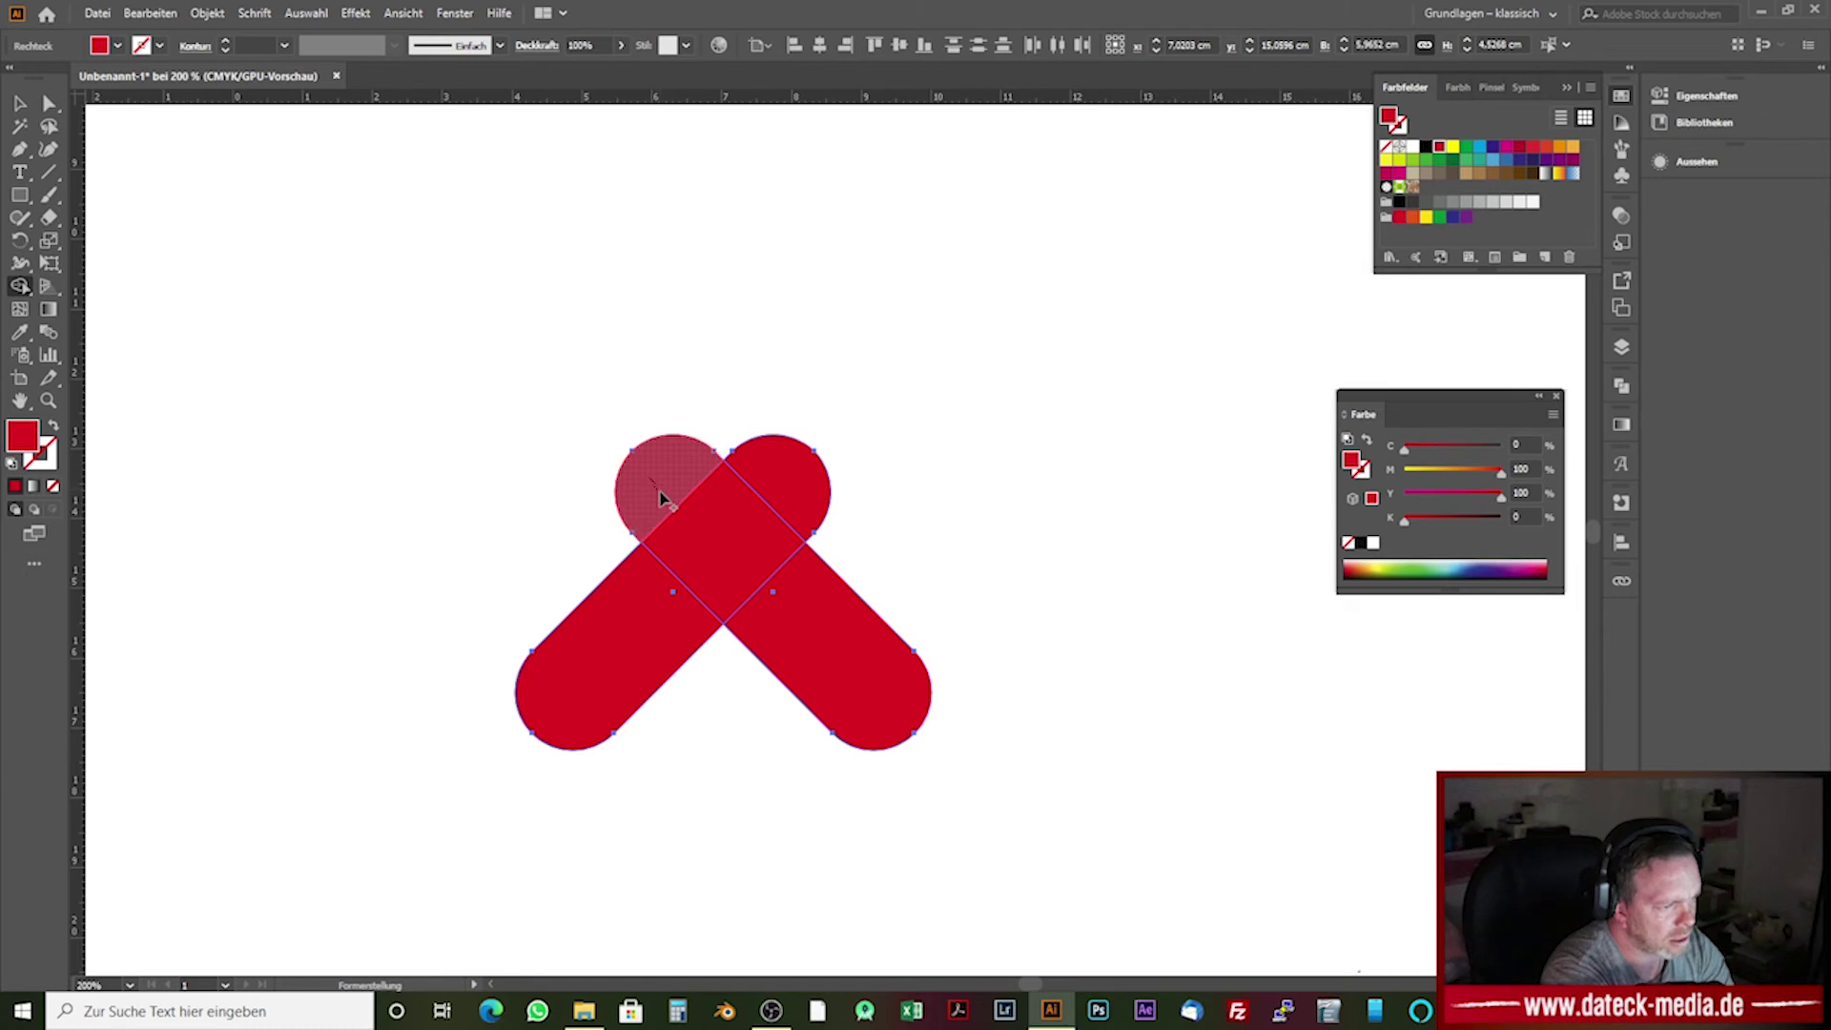
mouse_move(649, 482)
left_mouse_down()
mouse_move(696, 527)
mouse_move(793, 499)
left_mouse_up()
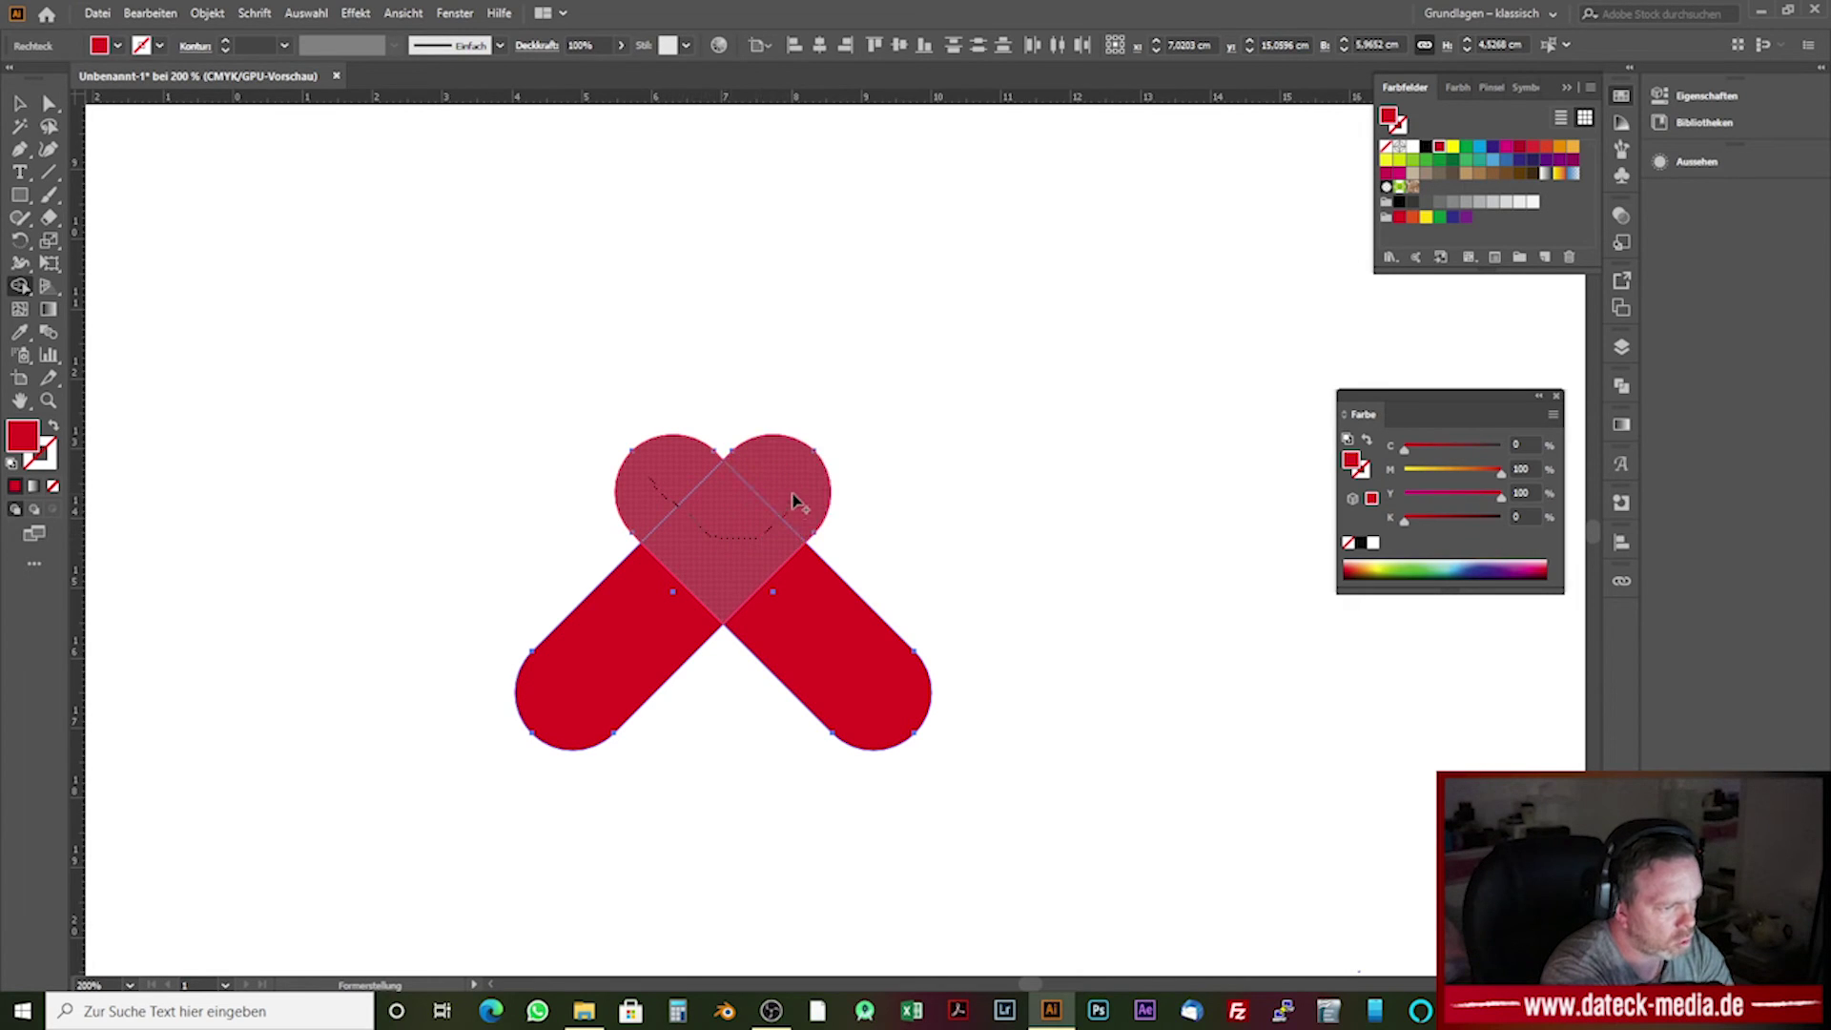
left_click_drag(793, 499, 793, 500)
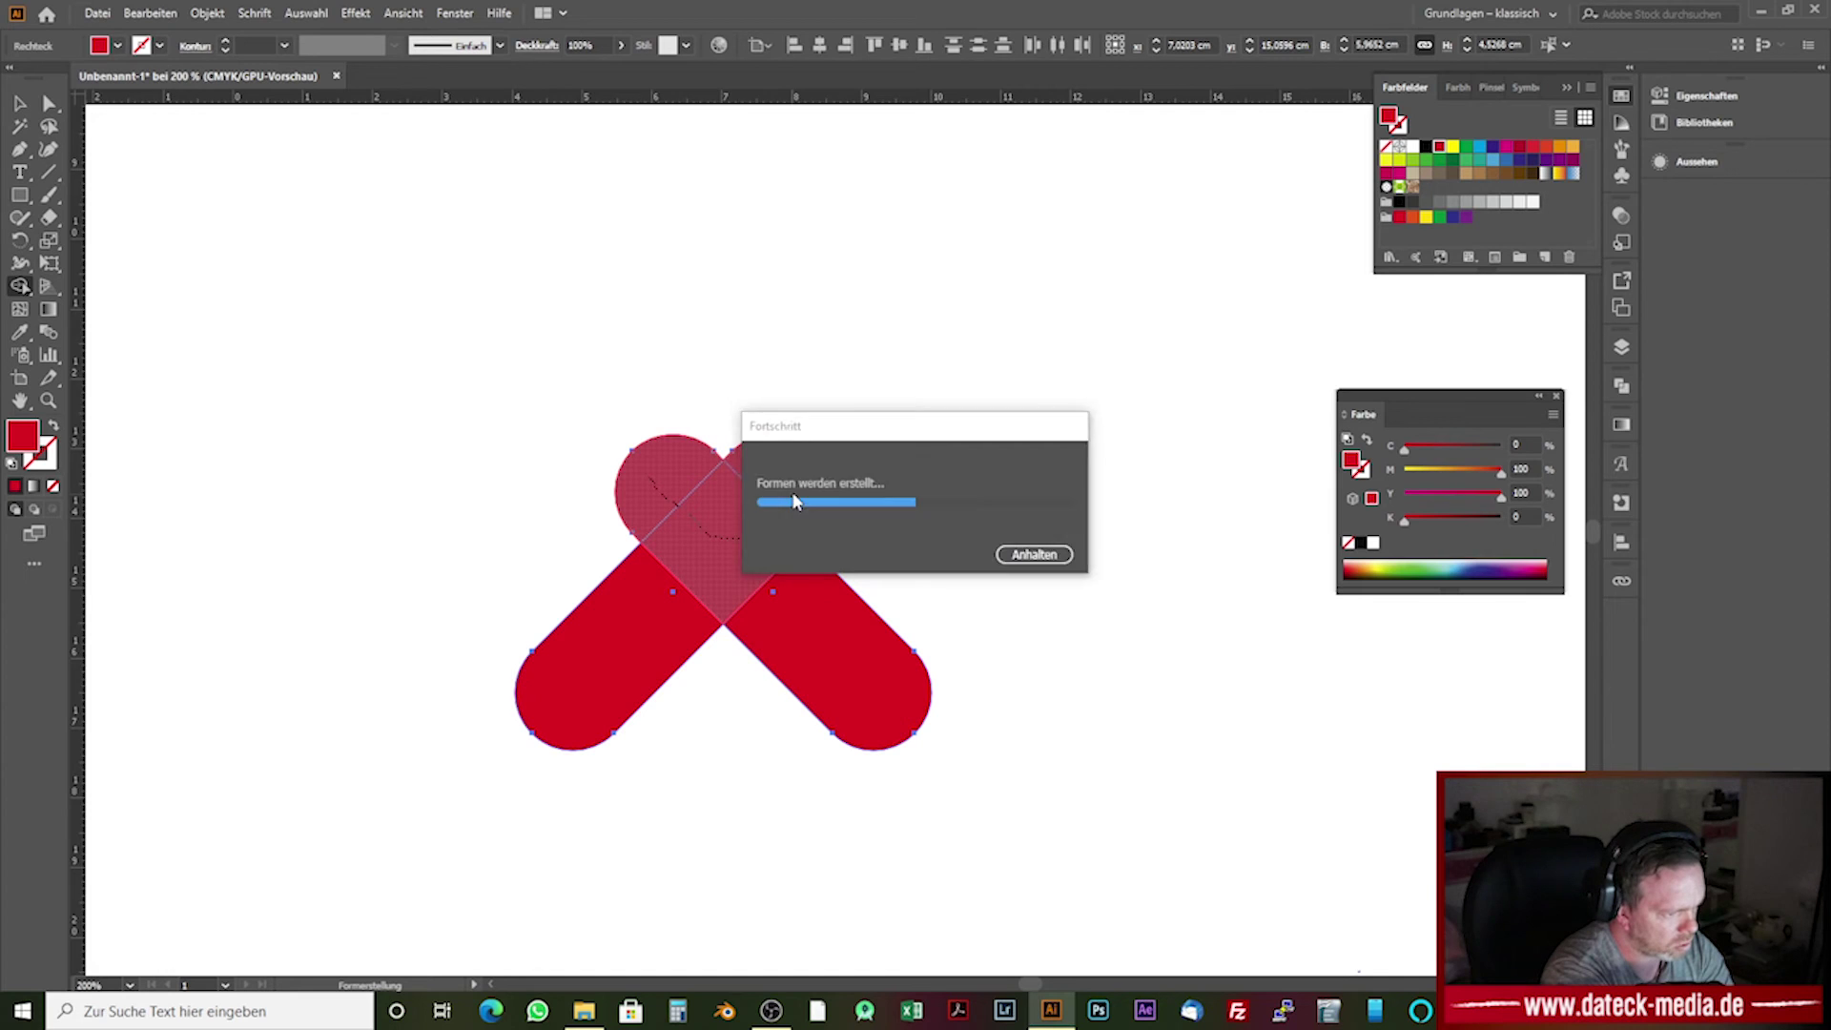
Step: Deselect everything, then select the leftover left diagonal bar
key("v")
left_click(330, 506)
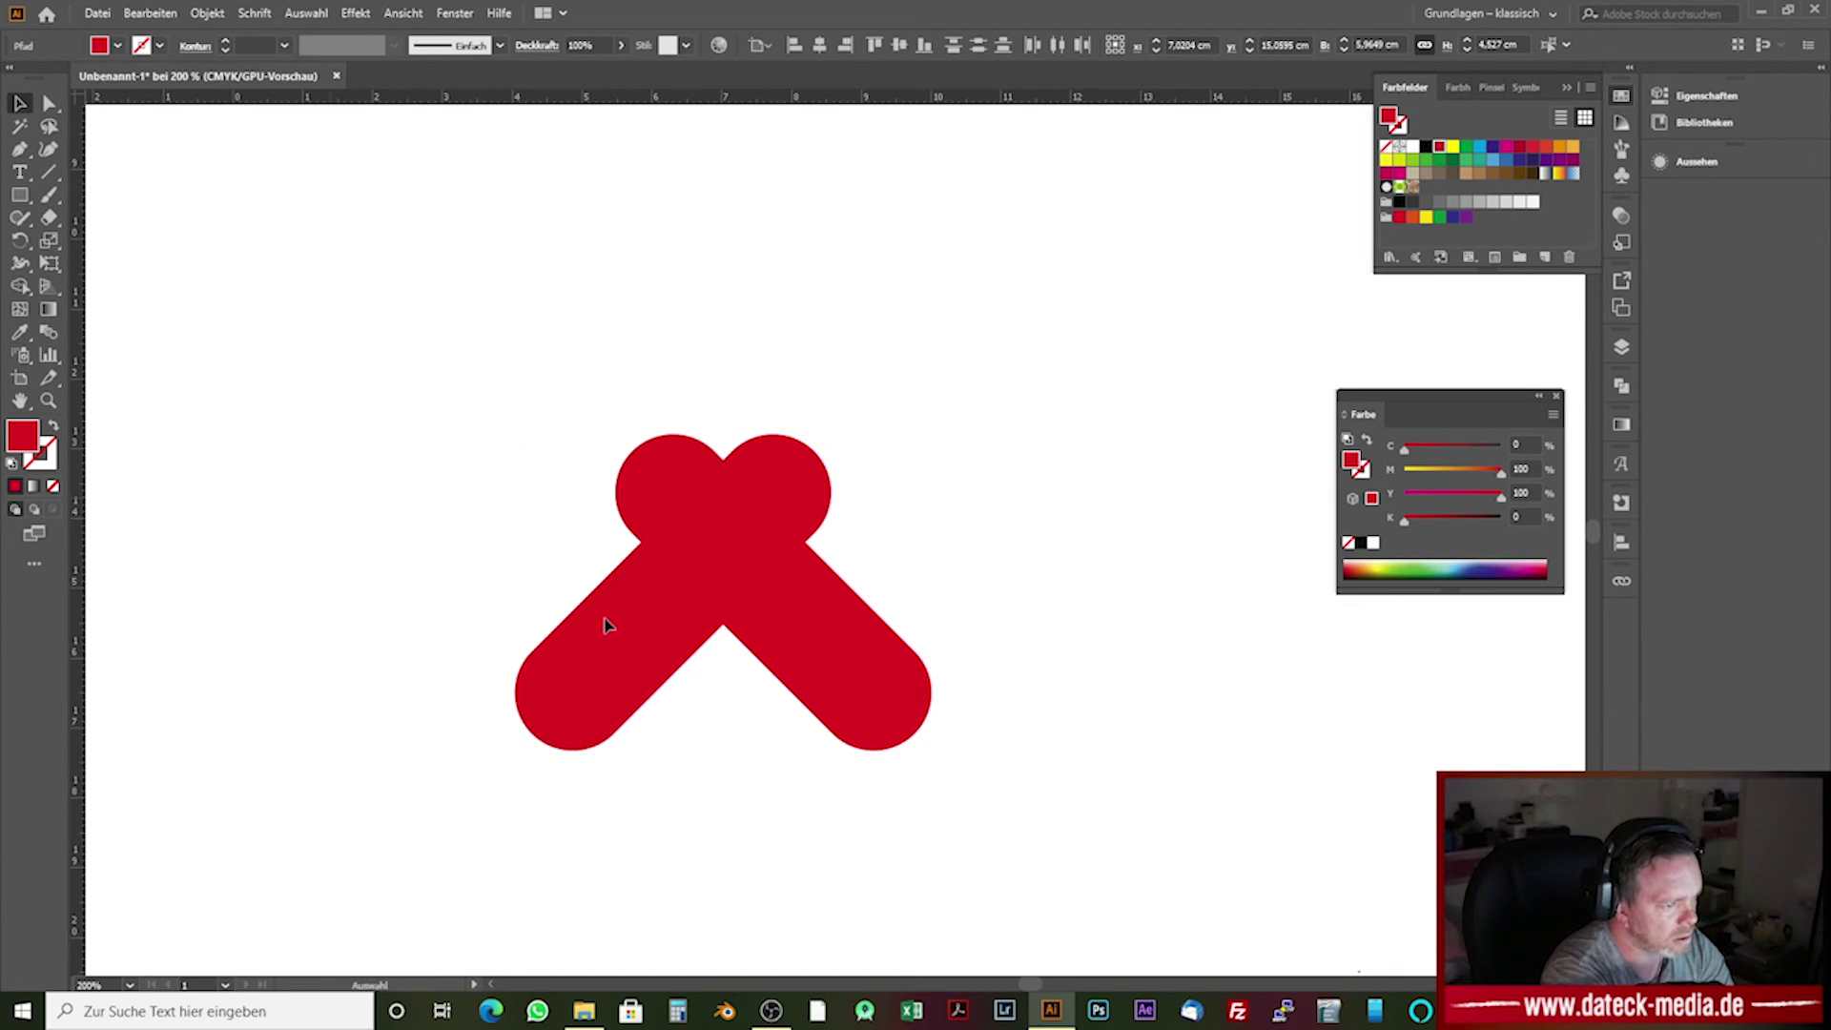
left_click(611, 628)
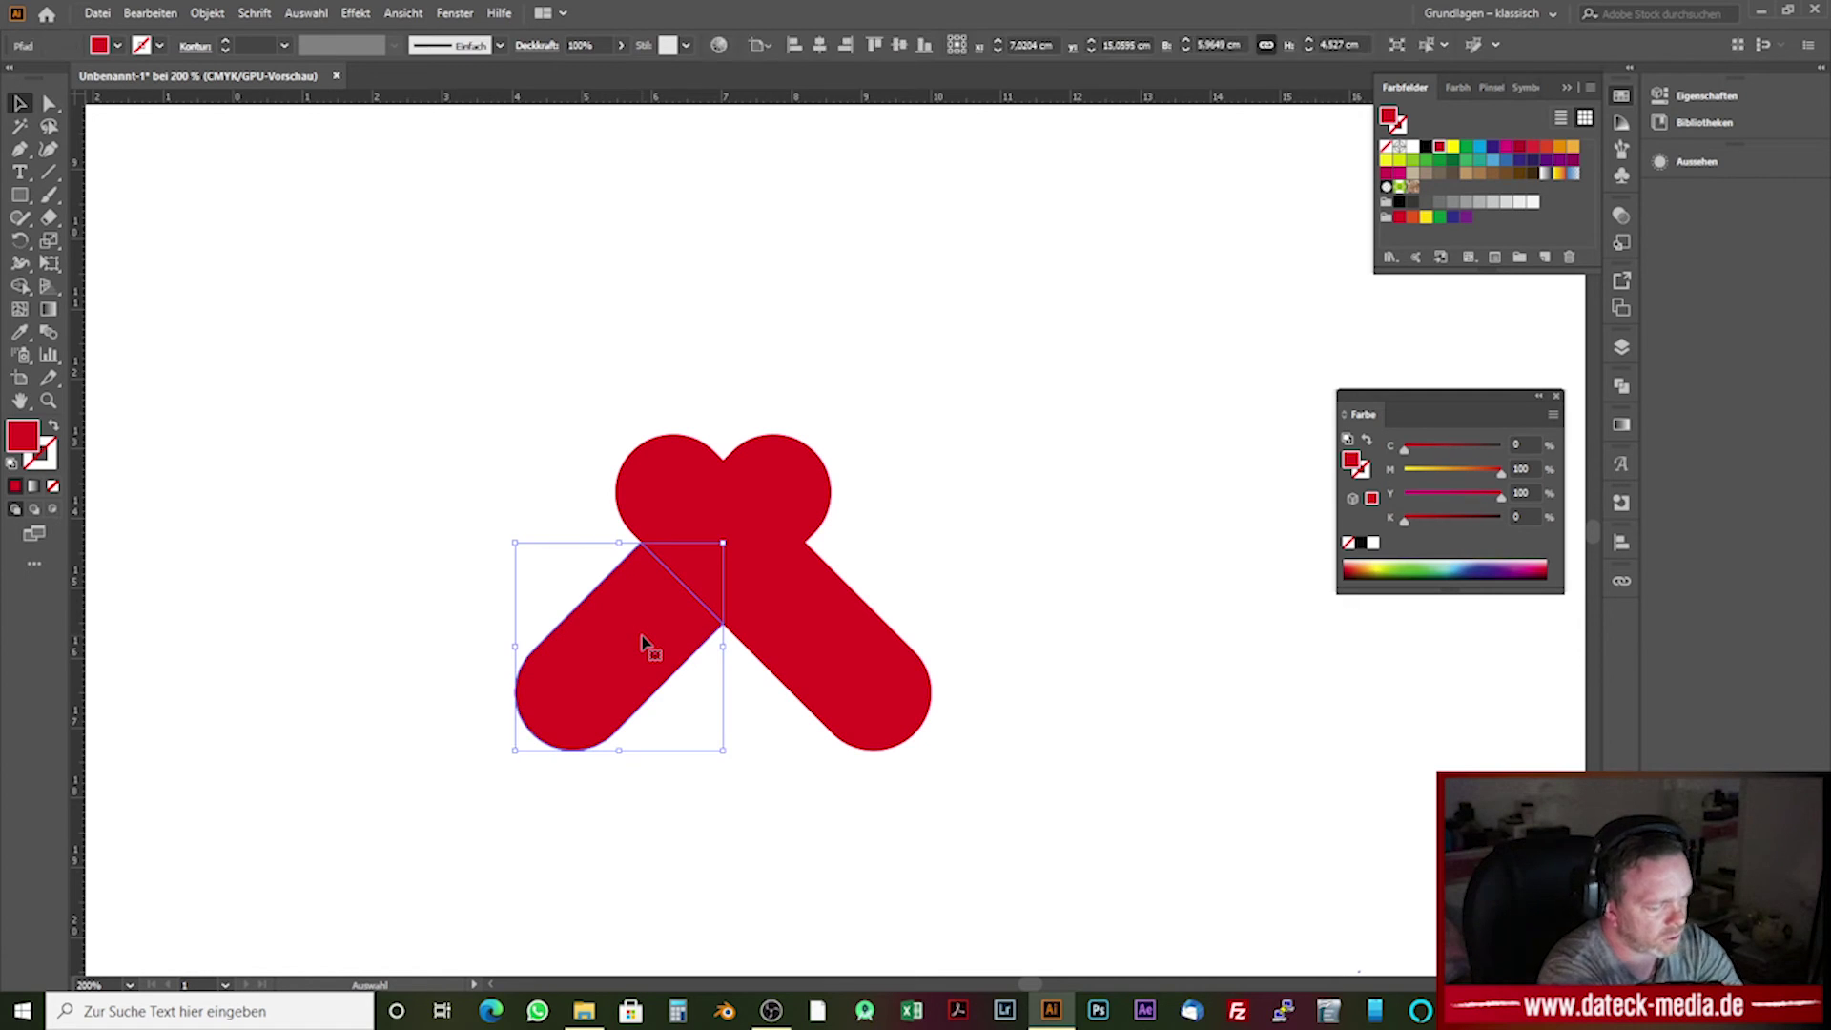
Step: Delete the leftover diagonal bars and enlarge the red heart around its centre
key("Delete")
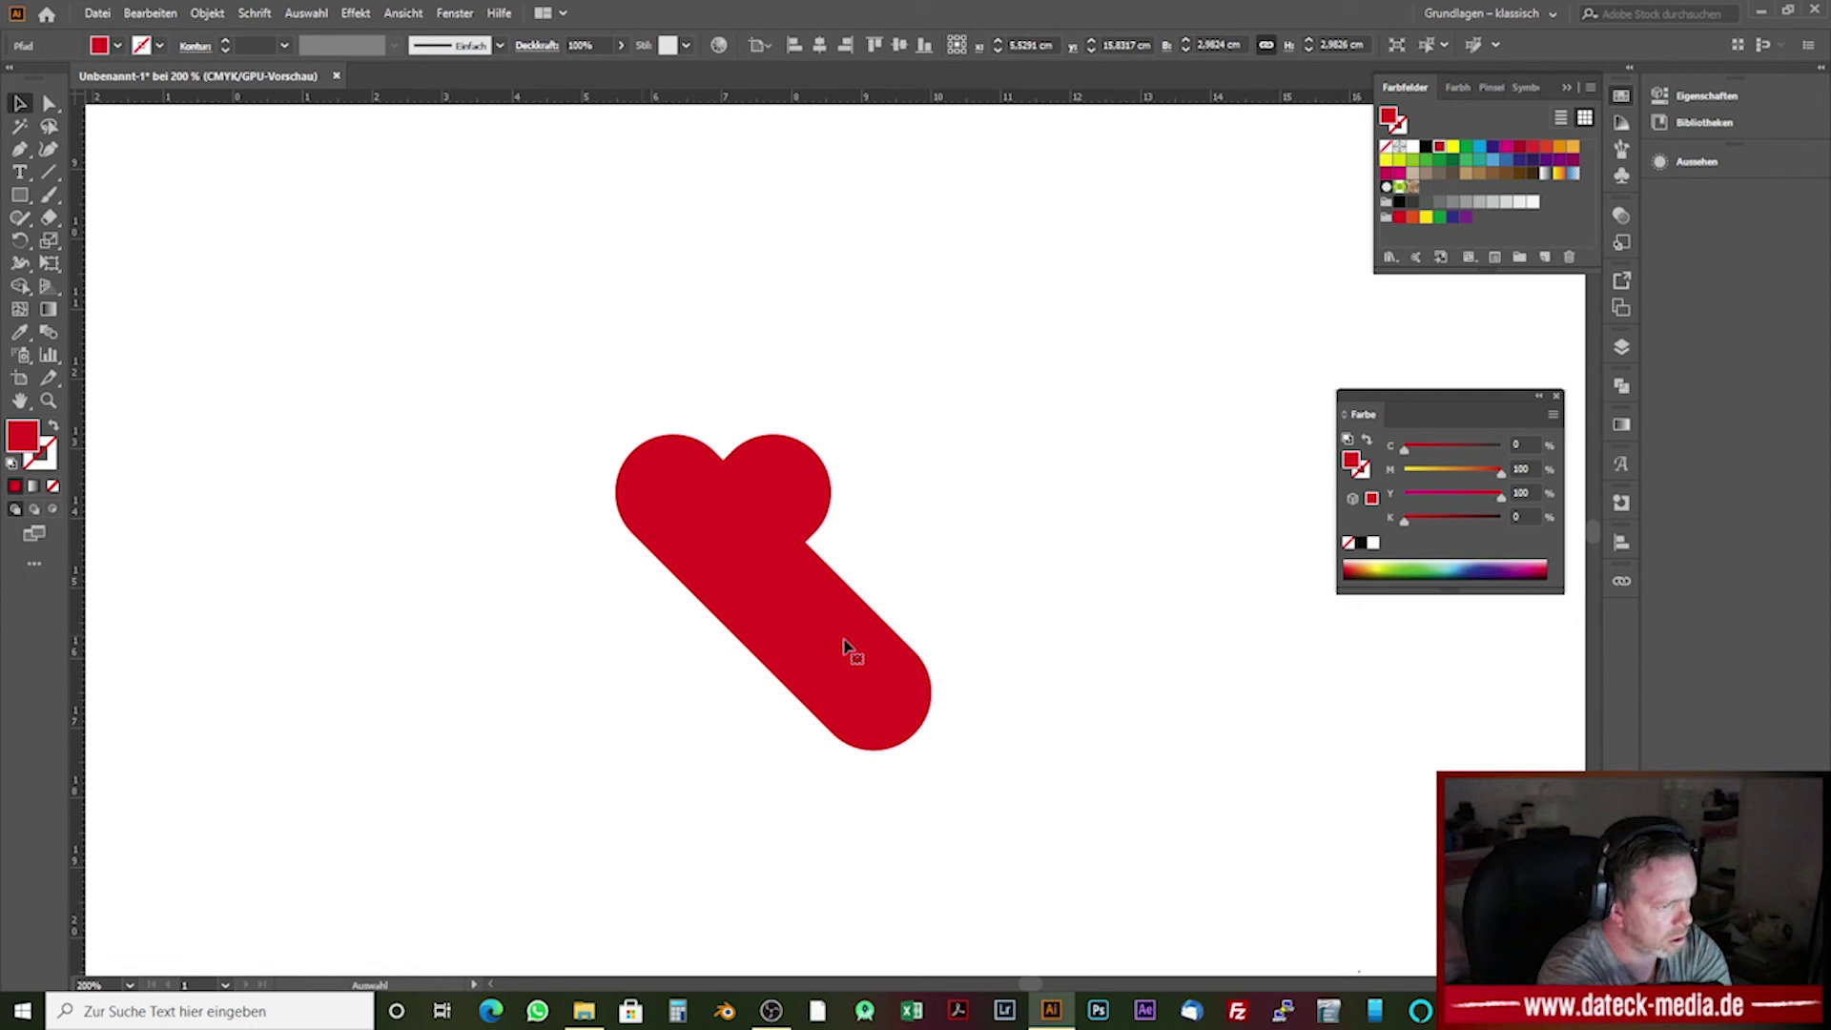
left_click(844, 646)
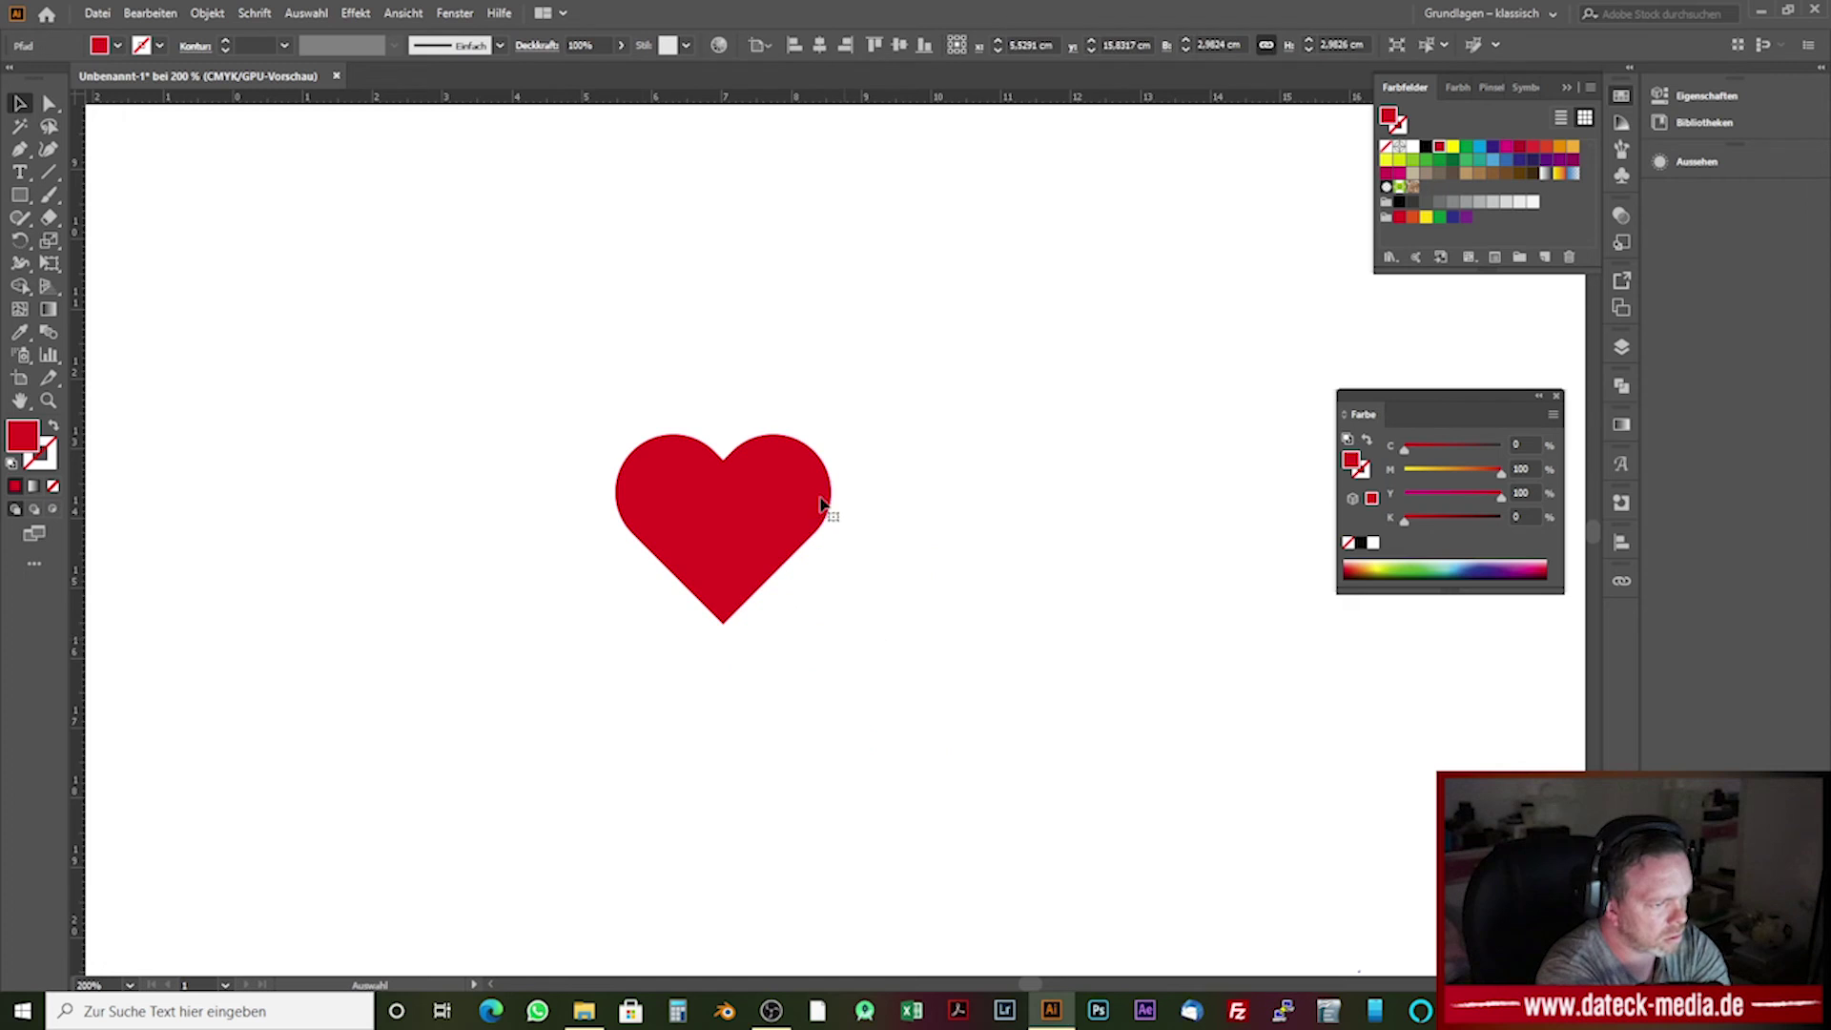
left_click(761, 502)
left_click_drag(834, 624, 937, 766)
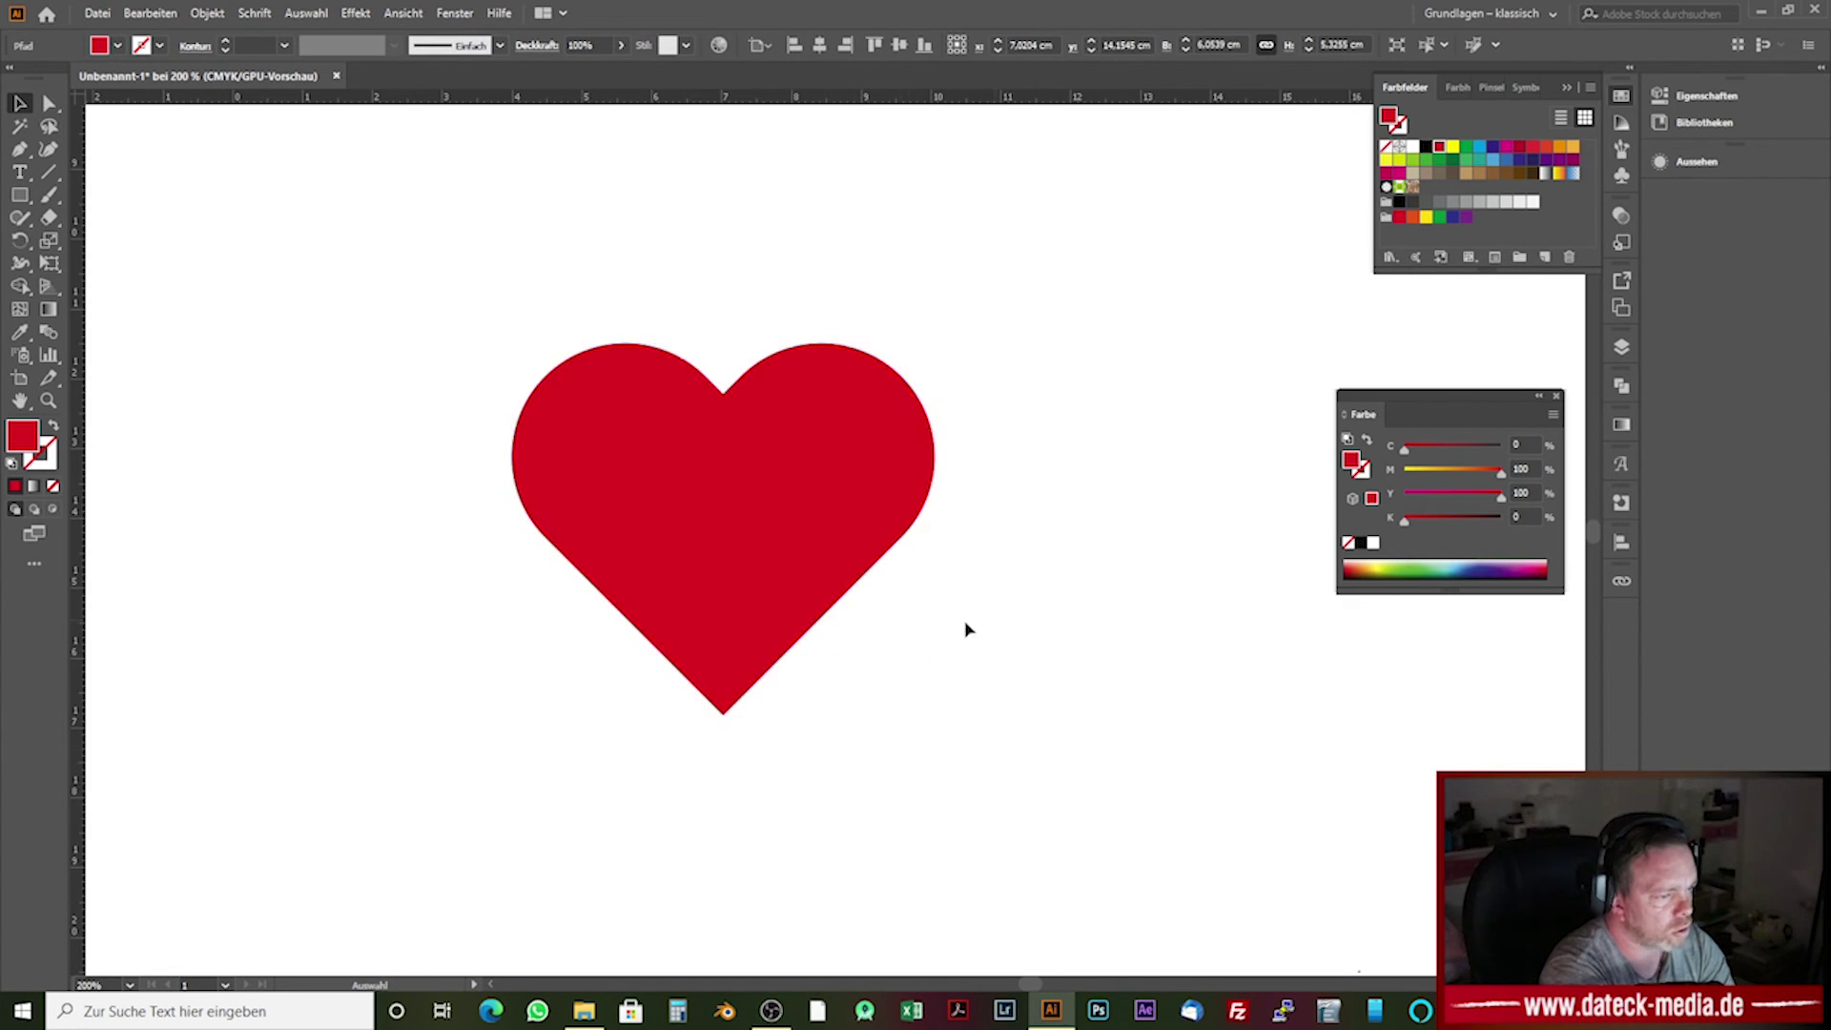